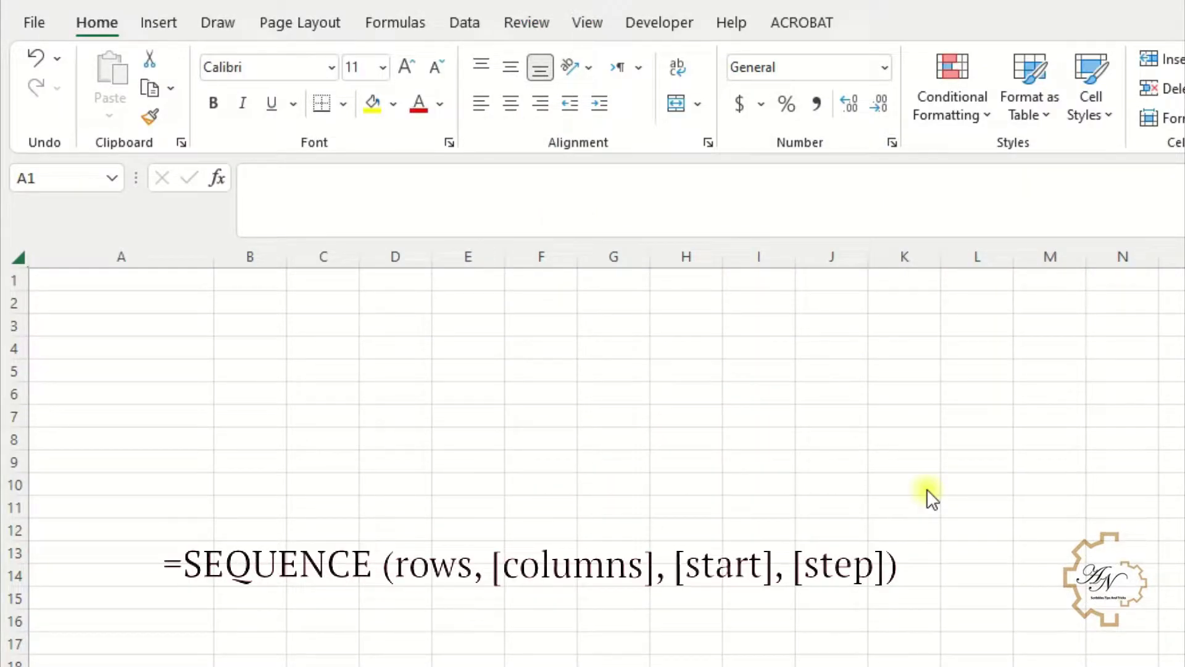
# - Enter =SEQUENCE(12) in A1 so the numbers 1 to 12 spill down A1:A12
pyautogui.click(182, 279)
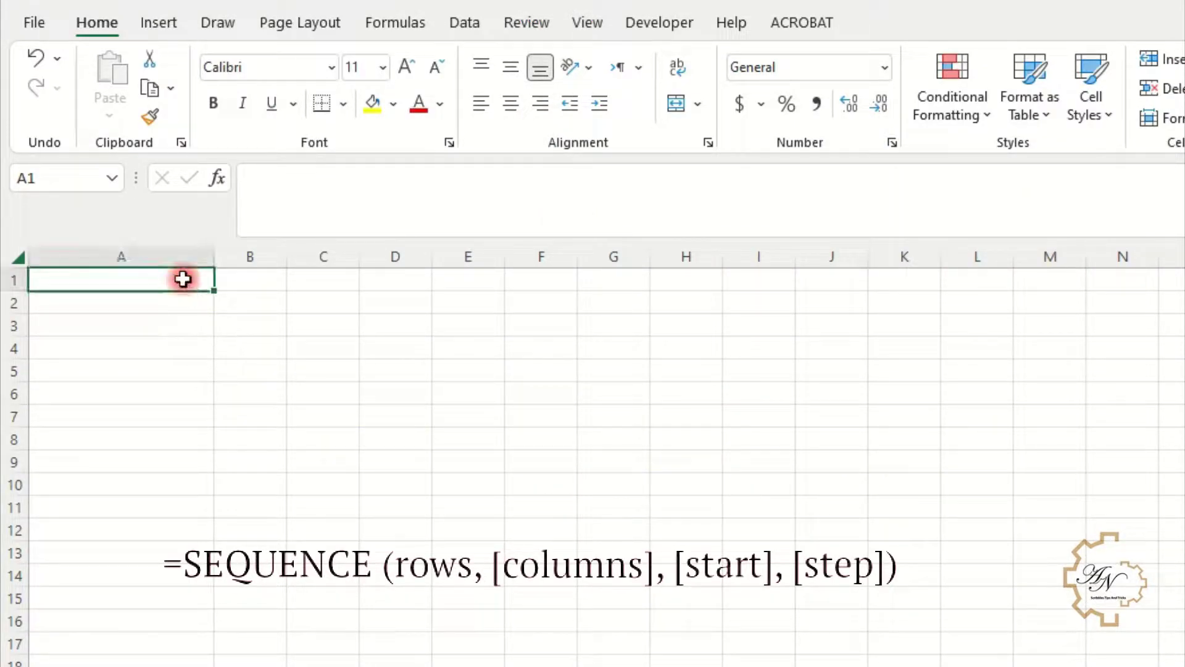
pyautogui.write('=se')
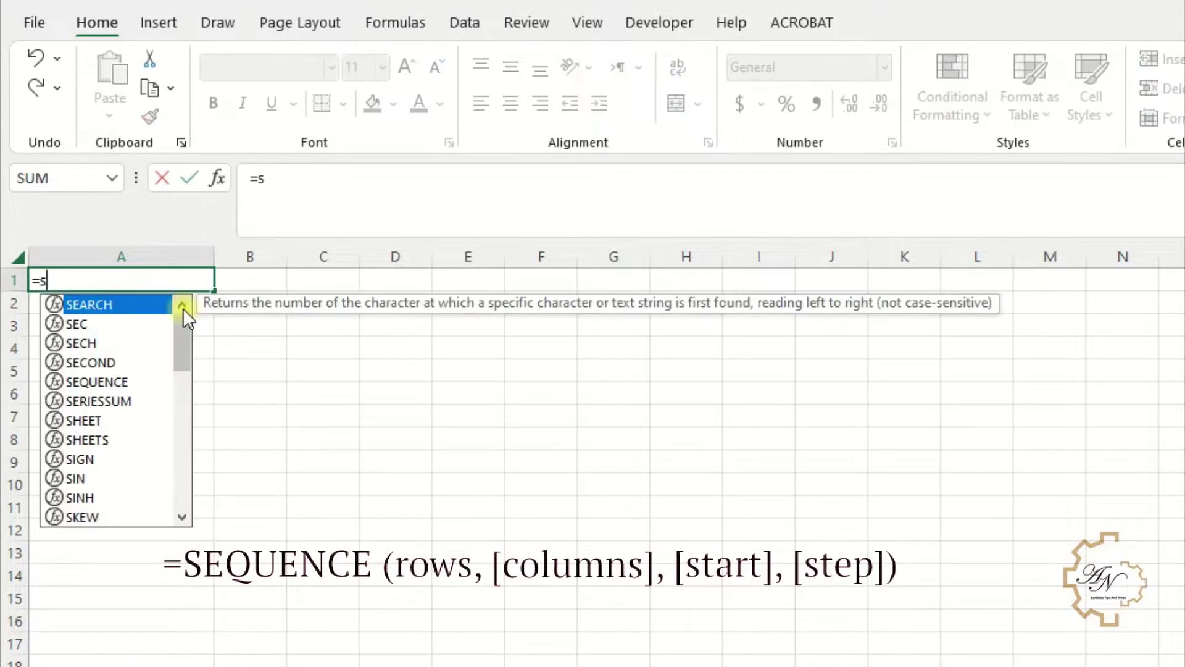
pyautogui.doubleClick(94, 381)
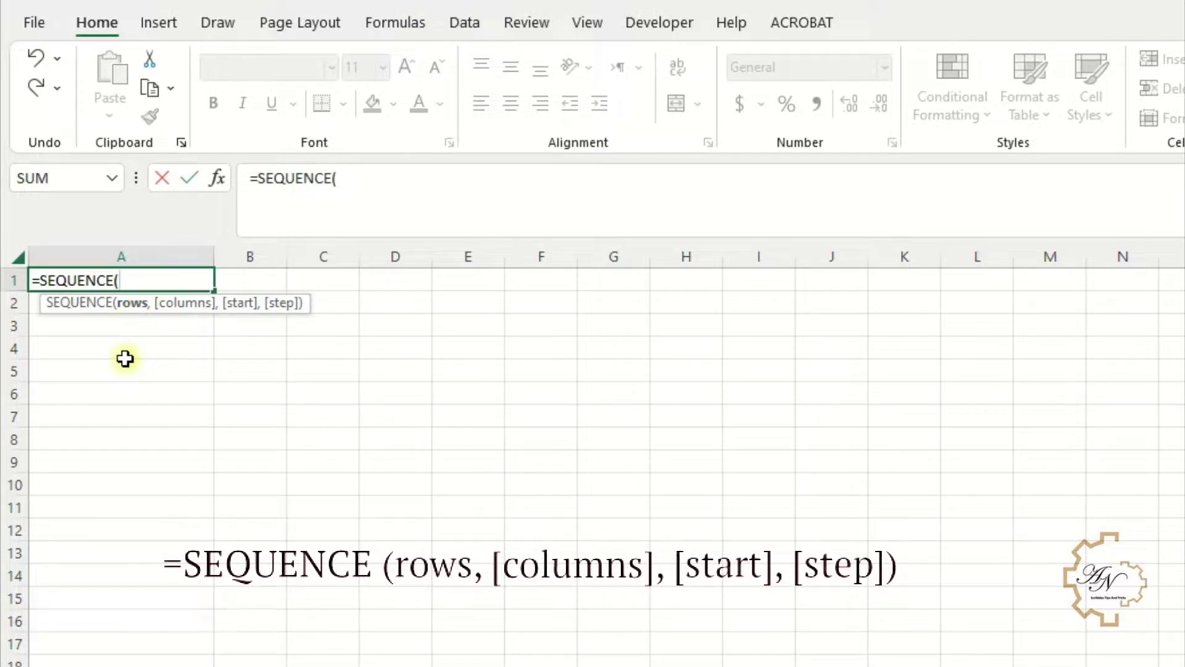
pyautogui.write('12')
pyautogui.press('Return')
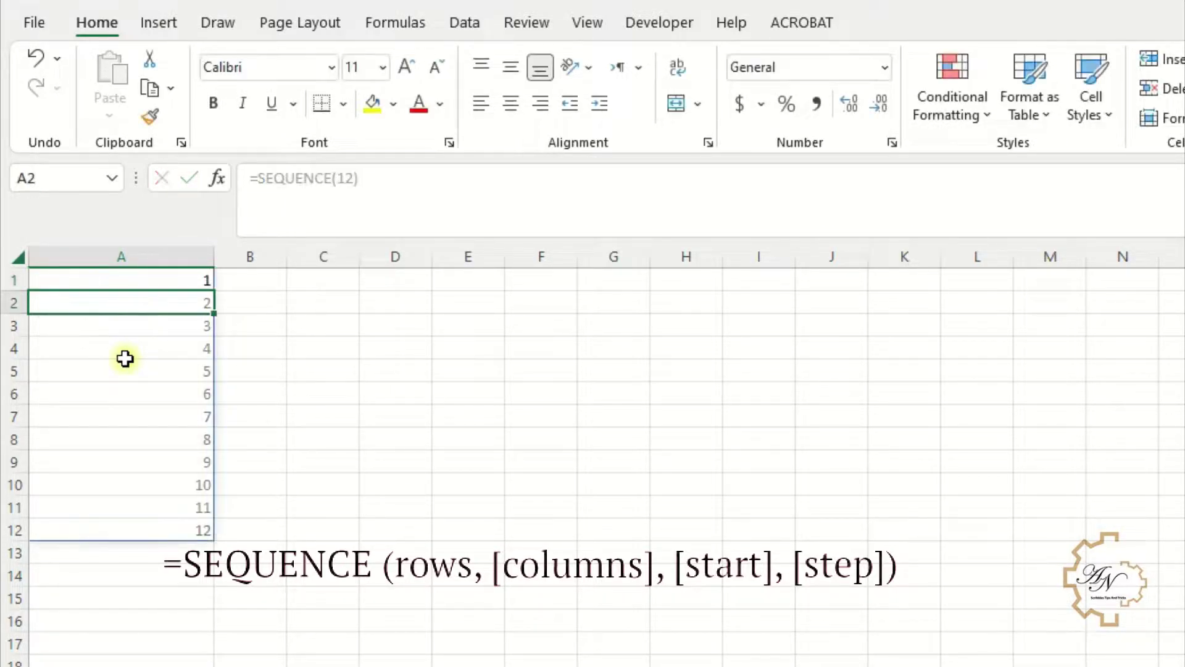
pyautogui.moveTo(172, 285); pyautogui.dragTo(148, 537)
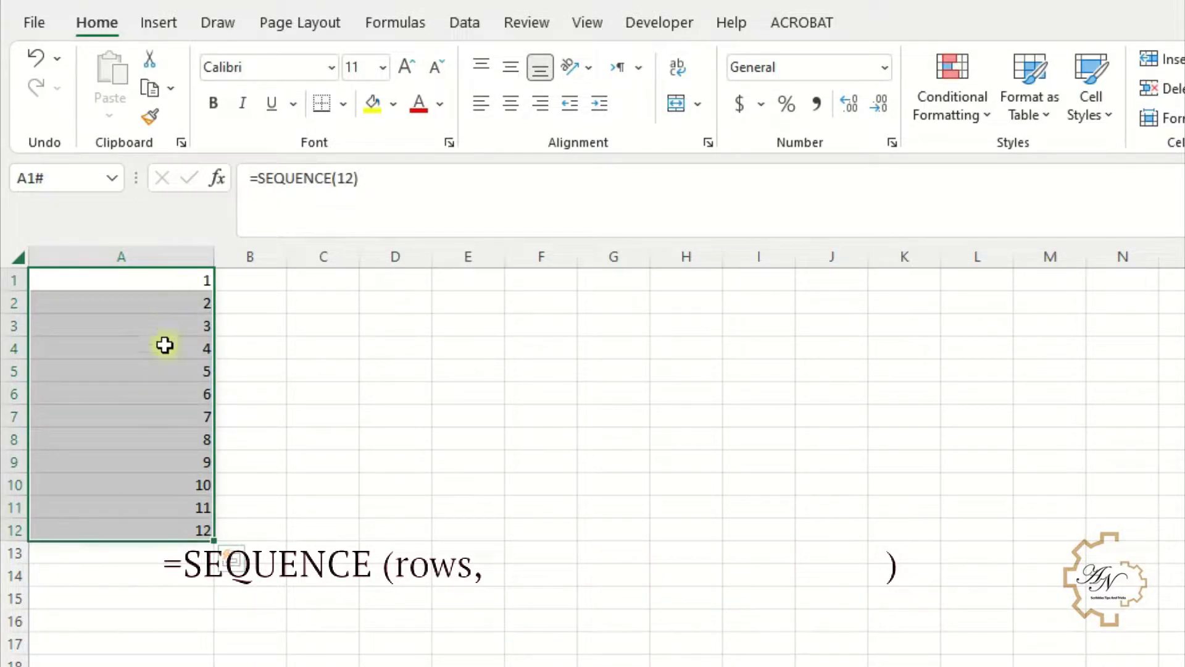
pyautogui.click(168, 276)
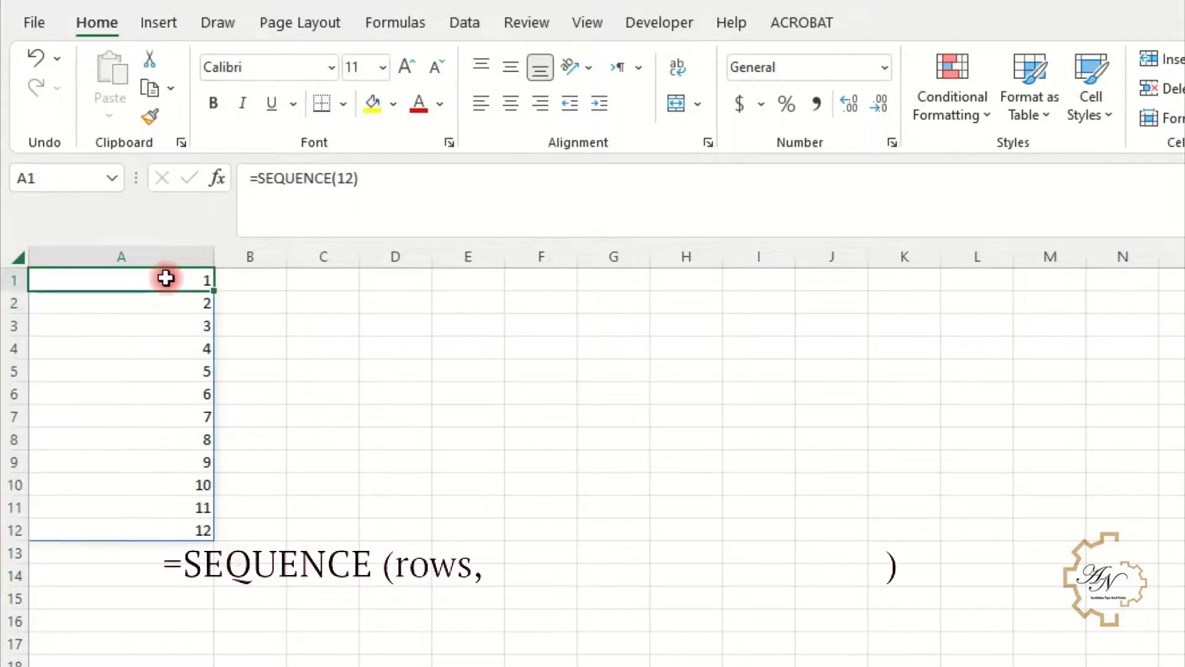
pyautogui.click(362, 178)
# - Change A1's formula to =SEQUENCE(12,5) to spill a 12-row by 5-column grid
pyautogui.press('BackSpace')
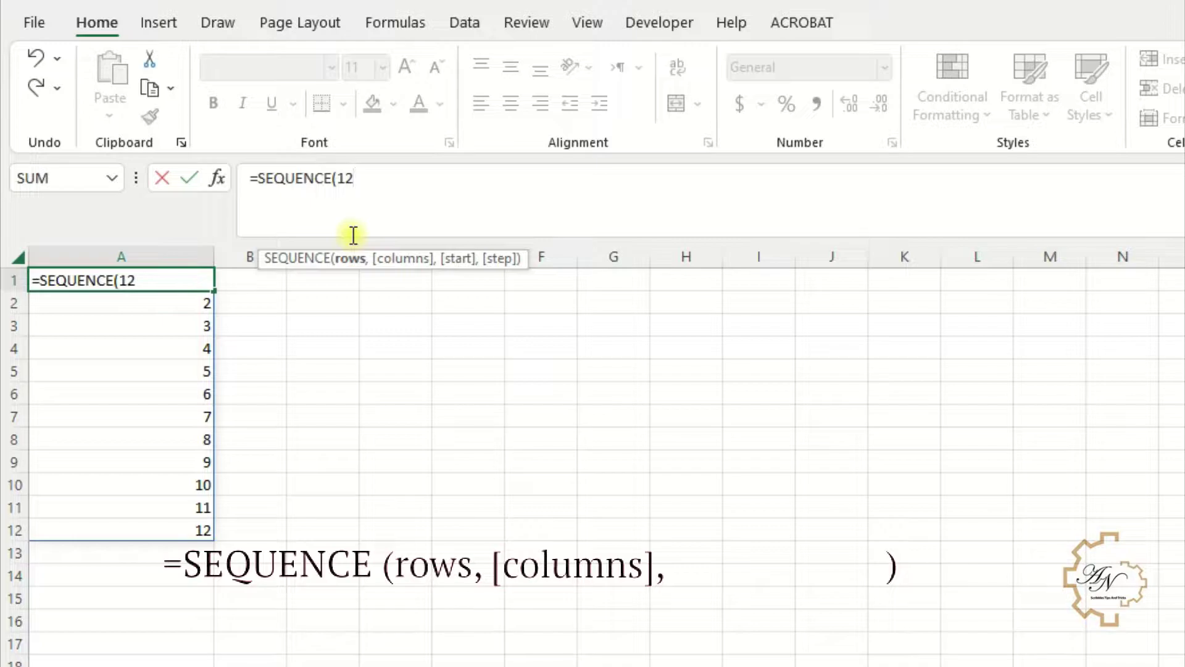
pyautogui.write('5')
pyautogui.press('BackSpace')
pyautogui.write(',5')
pyautogui.press('Return')
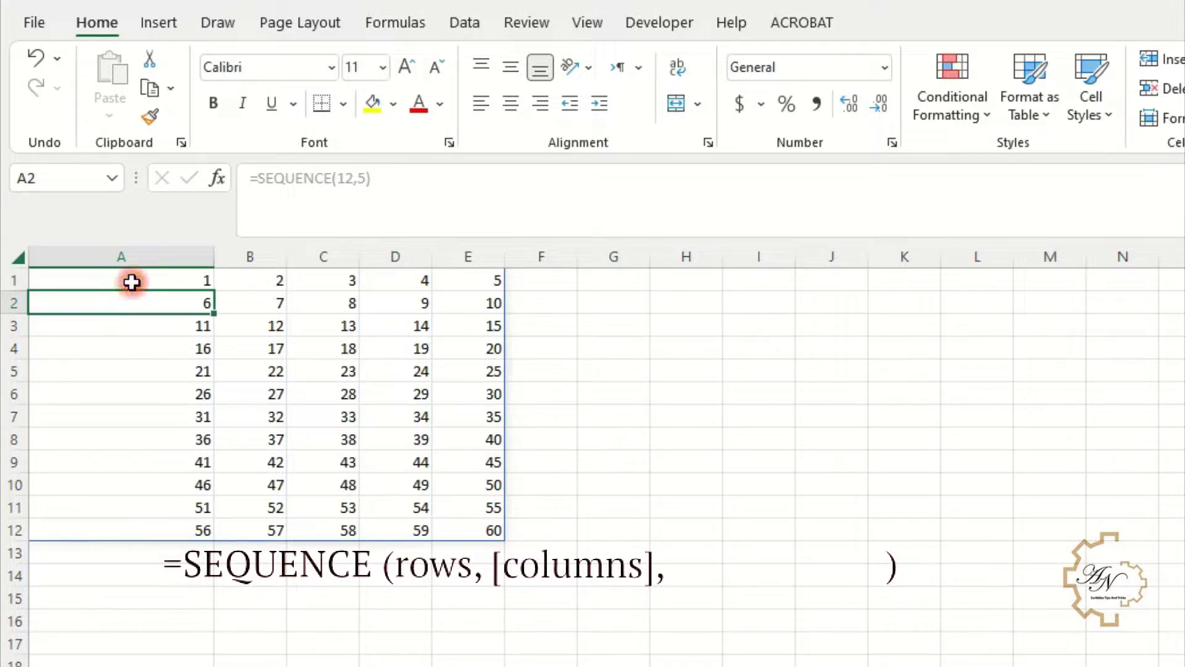
pyautogui.moveTo(132, 281); pyautogui.dragTo(479, 273)
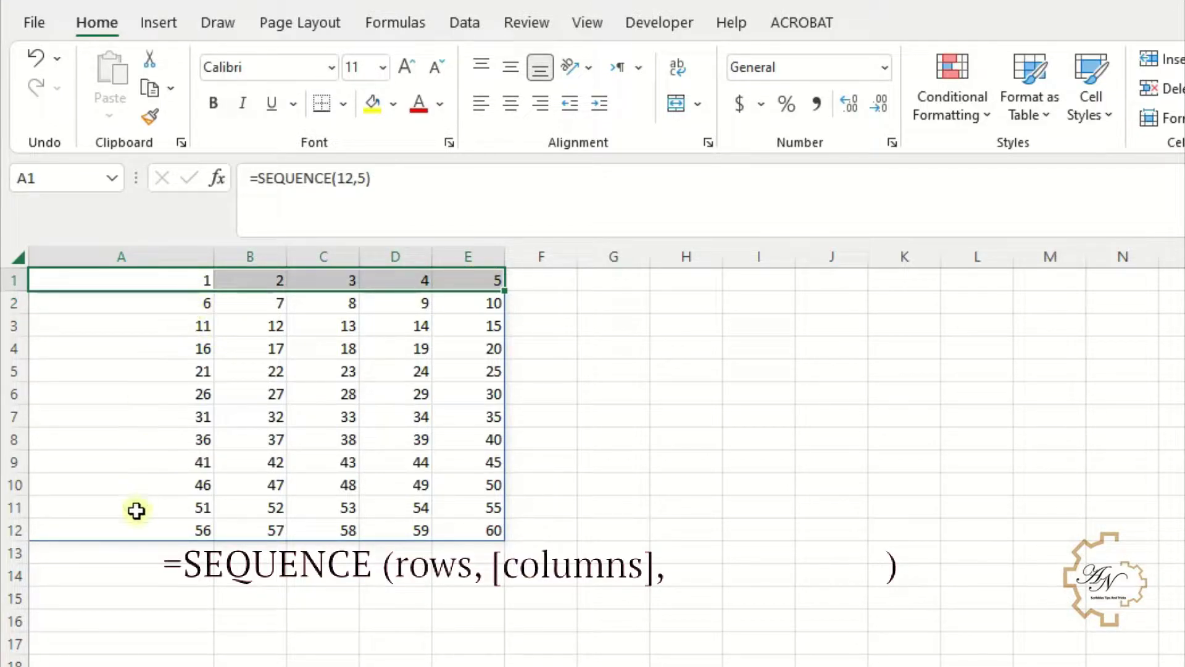
# - Add a start value of 3, making it =SEQUENCE(12,5,3) so the grid runs 3 to 62
pyautogui.click(386, 176)
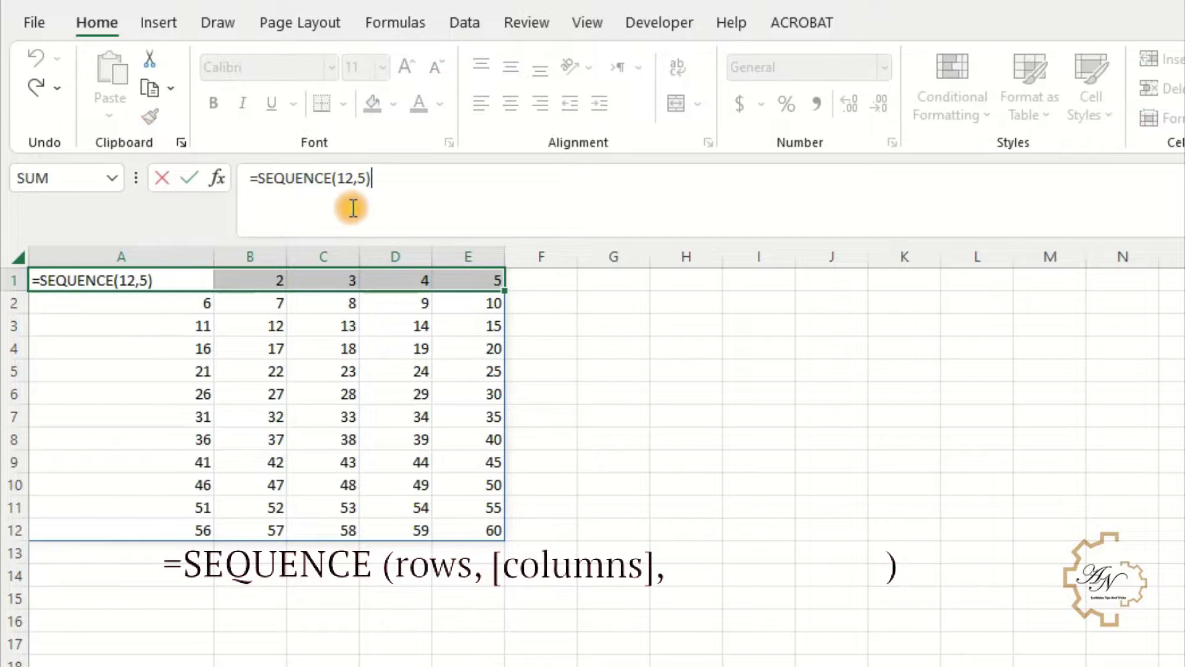
pyautogui.press('BackSpace')
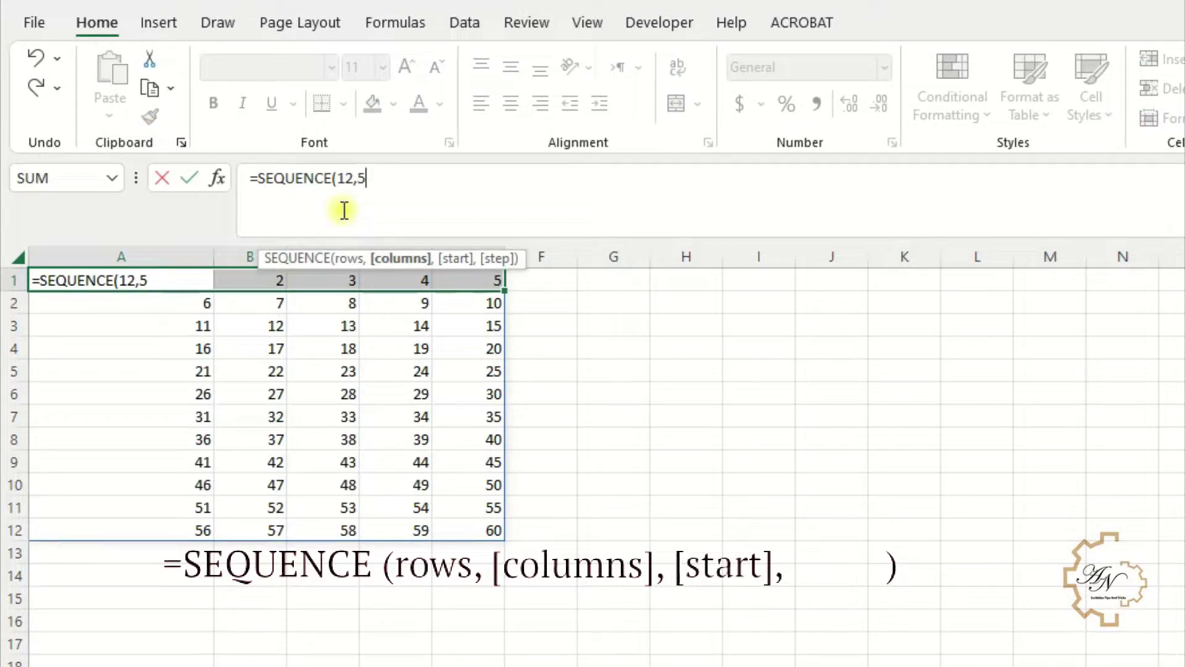
pyautogui.write(',')
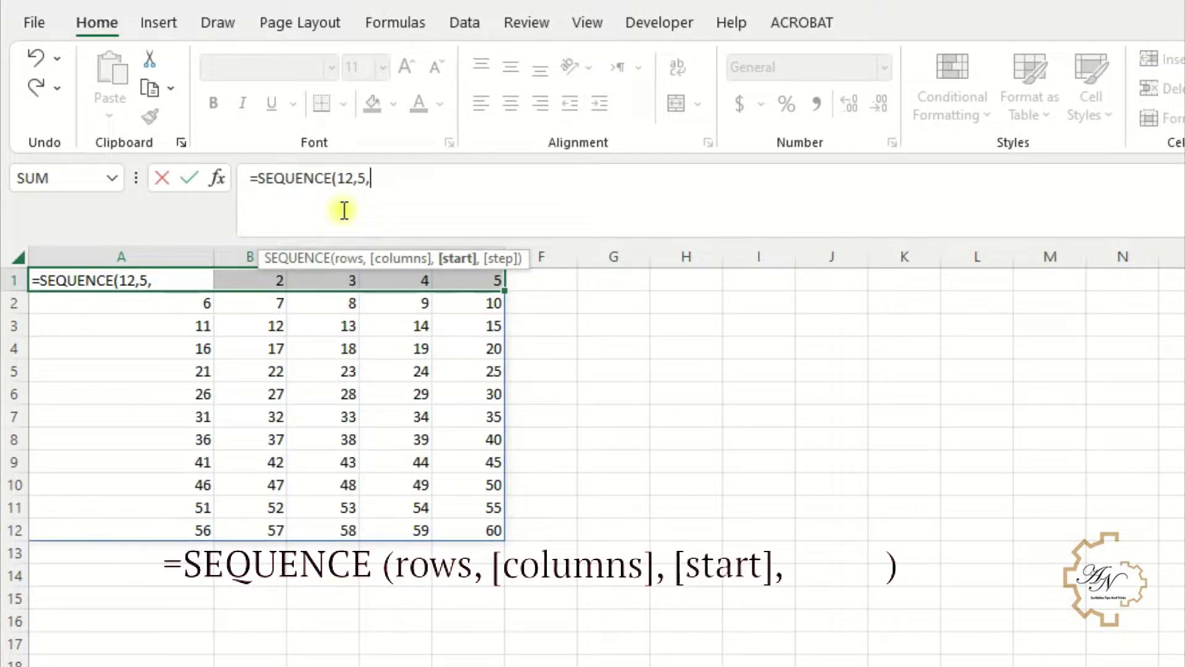
pyautogui.write('3')
pyautogui.press('Return')
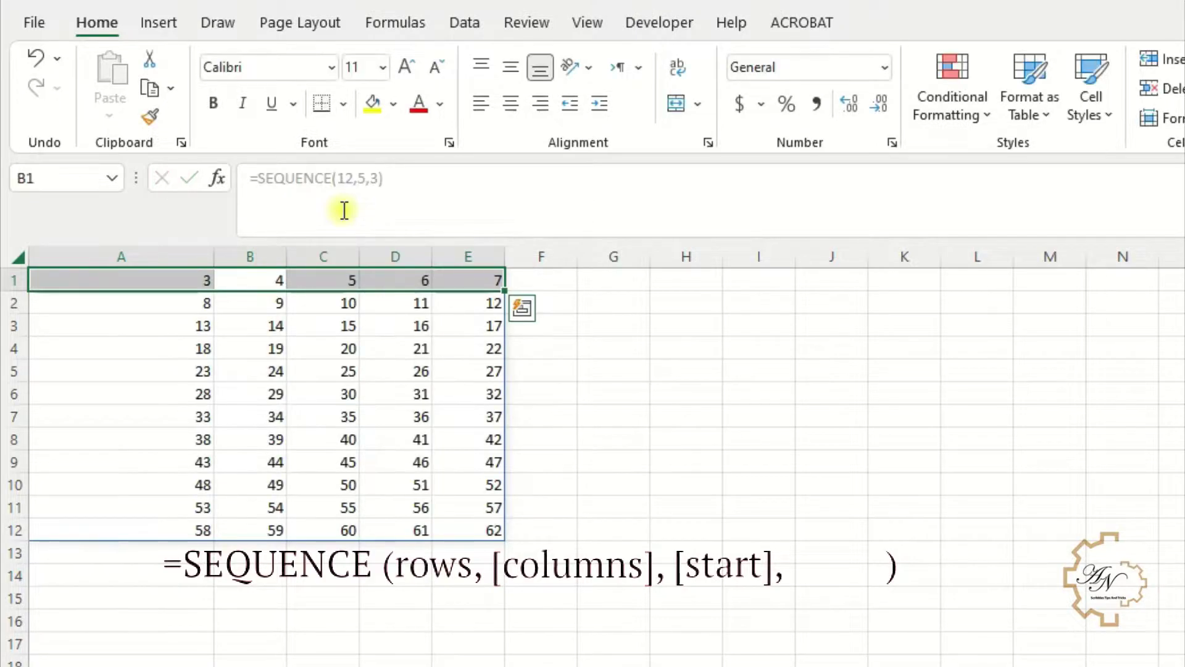
pyautogui.click(185, 279)
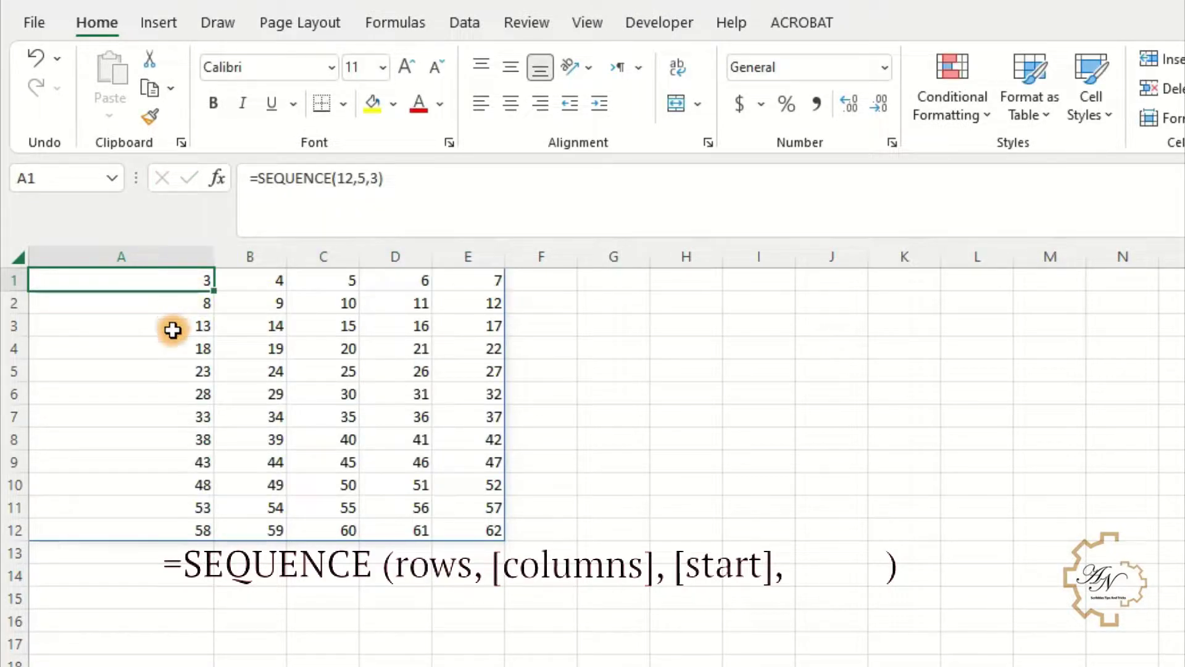
pyautogui.click(250, 279)
pyautogui.click(395, 179)
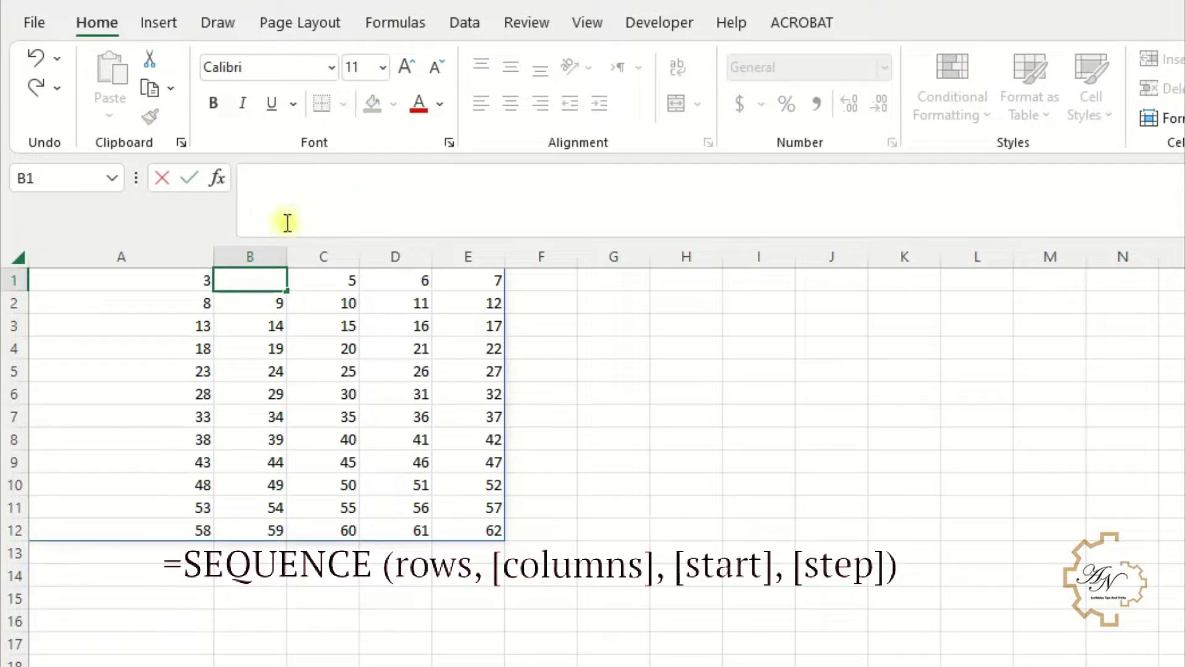
# - Add a step of 2 so A1's formula reads =SEQUENCE(12,5,3,2)
pyautogui.click(140, 281)
pyautogui.click(389, 180)
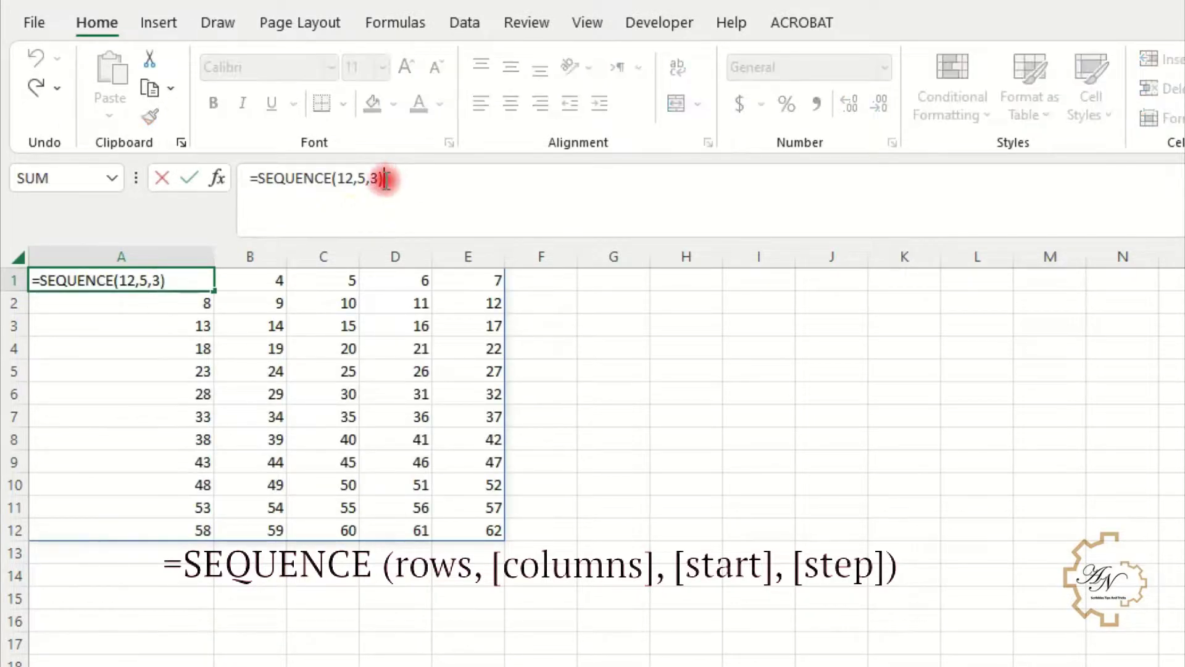
pyautogui.press('BackSpace')
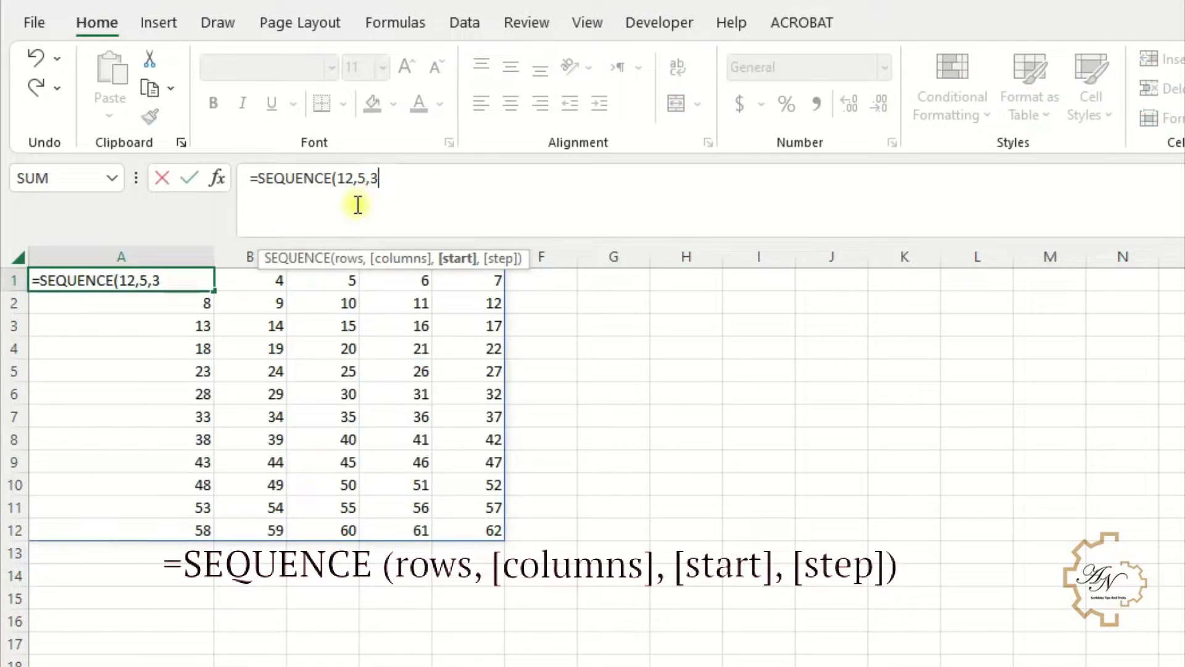
pyautogui.write(',')
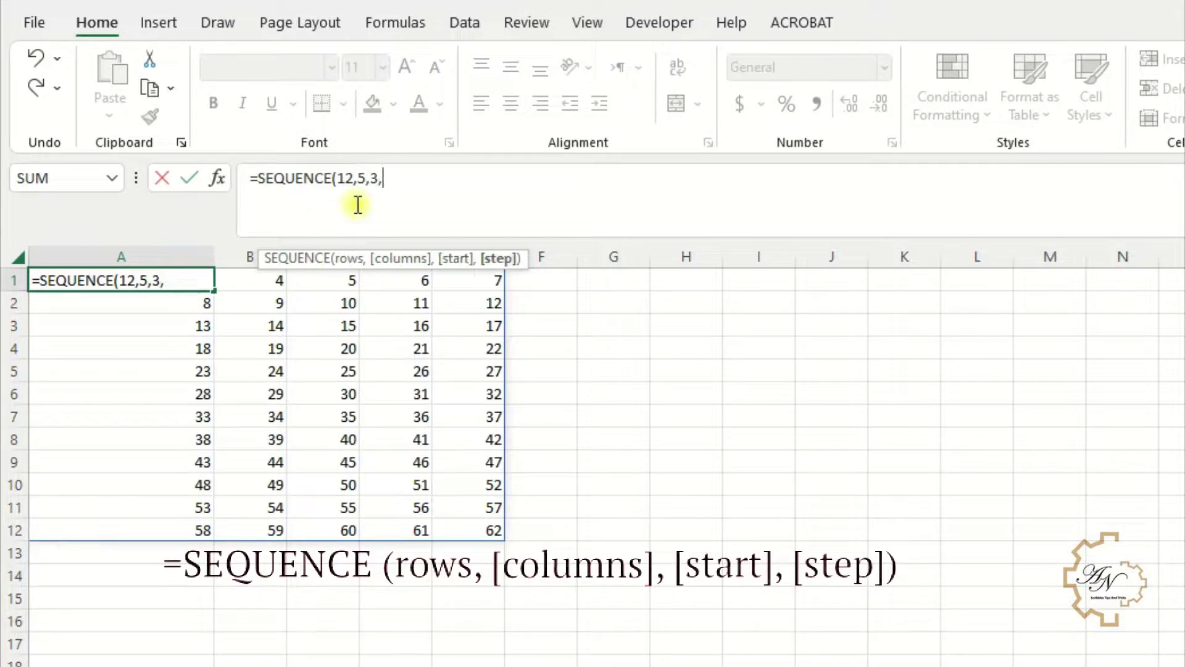
pyautogui.write('2')
pyautogui.press('Return')
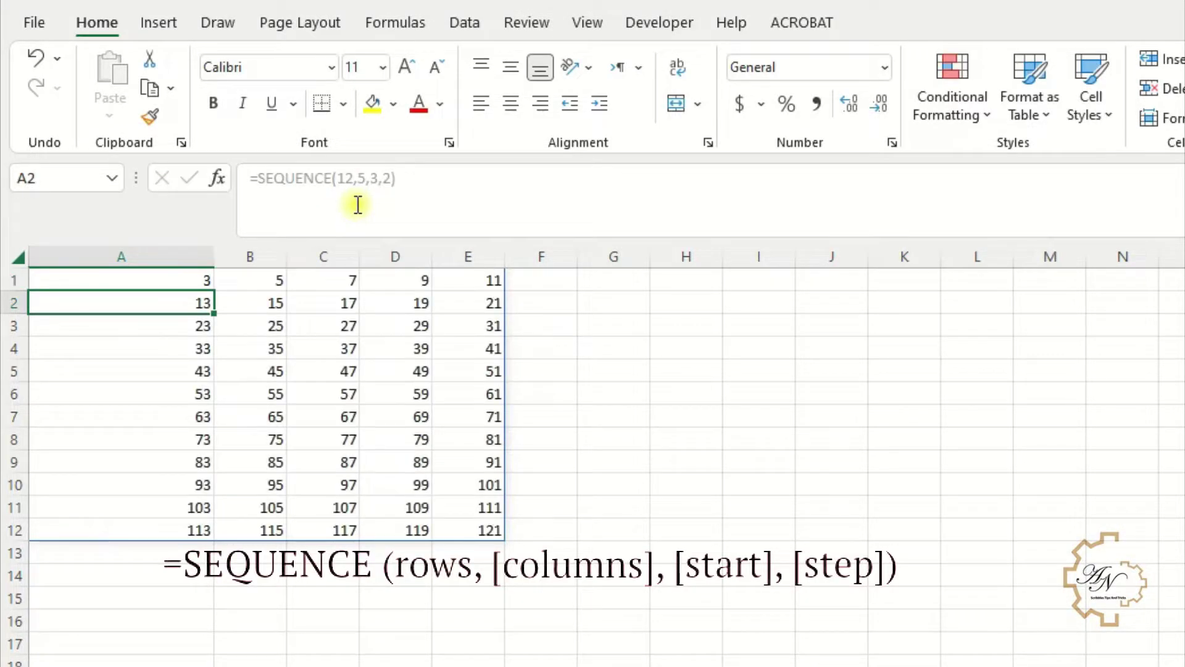
# - Check the spilled values along row 1 and in the grid, counting by 2 from 3
pyautogui.click(210, 279)
pyautogui.click(272, 278)
pyautogui.click(336, 273)
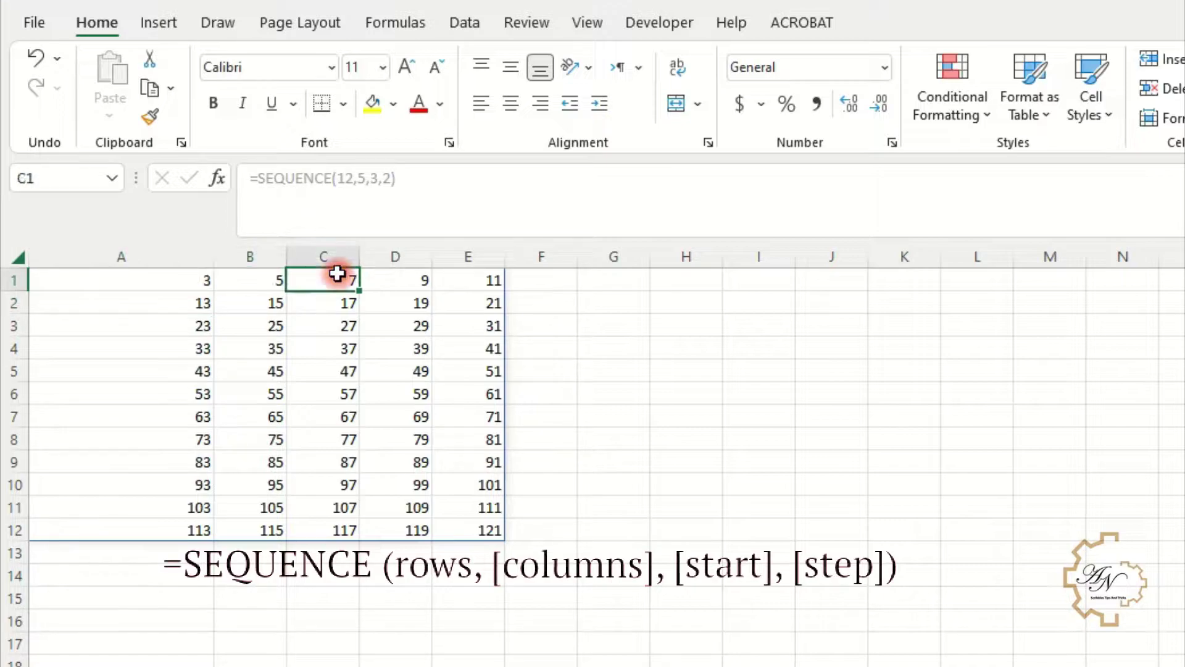
pyautogui.click(398, 284)
pyautogui.click(161, 302)
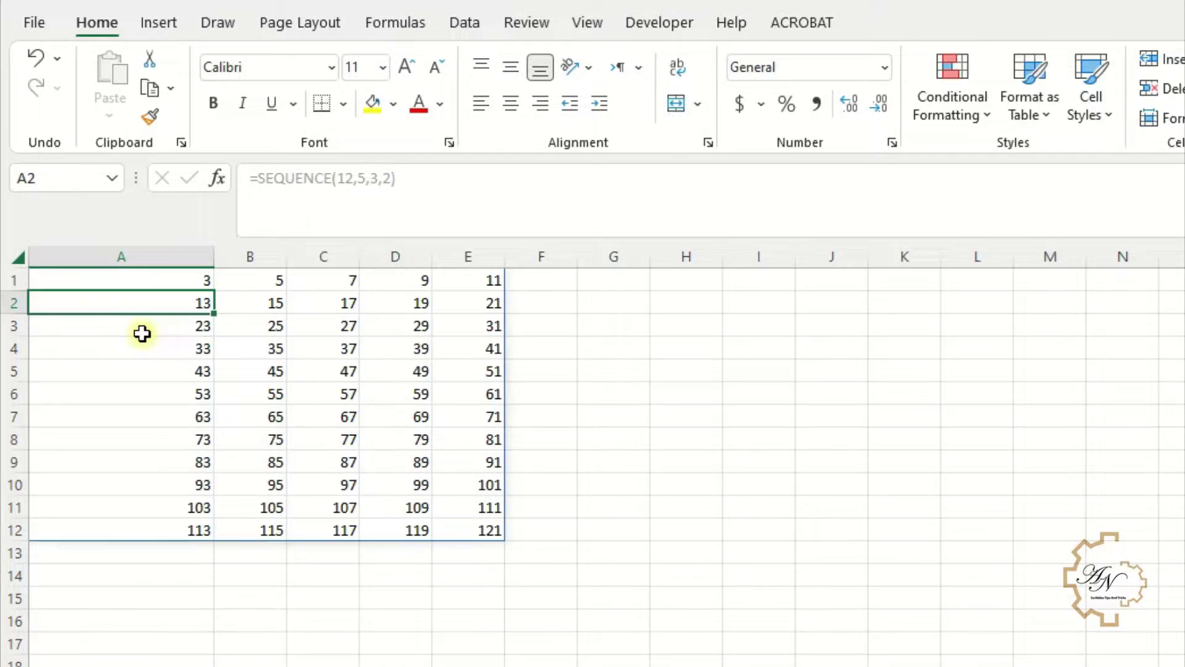
pyautogui.click(153, 281)
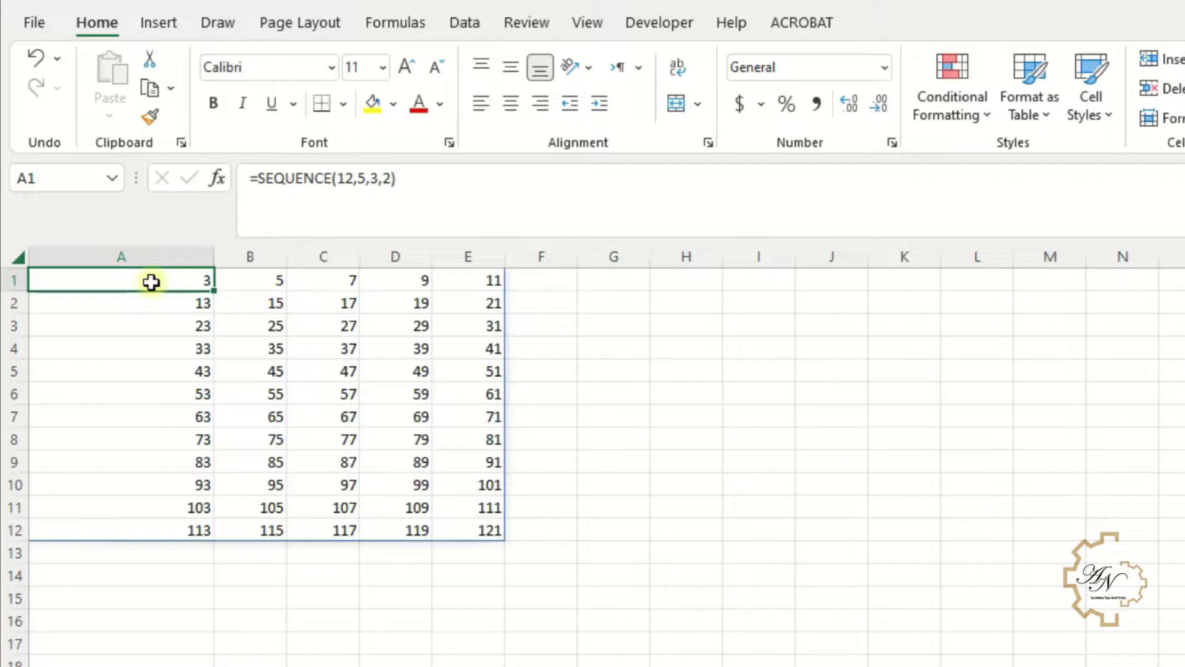
# - Enter =DATE(2022,1,1) in A1 so it shows 1/1/2022
pyautogui.write('=da')
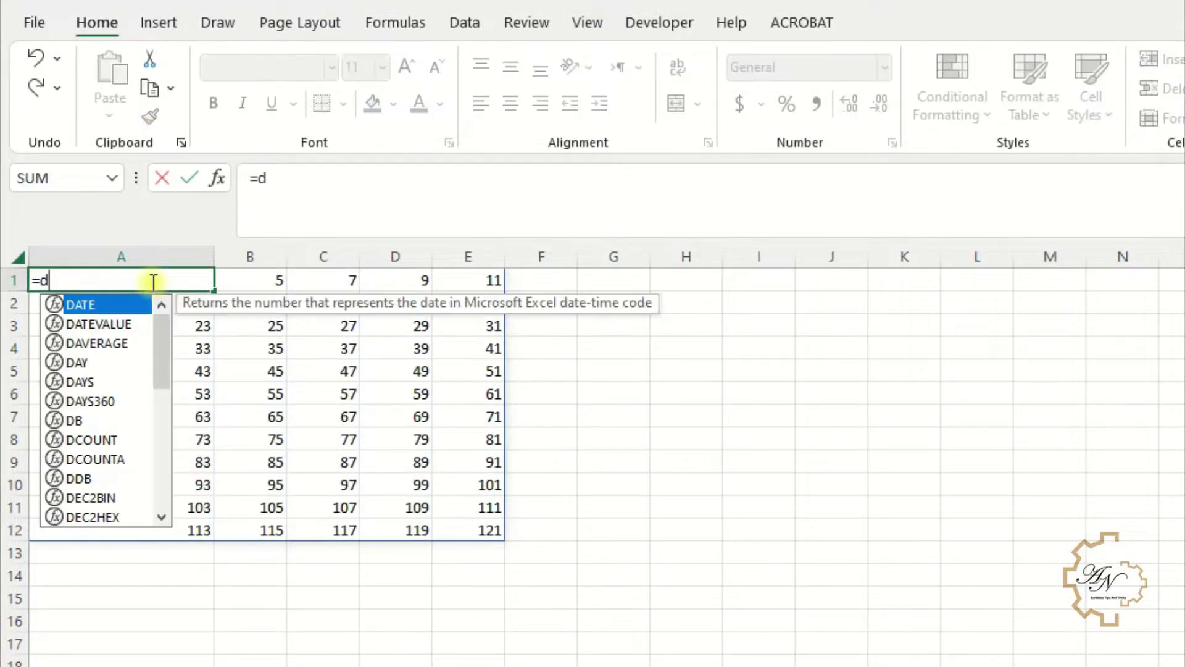
pyautogui.doubleClick(114, 304)
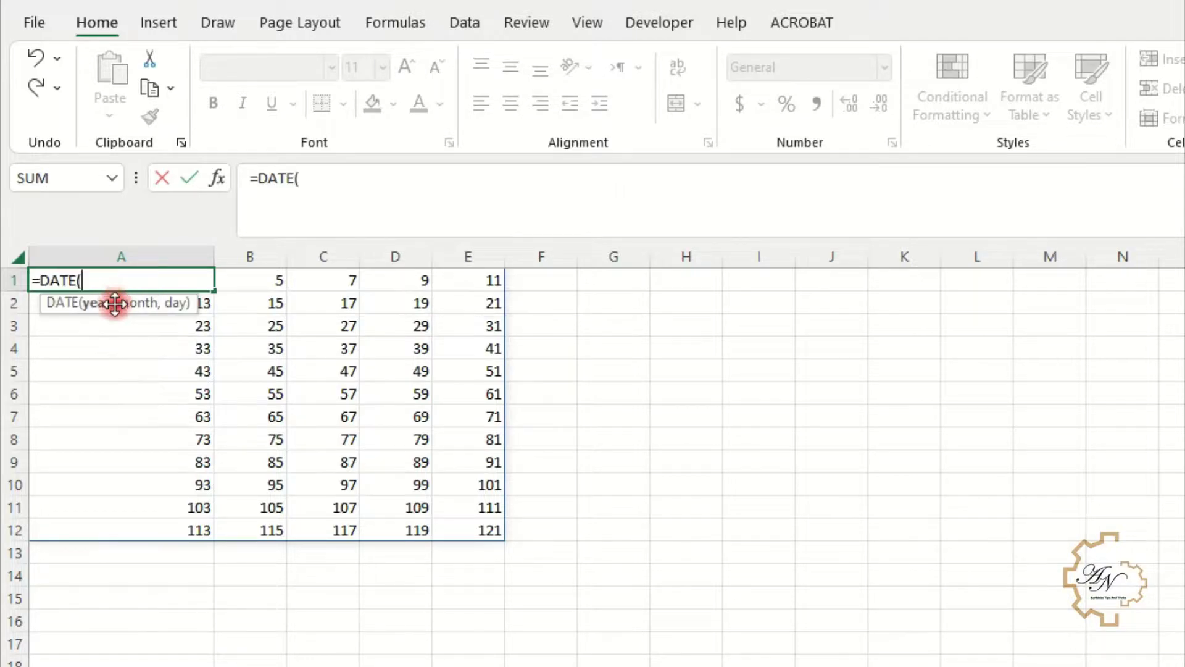
pyautogui.write('2022')
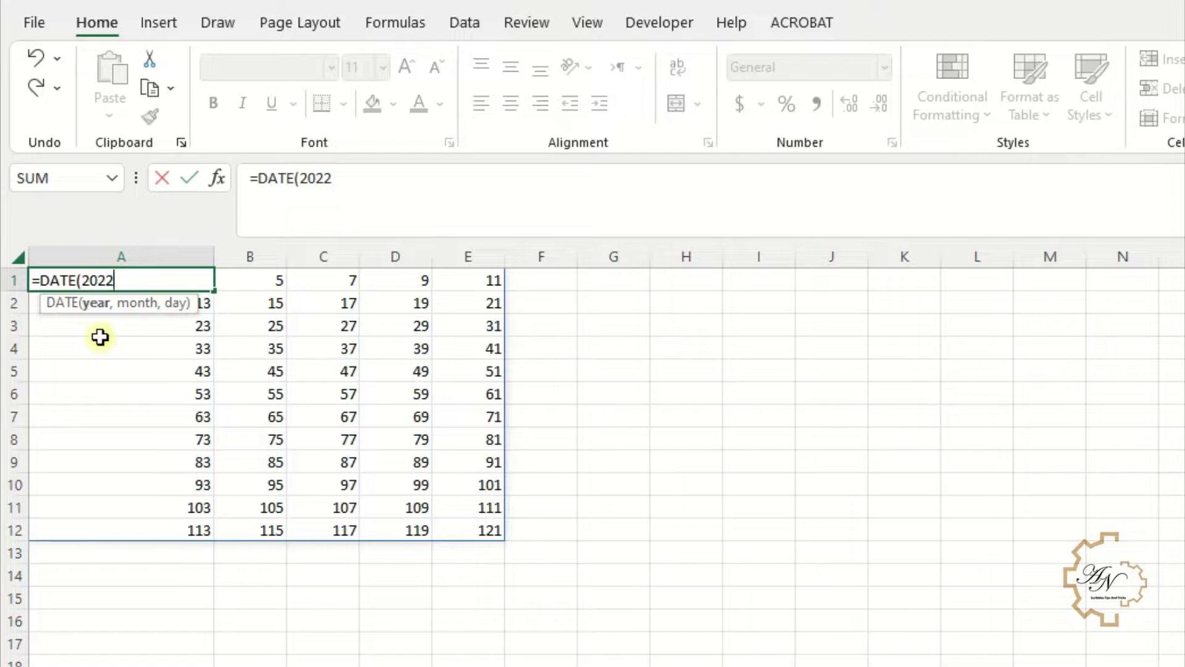
pyautogui.write(',1')
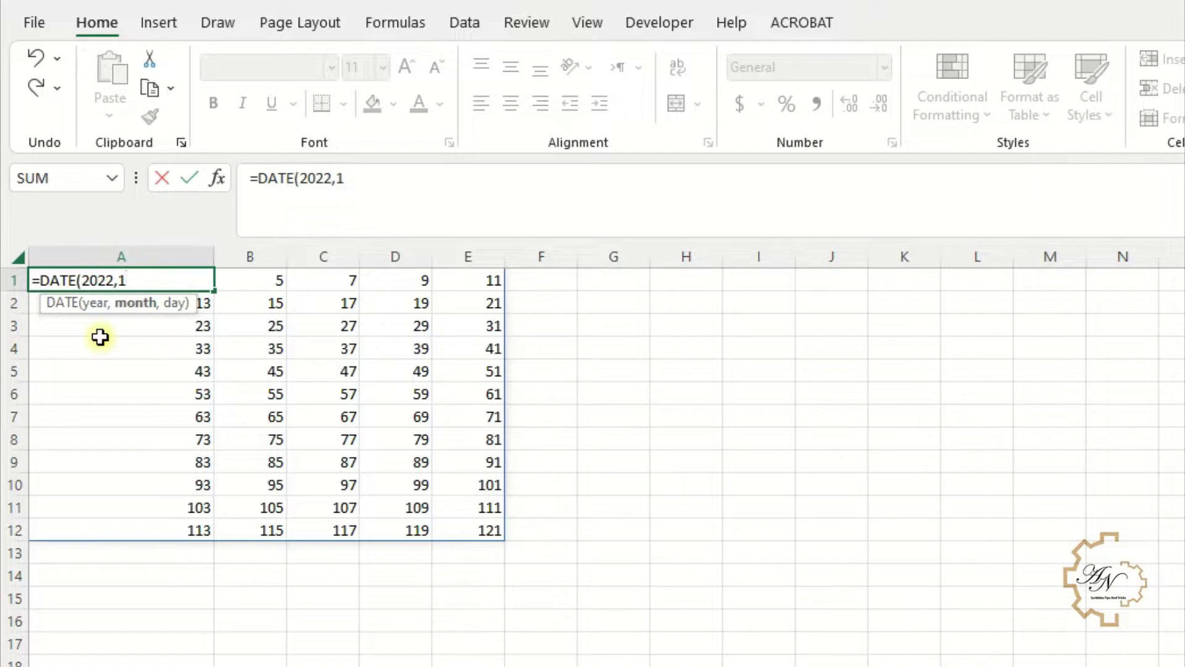
pyautogui.write(',1')
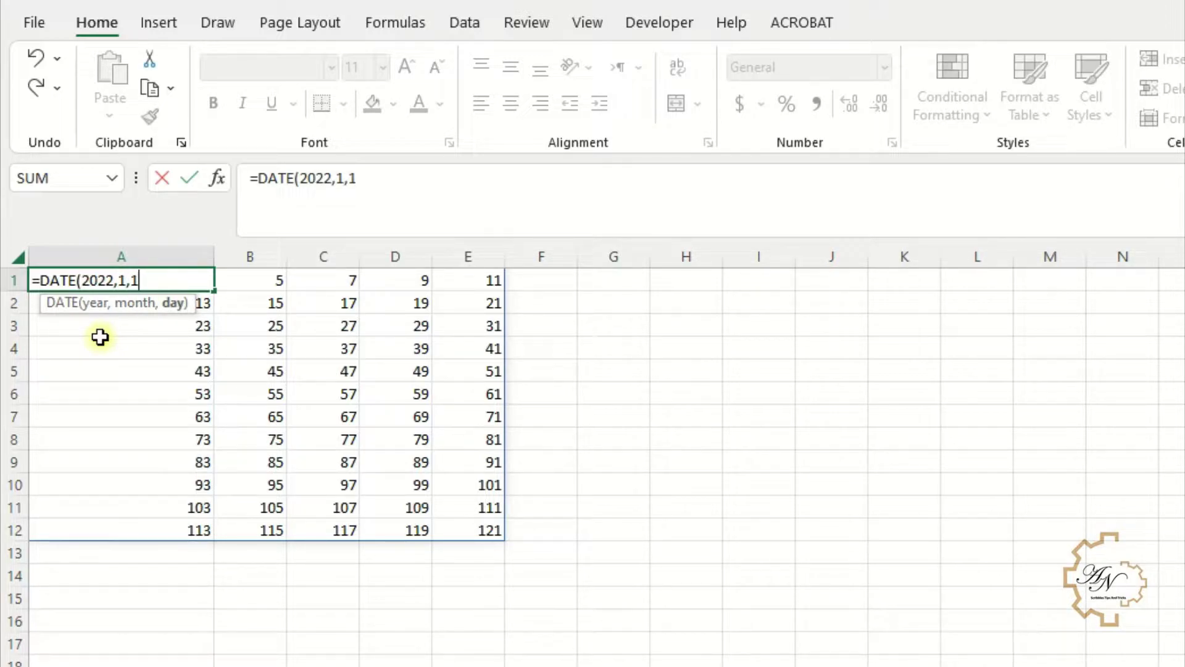
pyautogui.write(')')
pyautogui.press('Return')
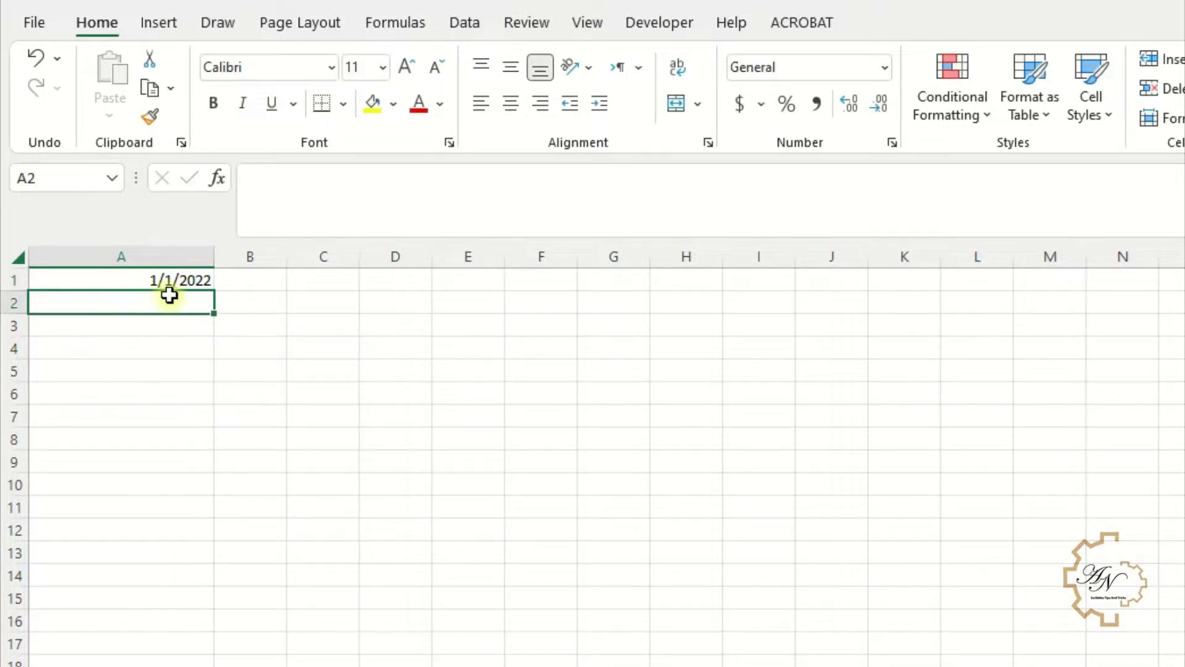
# - Give A1 the 'March 14, 2012' date format so it displays January 1, 2022
pyautogui.click(171, 281)
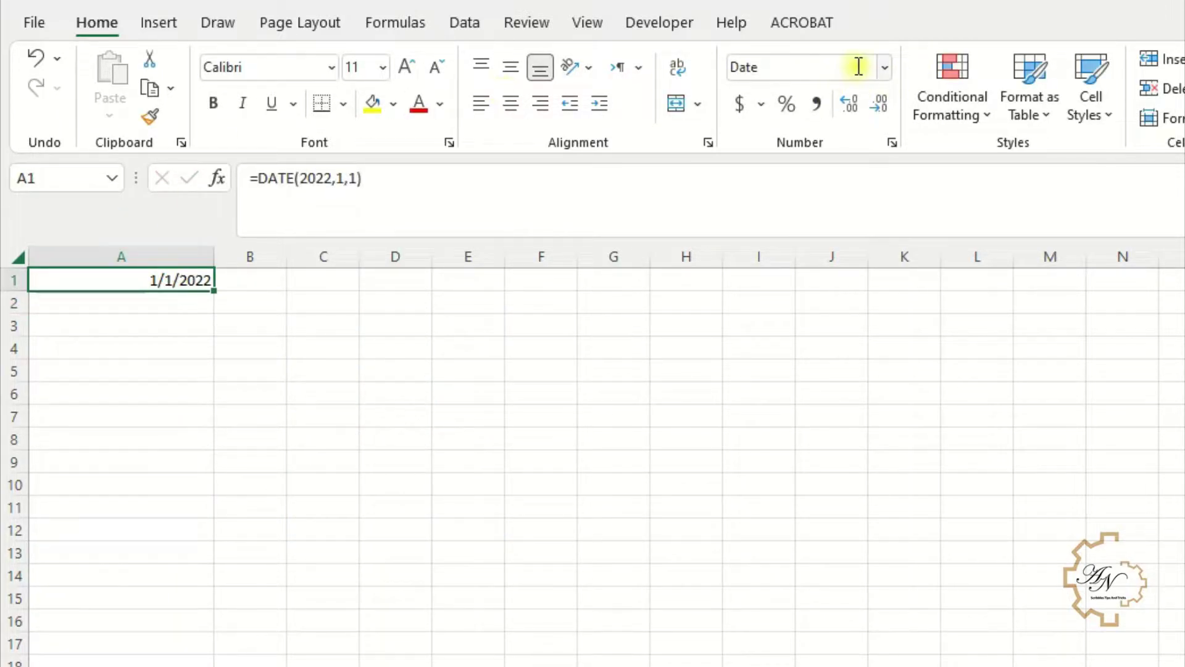
pyautogui.click(884, 67)
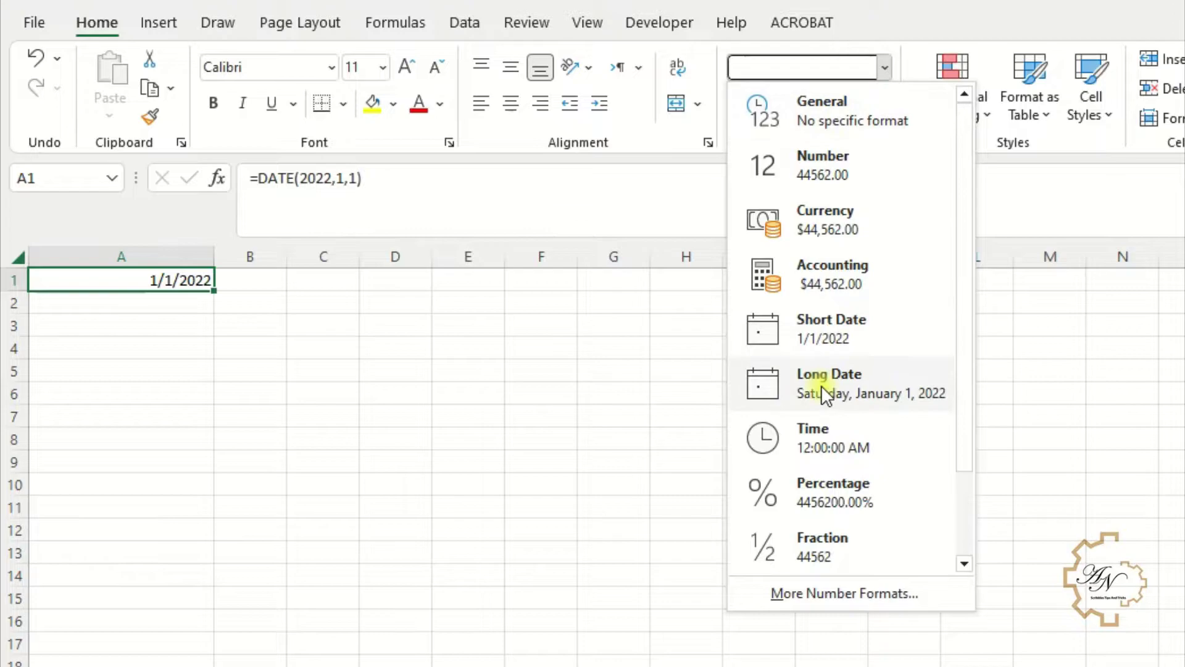
pyautogui.click(813, 595)
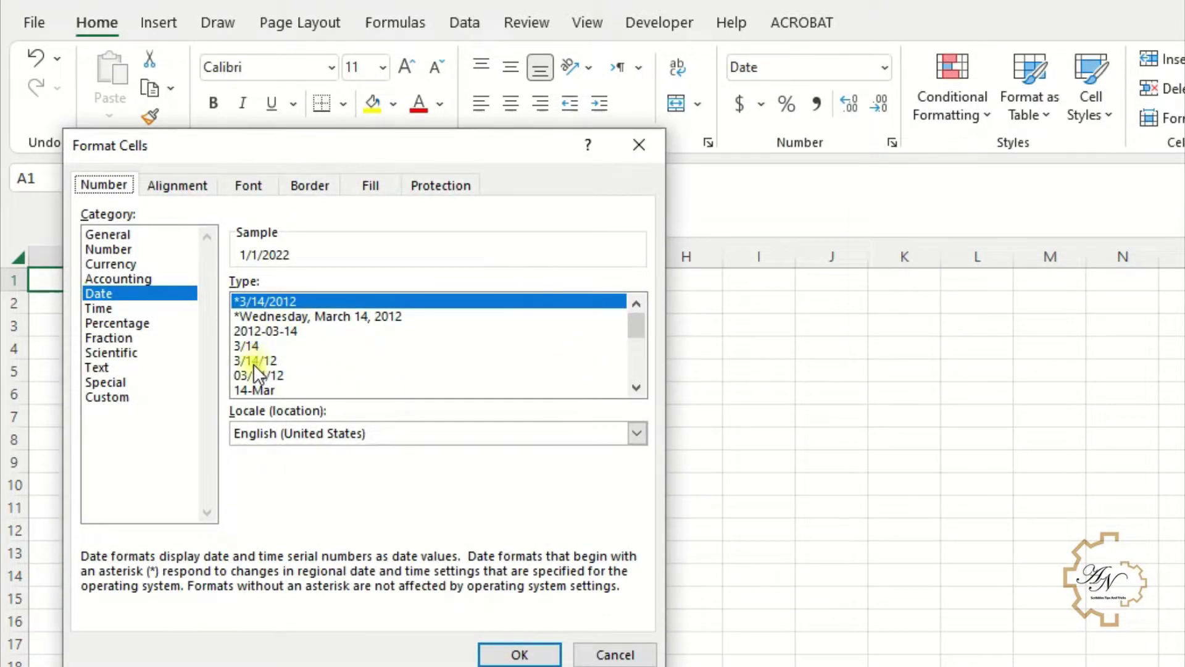
pyautogui.scroll(-2, 264, 389)
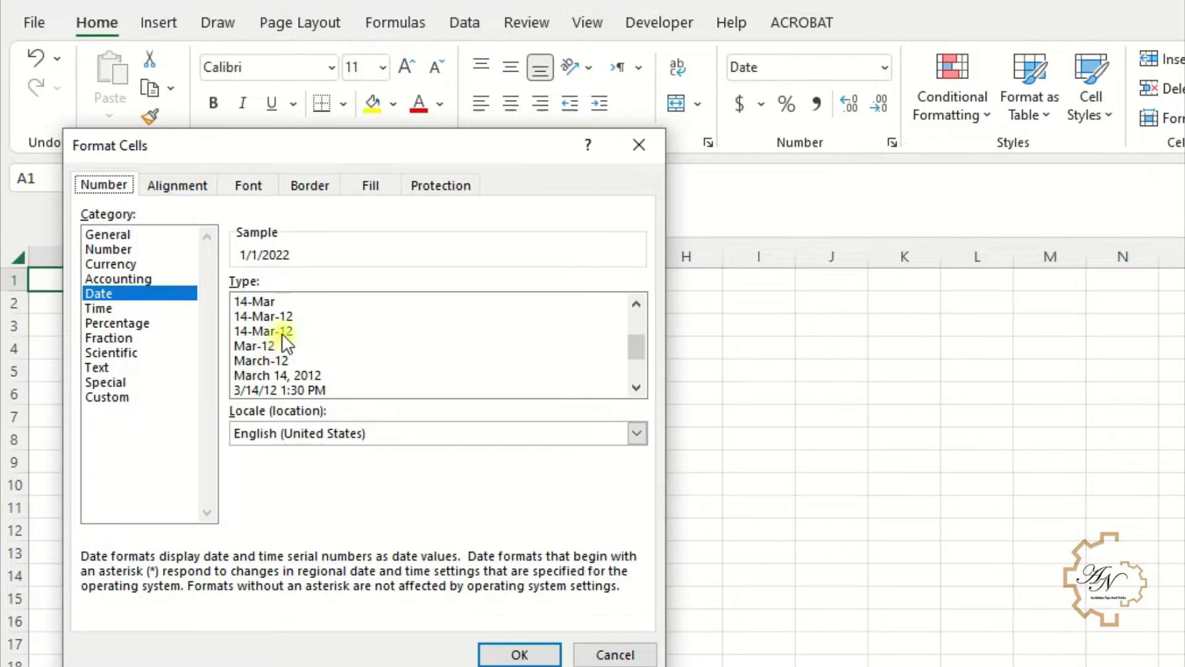
pyautogui.click(297, 376)
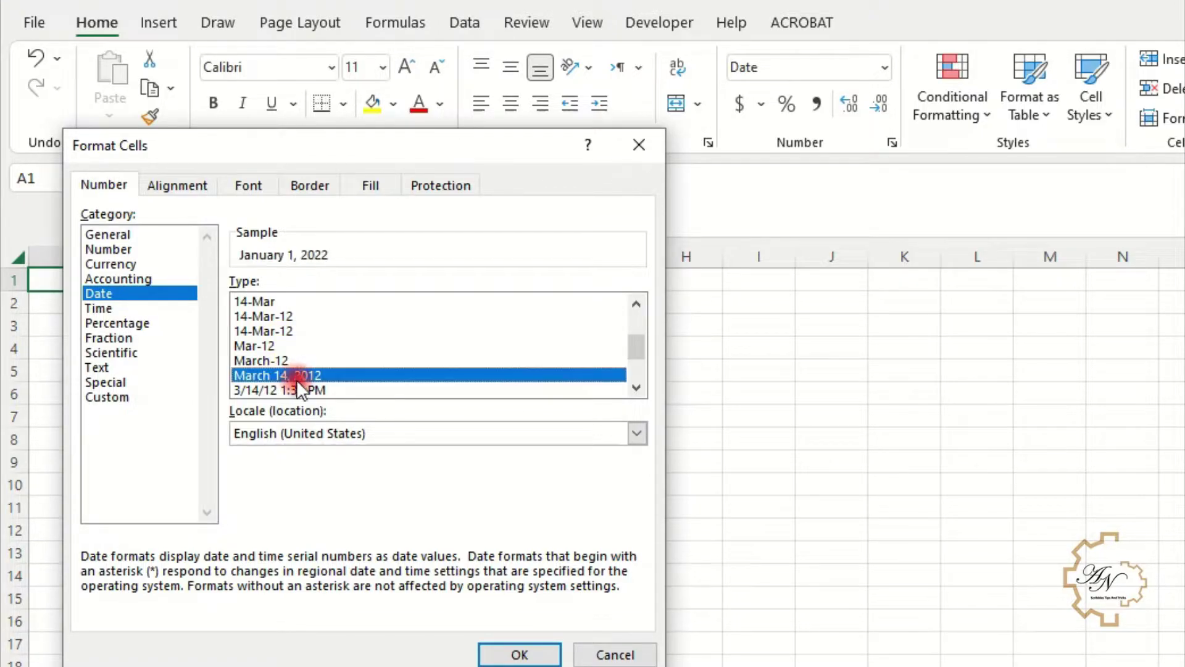
pyautogui.click(508, 652)
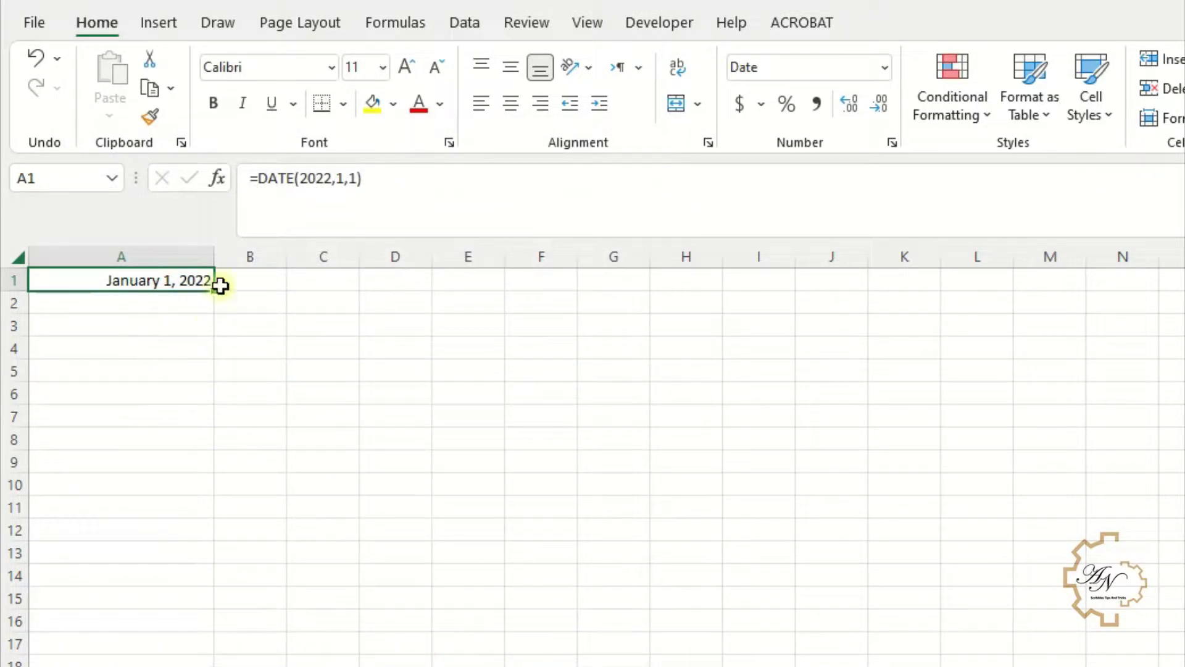
pyautogui.click(339, 178)
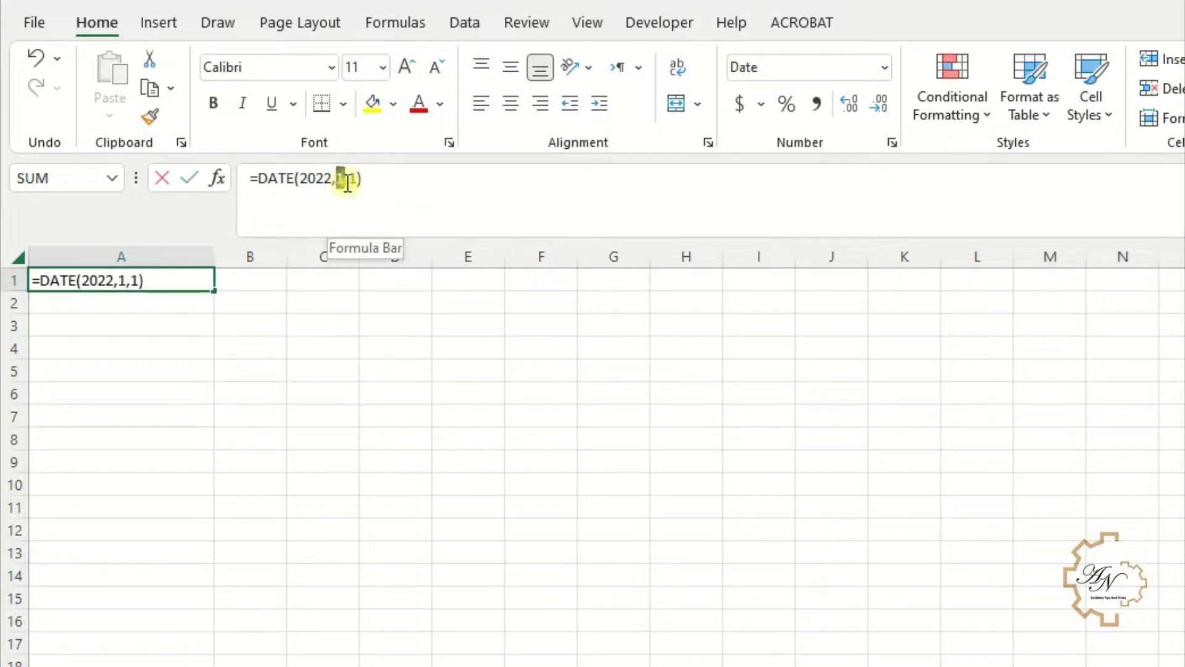
# - Change A1 to =DATE(2022,SEQUENCE(15),1) so month-start dates spill down A1:A15
pyautogui.doubleClick(341, 179)
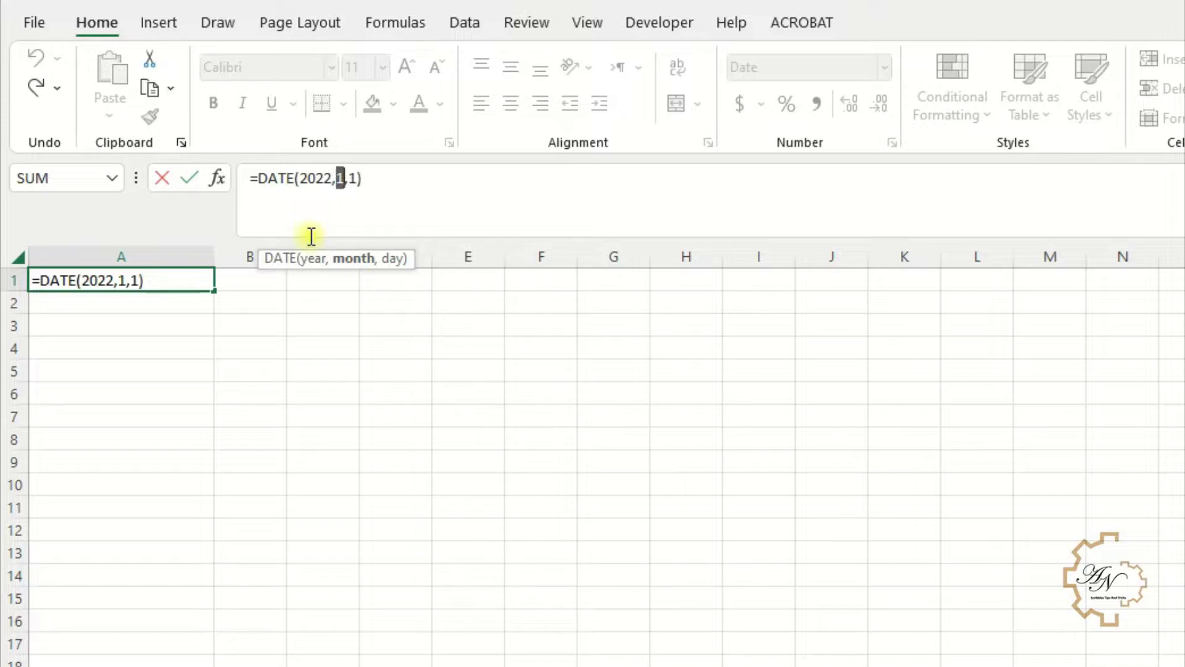
pyautogui.write('se')
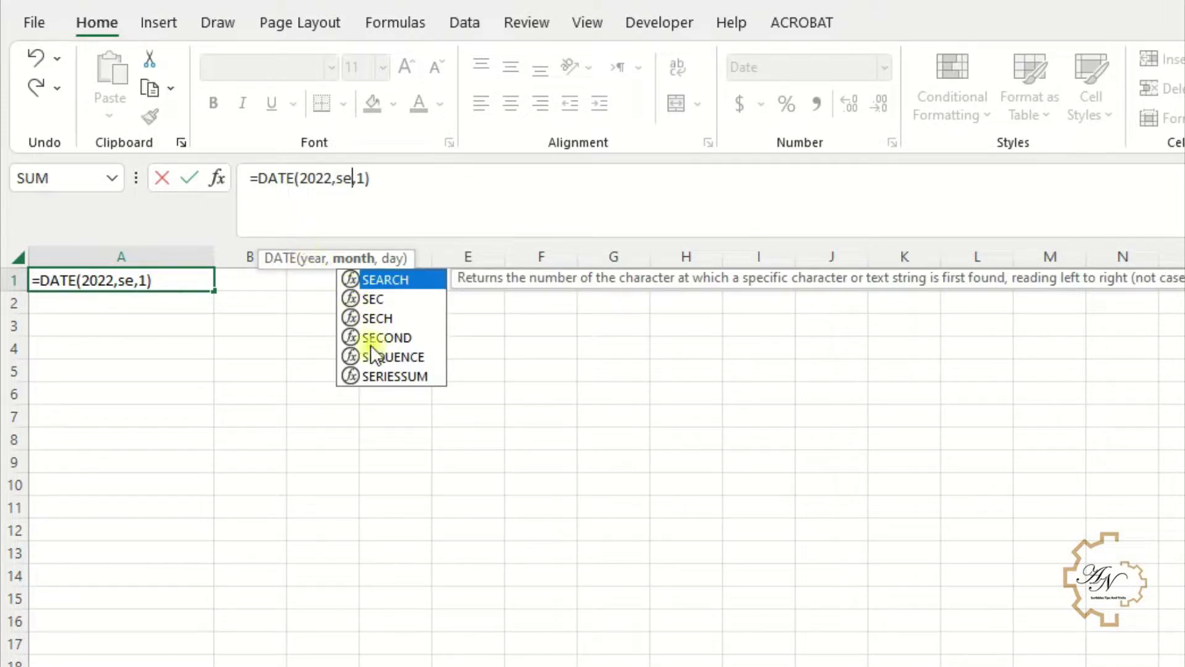
pyautogui.doubleClick(373, 357)
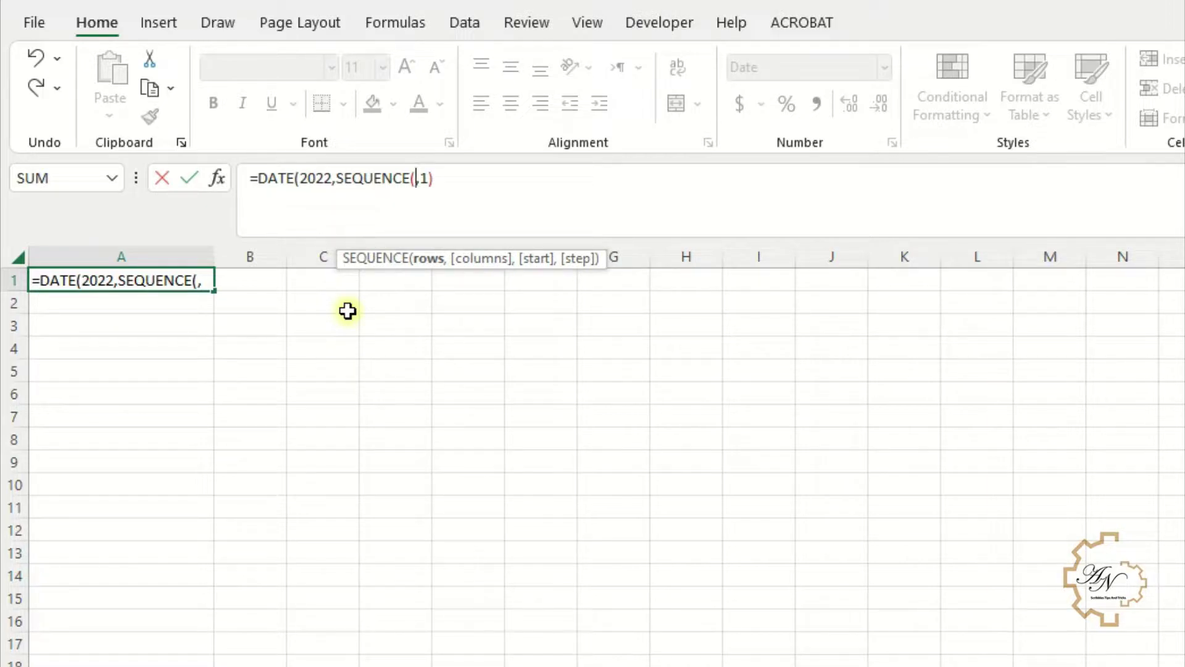
pyautogui.write('15')
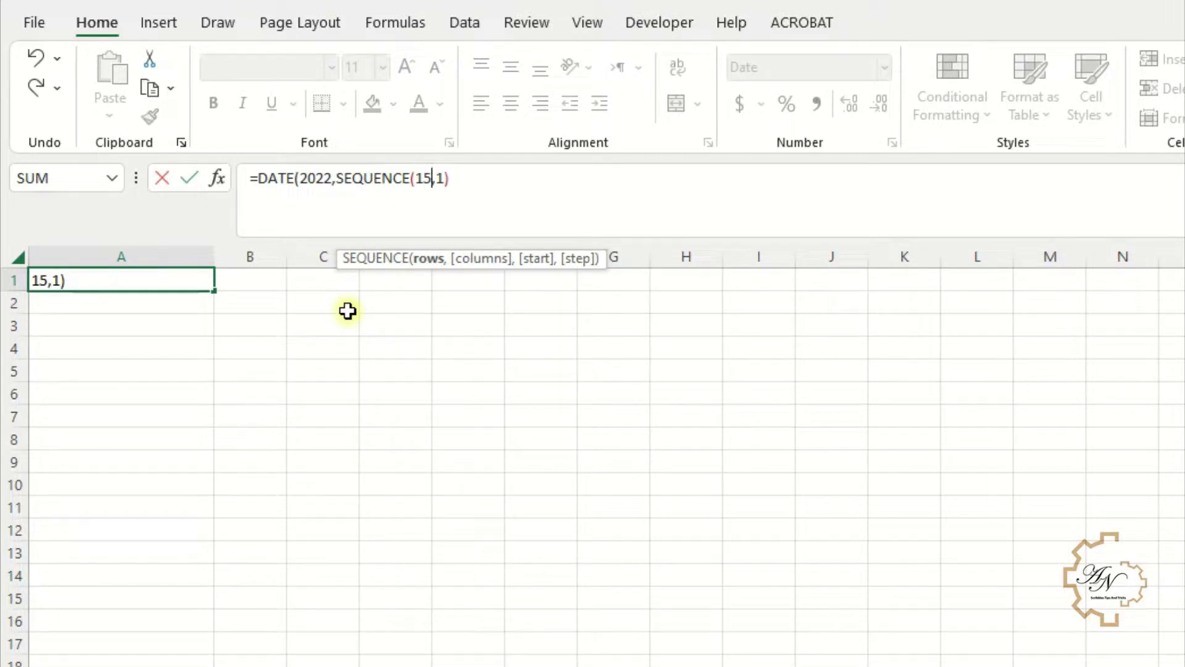
pyautogui.write(')')
pyautogui.press('Return')
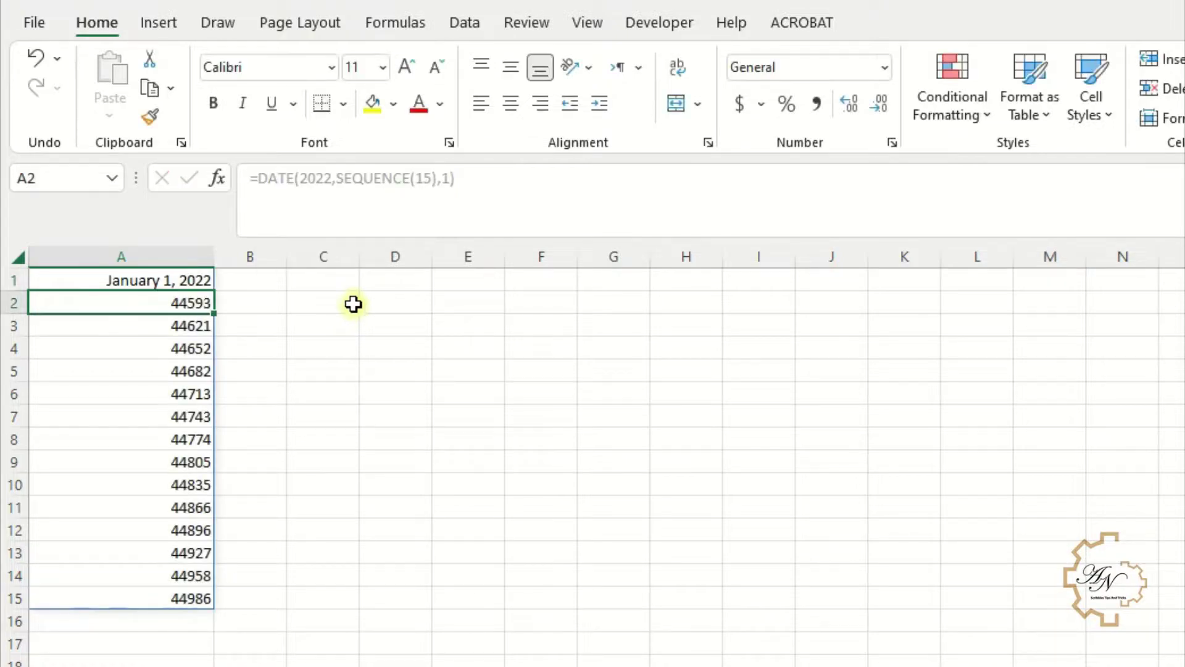
# - Copy A1's long date format onto the spilled cells A2:A15 with Format Painter
pyautogui.click(142, 271)
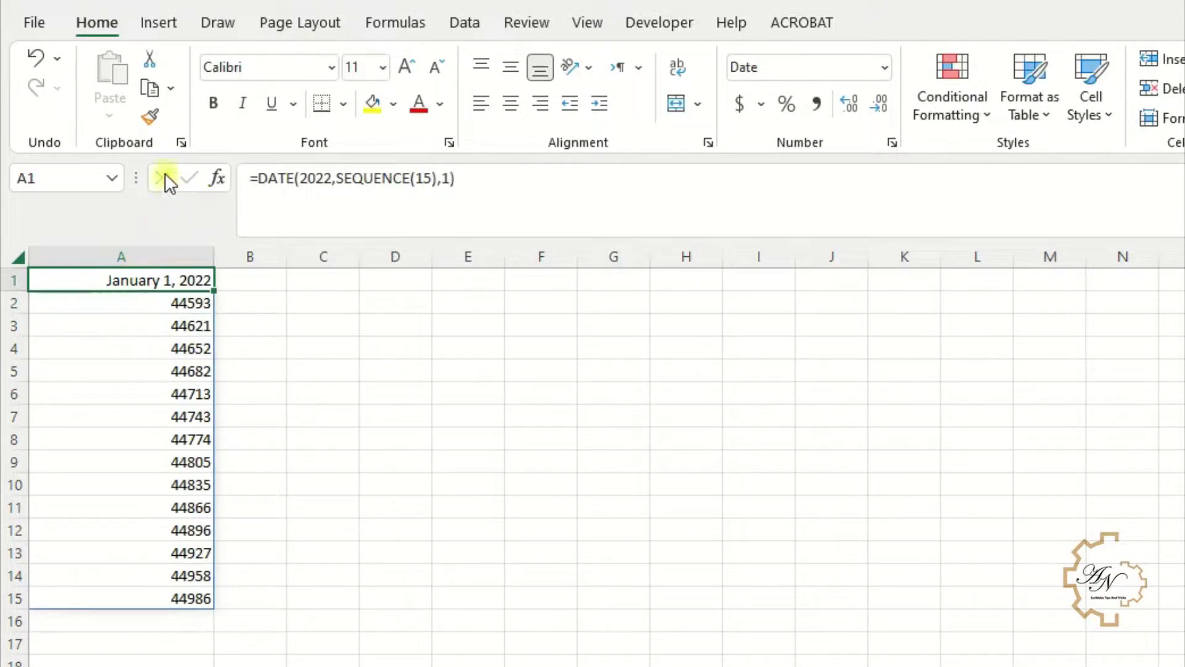
pyautogui.click(149, 116)
pyautogui.click(166, 257)
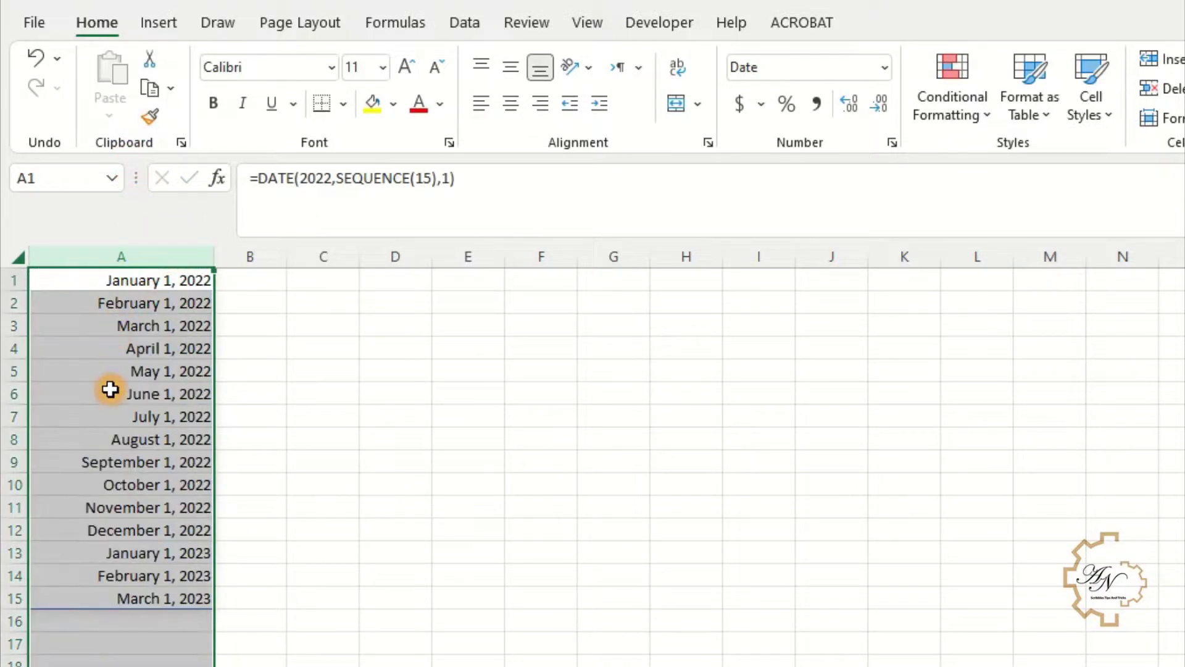
pyautogui.click(108, 371)
# - Check the dates in A10 and A12 through A15, ending at March 1, 2023
pyautogui.click(111, 490)
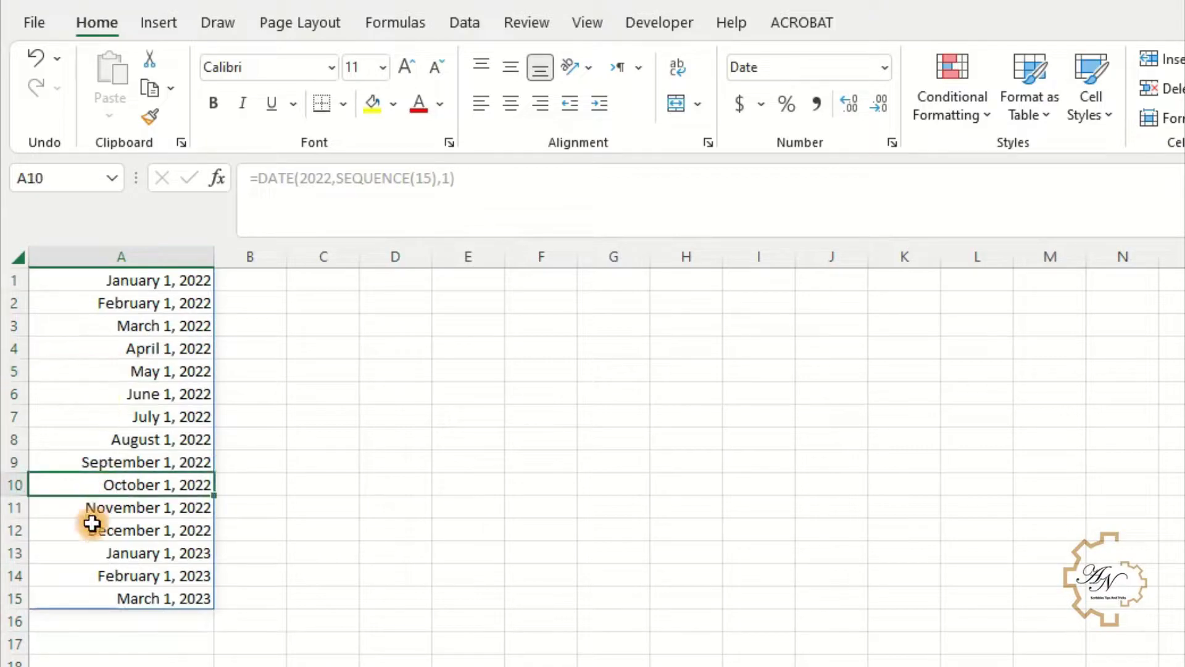
pyautogui.click(93, 597)
pyautogui.click(121, 553)
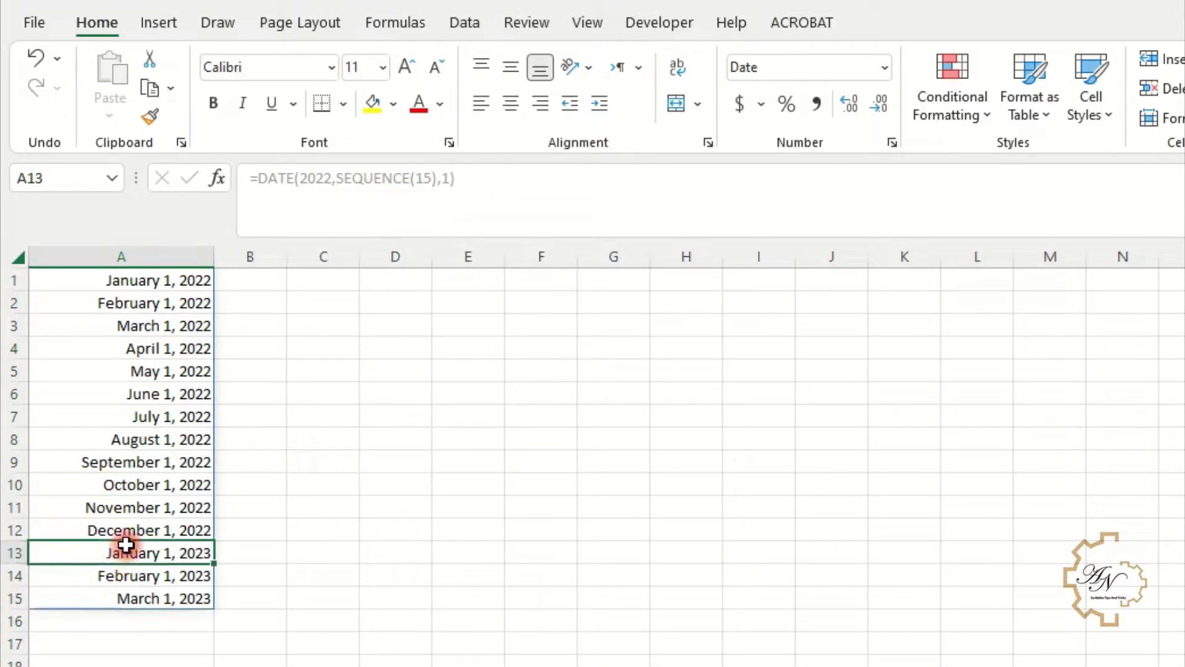
pyautogui.click(128, 531)
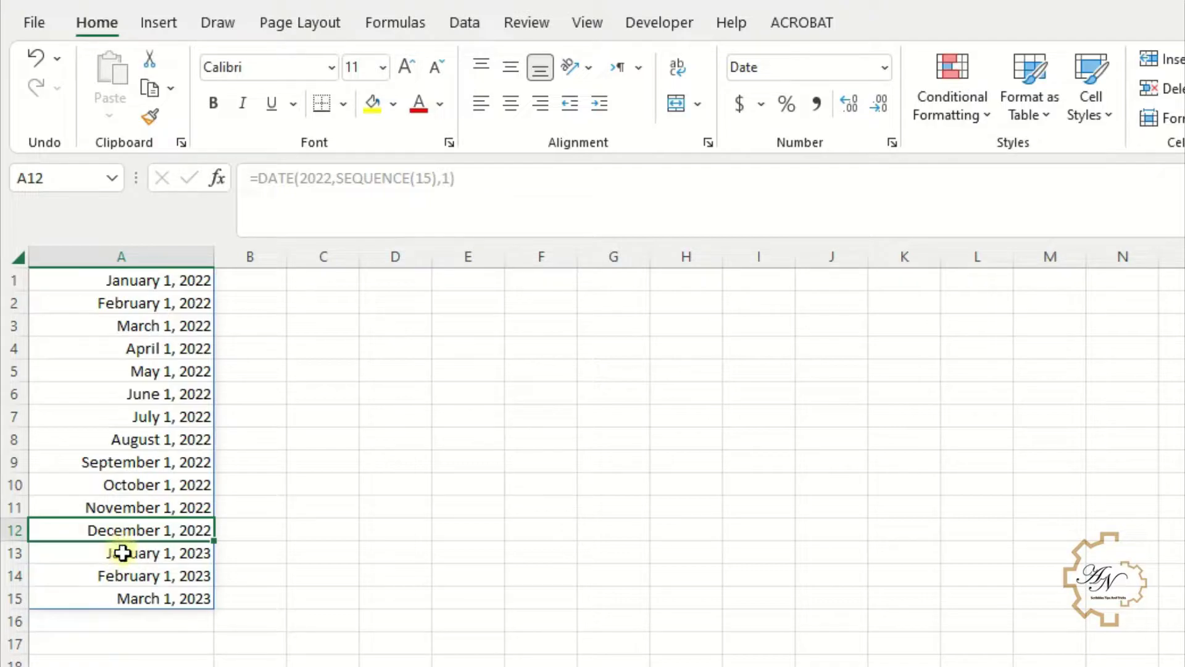
pyautogui.click(119, 552)
pyautogui.click(111, 574)
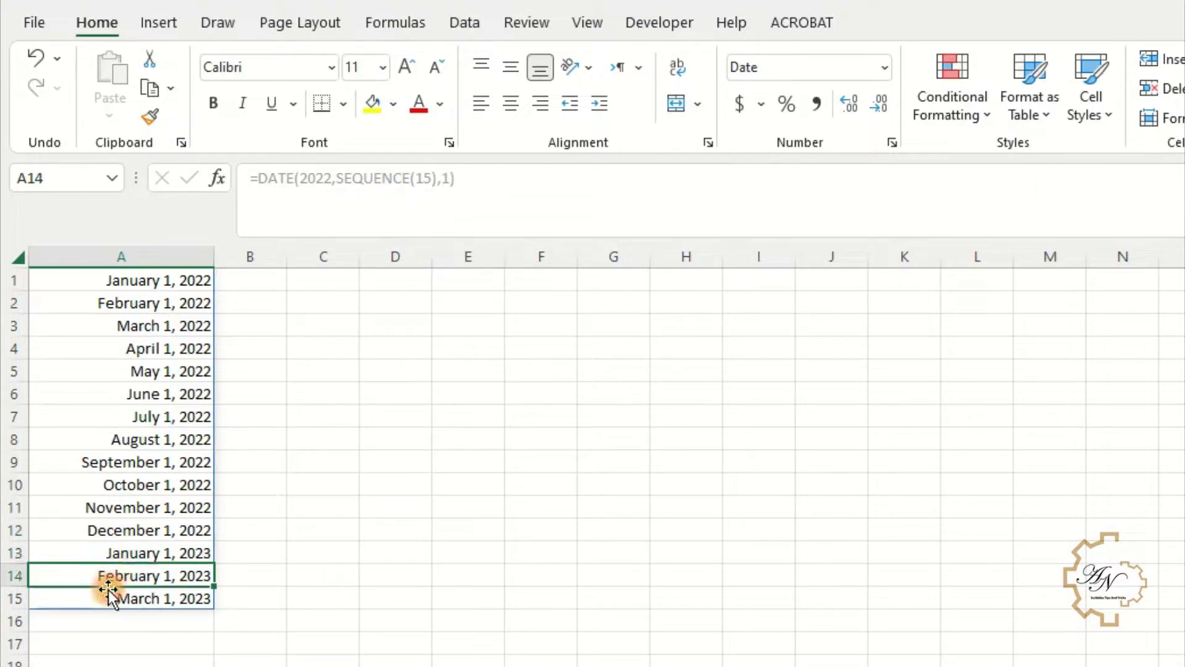
pyautogui.click(108, 596)
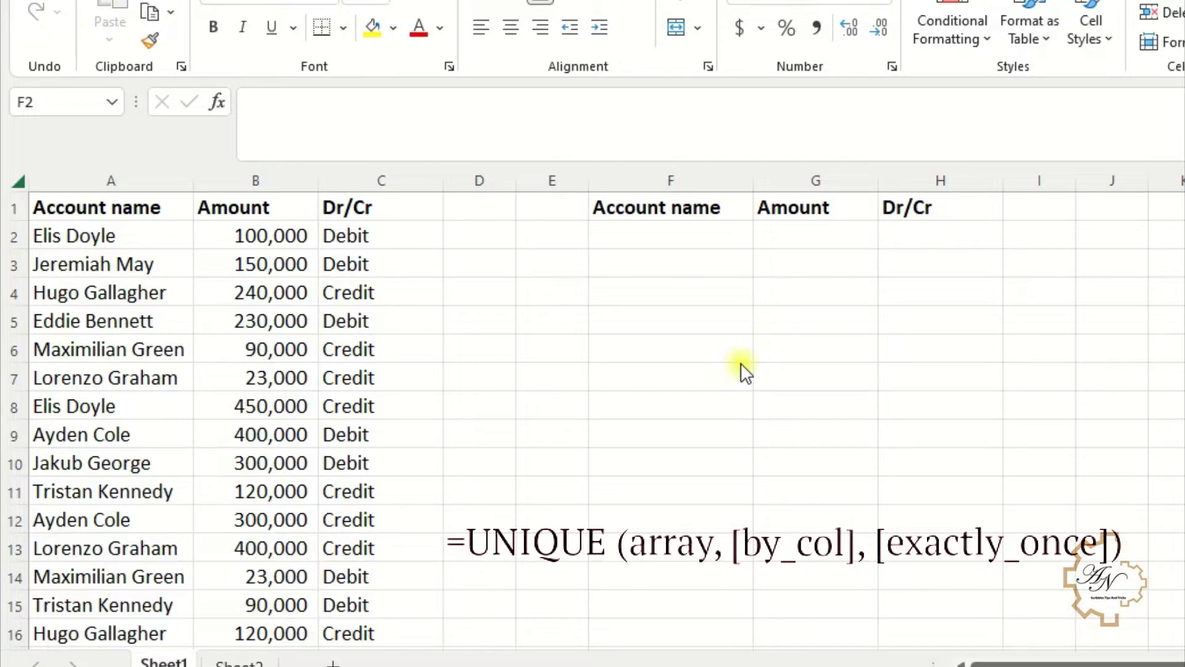
# - Enter =UNIQUE(A2:A21) in F2 to spill the nine distinct account names down F2:F10
pyautogui.click(684, 239)
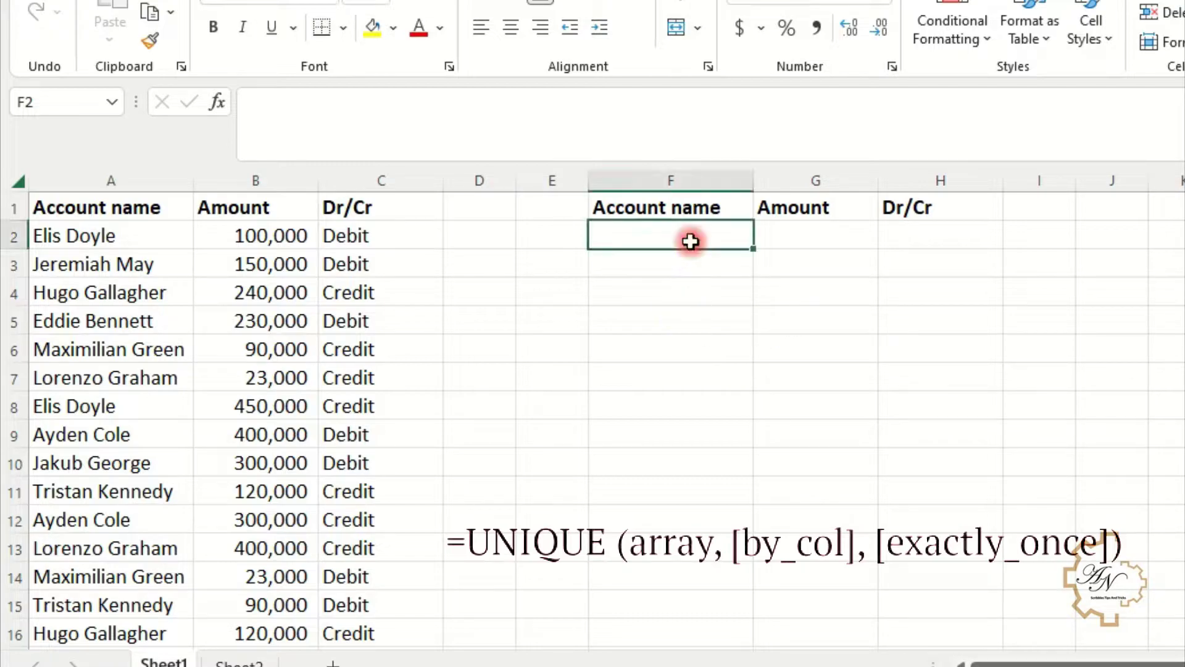
pyautogui.write('=')
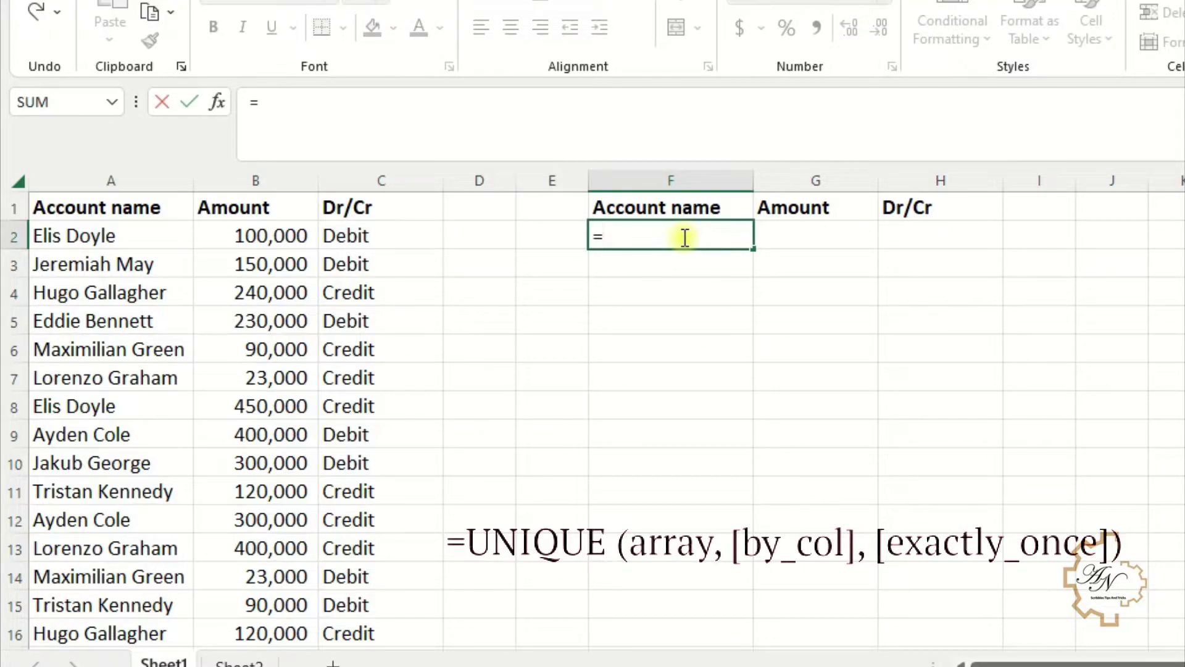
pyautogui.write('u')
pyautogui.click(642, 303)
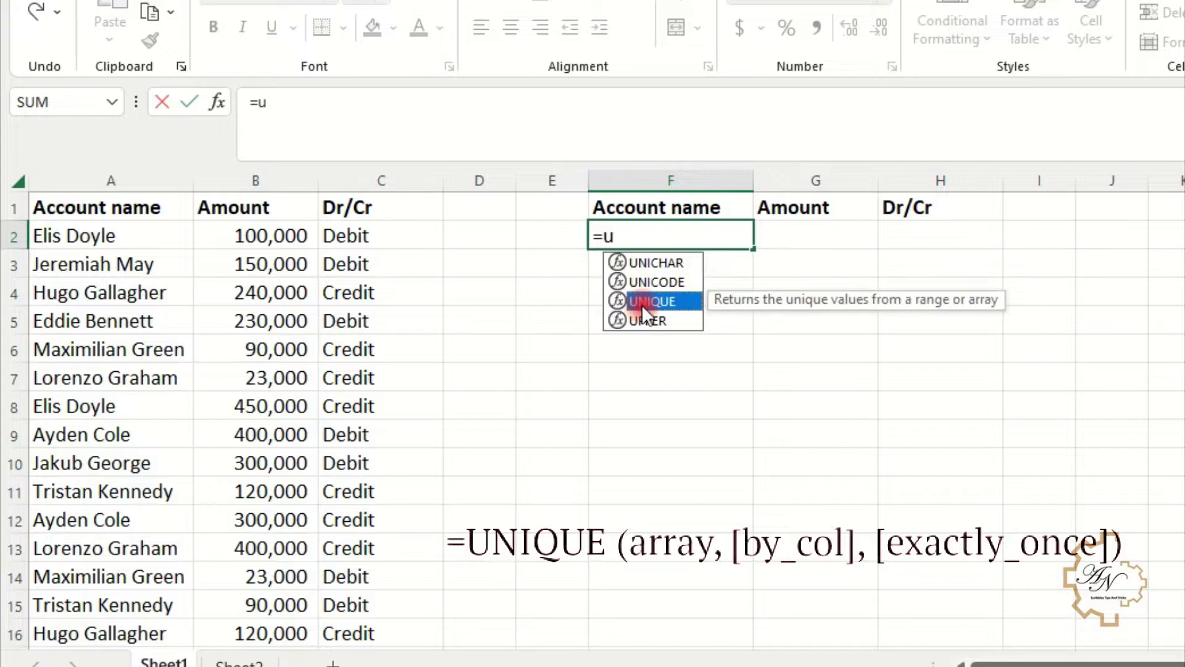
pyautogui.doubleClick(642, 303)
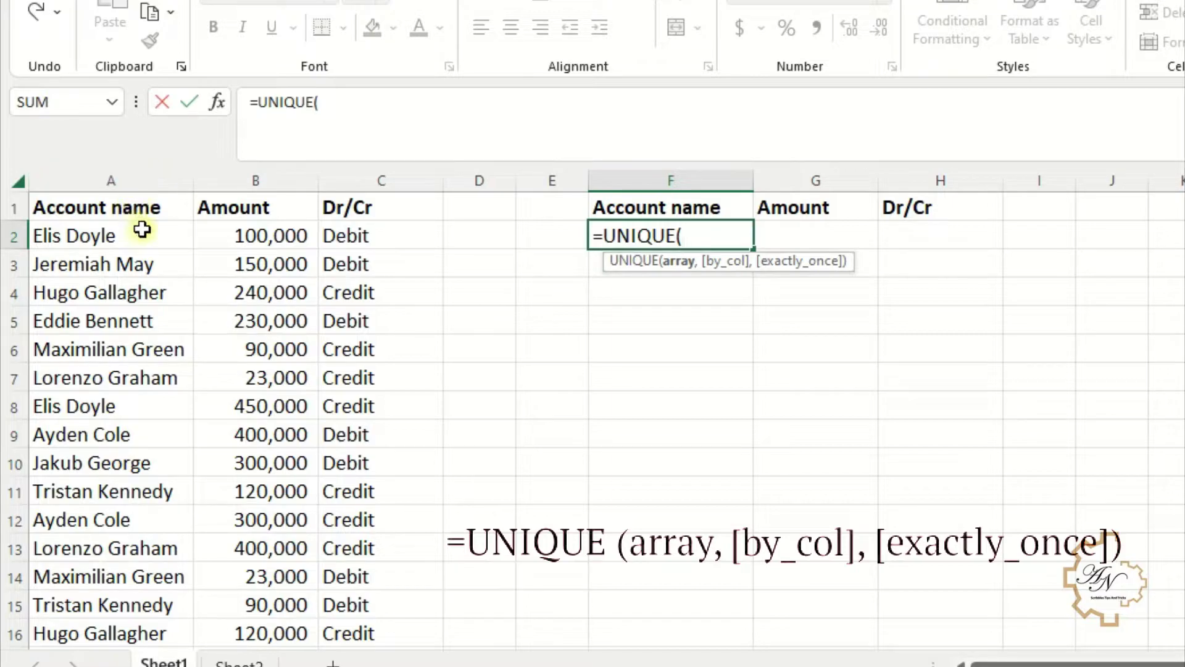
pyautogui.moveTo(142, 230); pyautogui.dragTo(113, 606)
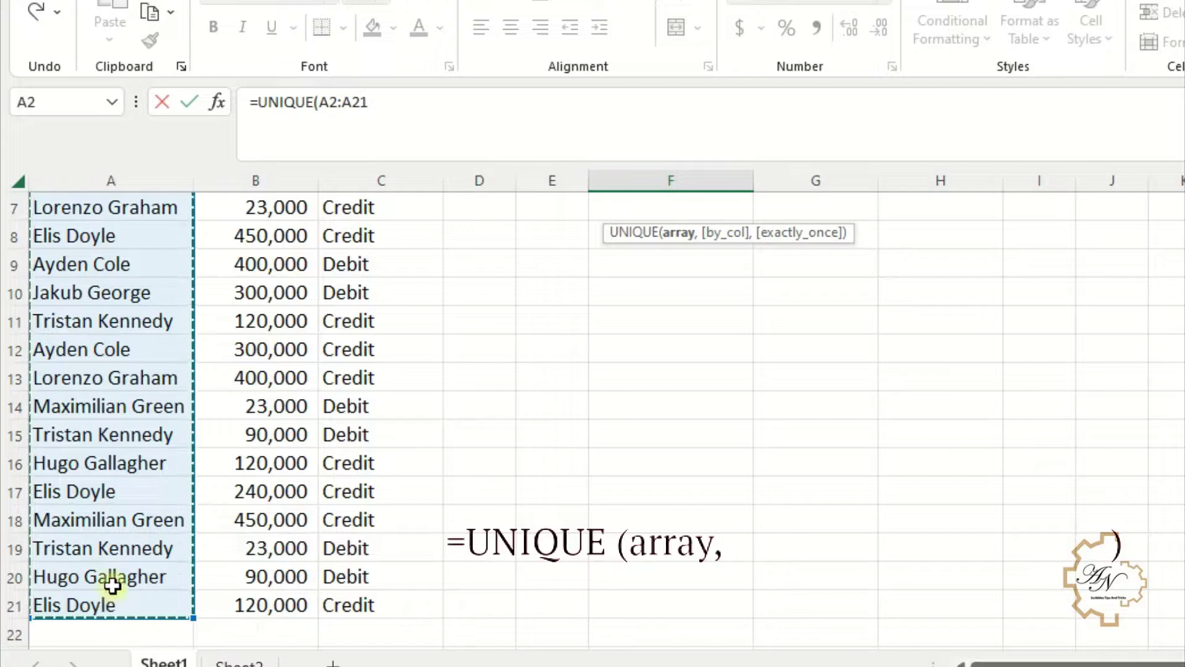
pyautogui.scroll(2, 164, 500)
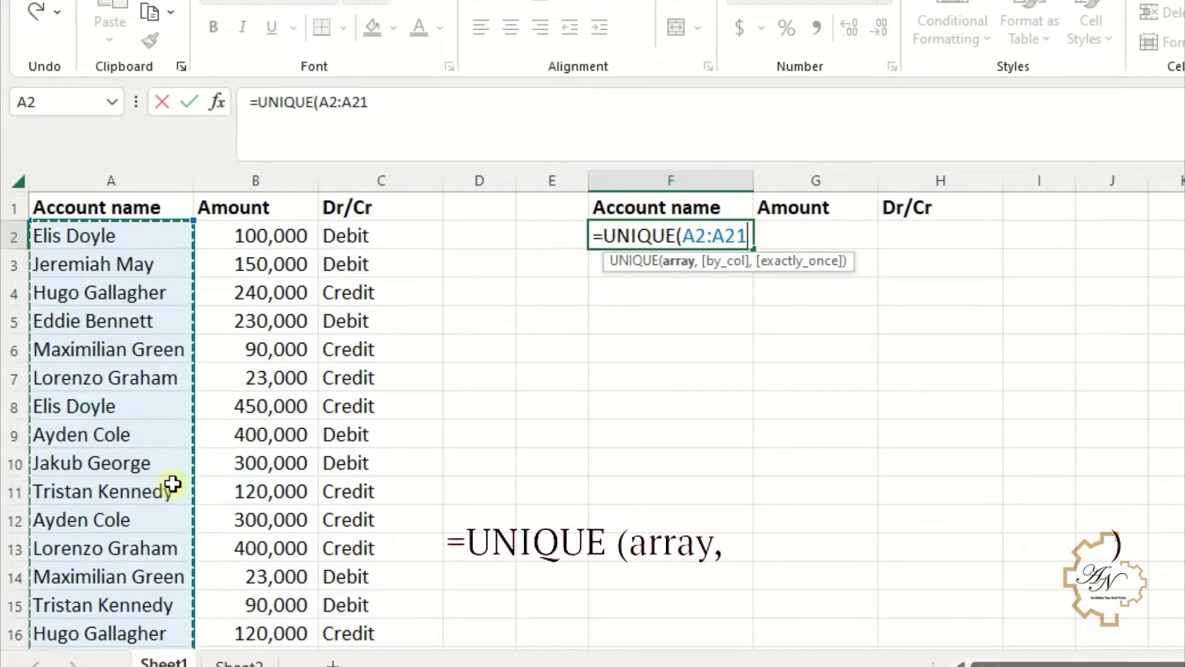
pyautogui.press('Return')
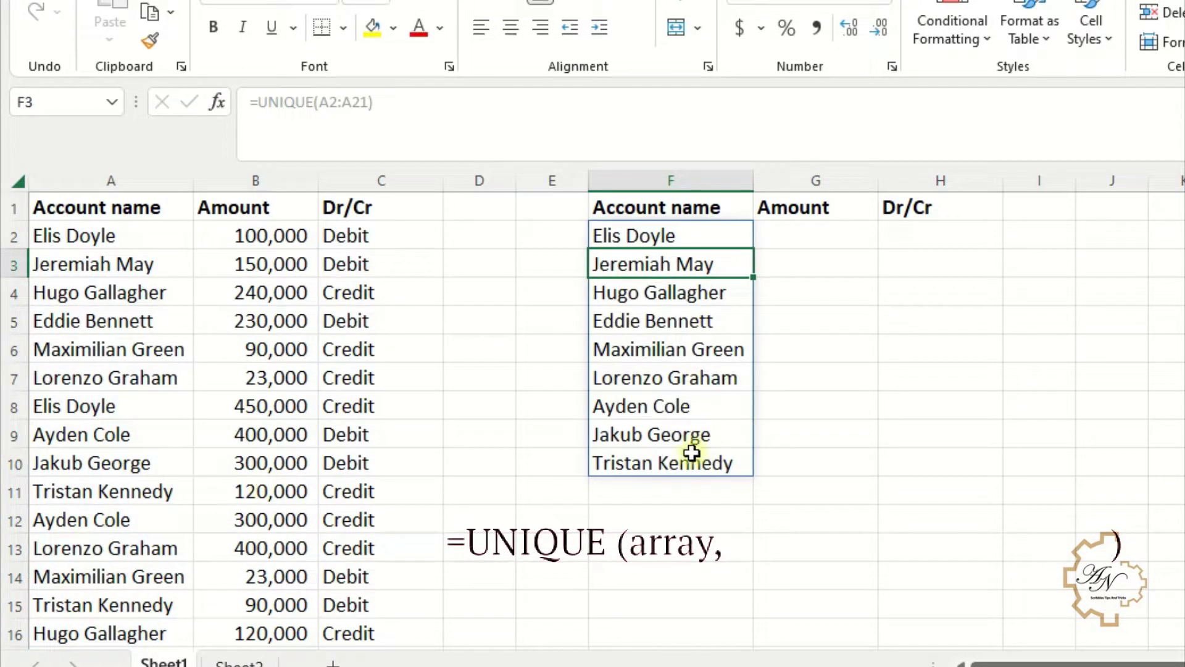
pyautogui.moveTo(688, 233); pyautogui.dragTo(675, 460)
pyautogui.click(111, 406)
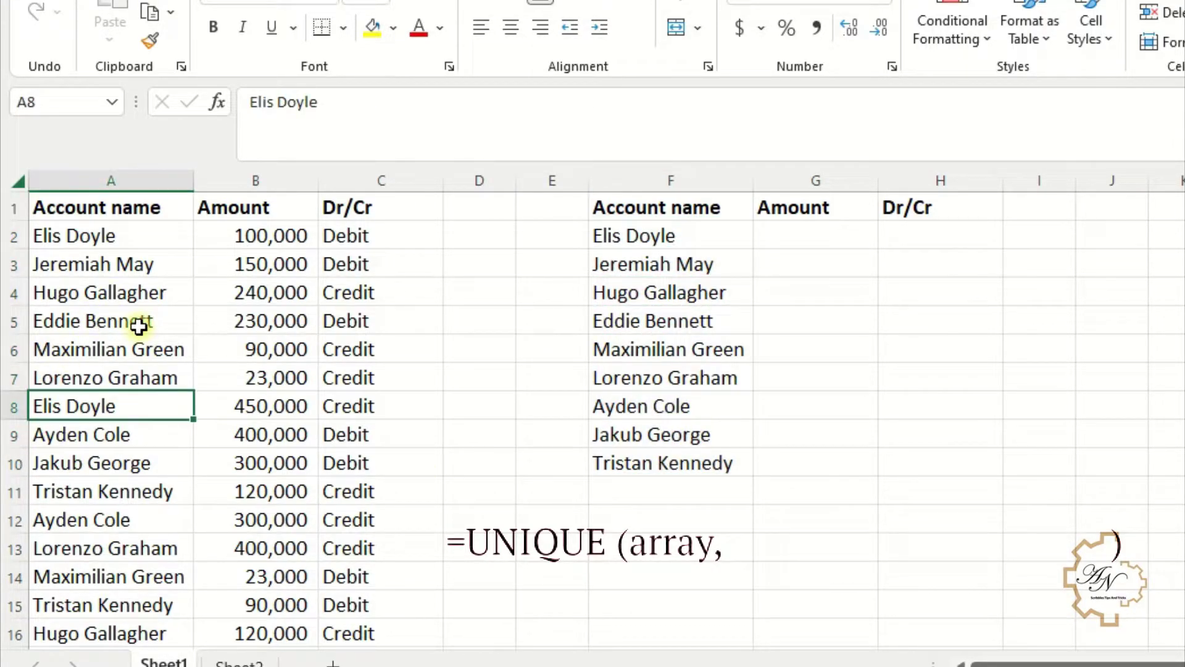
# - Apply a Duplicate Values conditional format to column A, highlighting repeated account names in light red
pyautogui.click(149, 263)
pyautogui.scroll(-1, 117, 321)
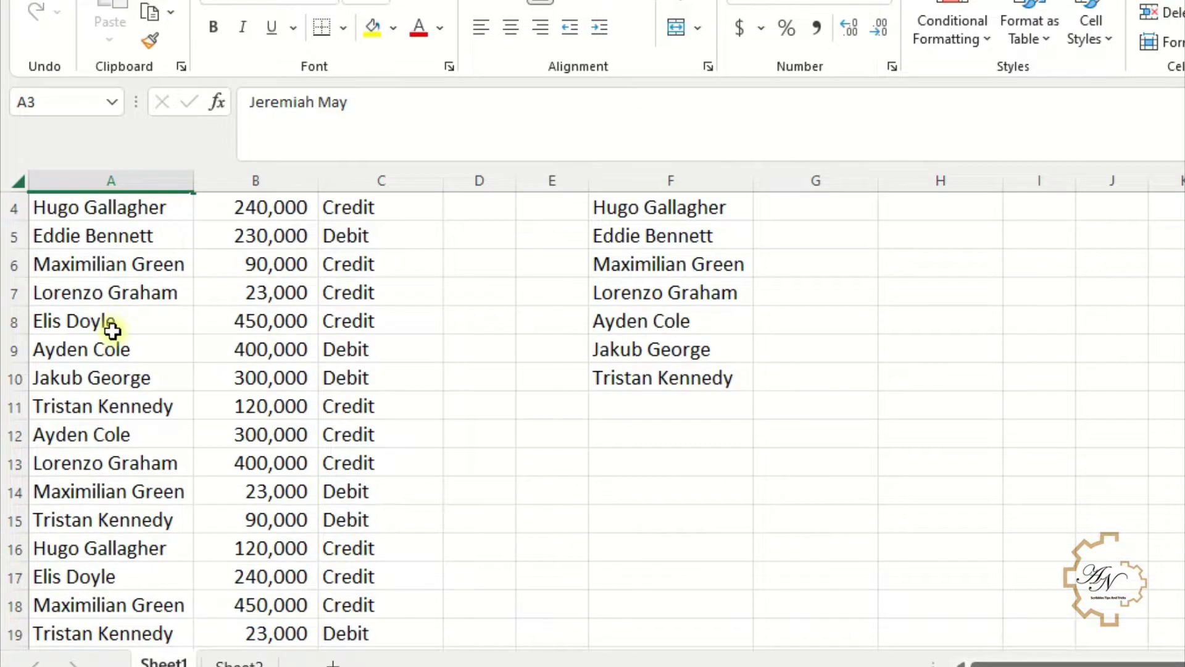
pyautogui.scroll(1, 124, 278)
pyautogui.click(134, 184)
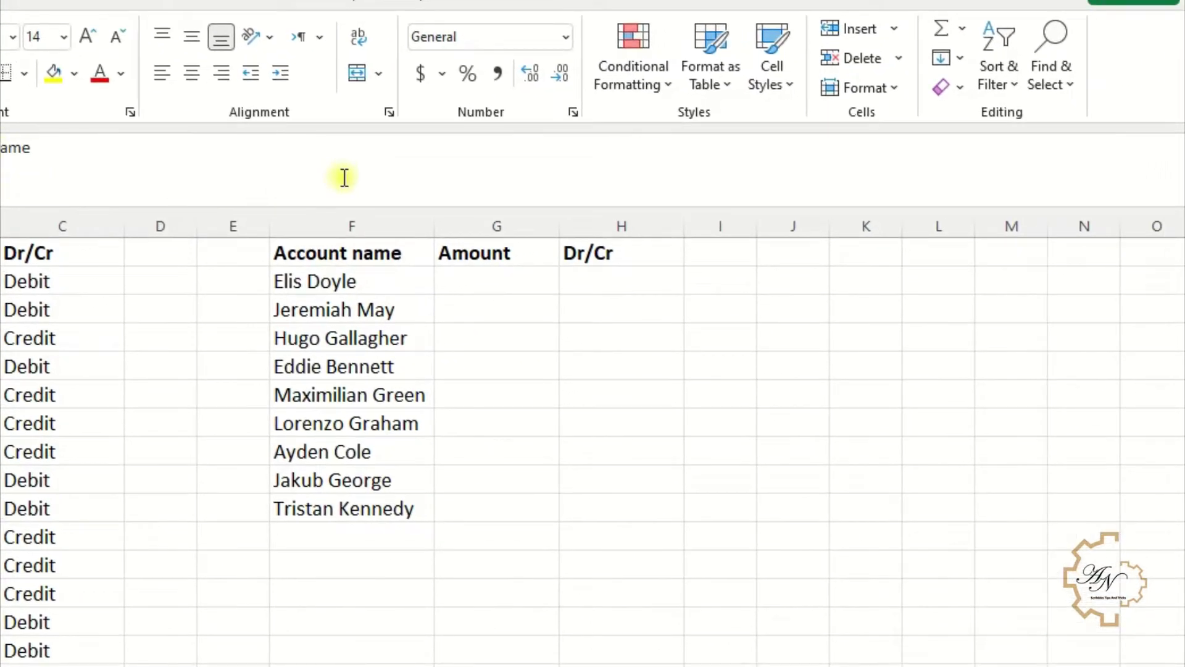
pyautogui.click(662, 83)
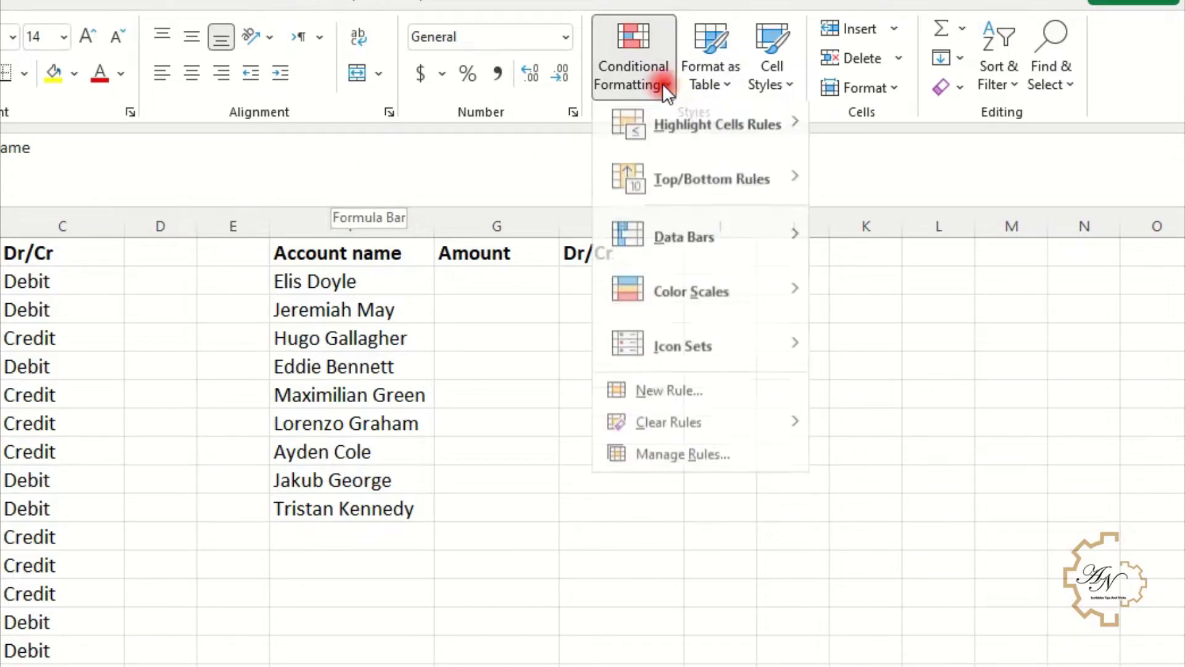
pyautogui.moveTo(663, 133)
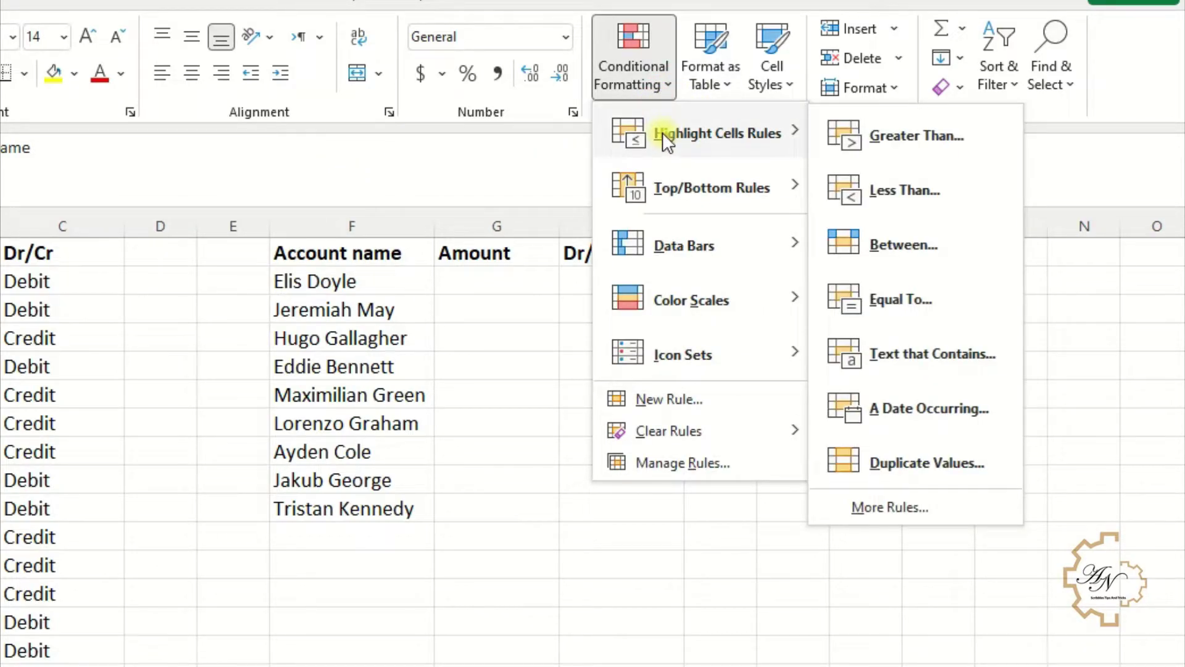
pyautogui.click(923, 463)
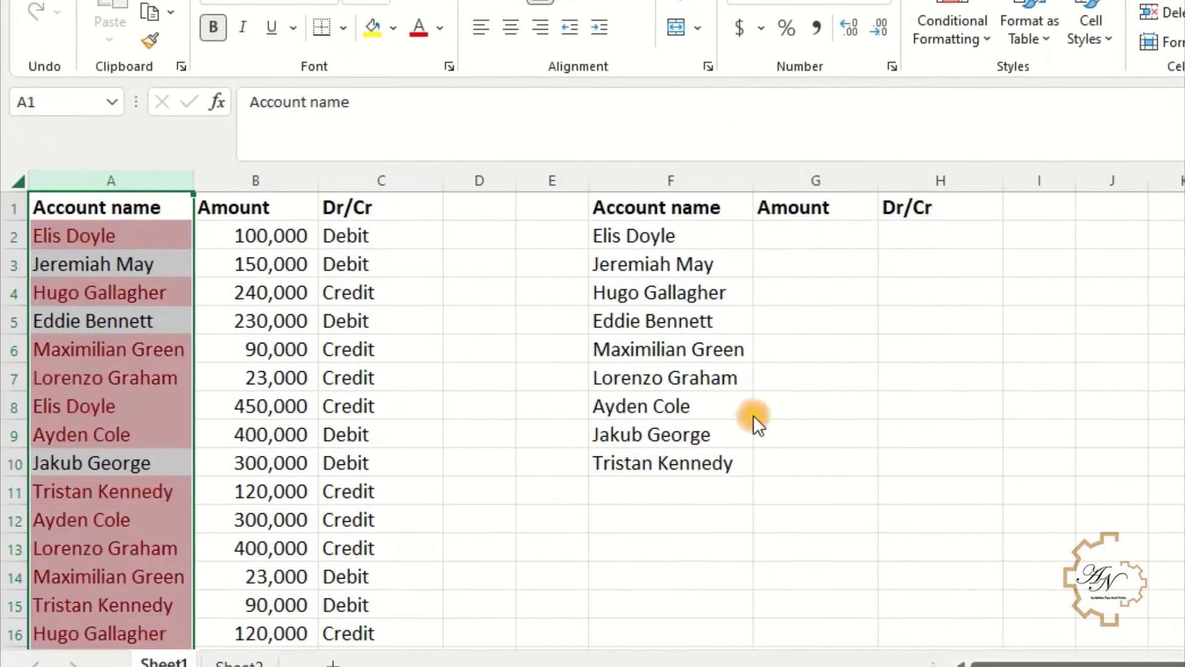
pyautogui.click(432, 392)
pyautogui.click(84, 366)
pyautogui.click(114, 265)
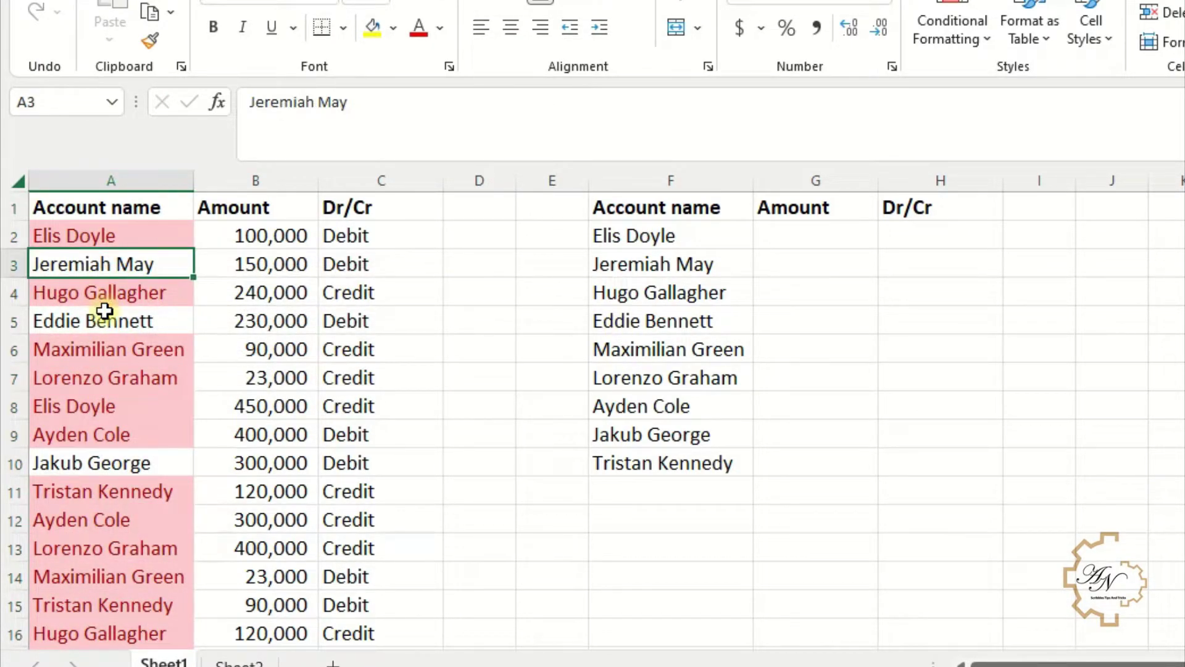
pyautogui.scroll(-1, 105, 310)
pyautogui.scroll(1, 106, 309)
# - Edit F2 to =UNIQUE(A2:A21,FALSE,TRUE), listing only names that appear exactly once
pyautogui.click(686, 260)
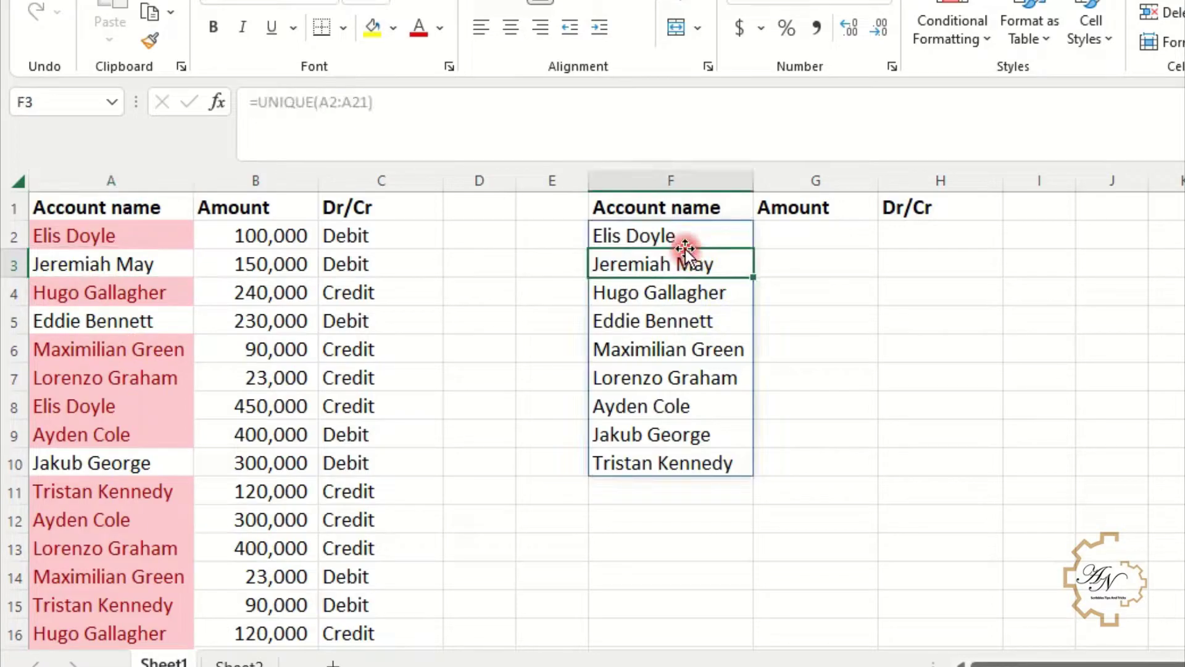
pyautogui.click(684, 235)
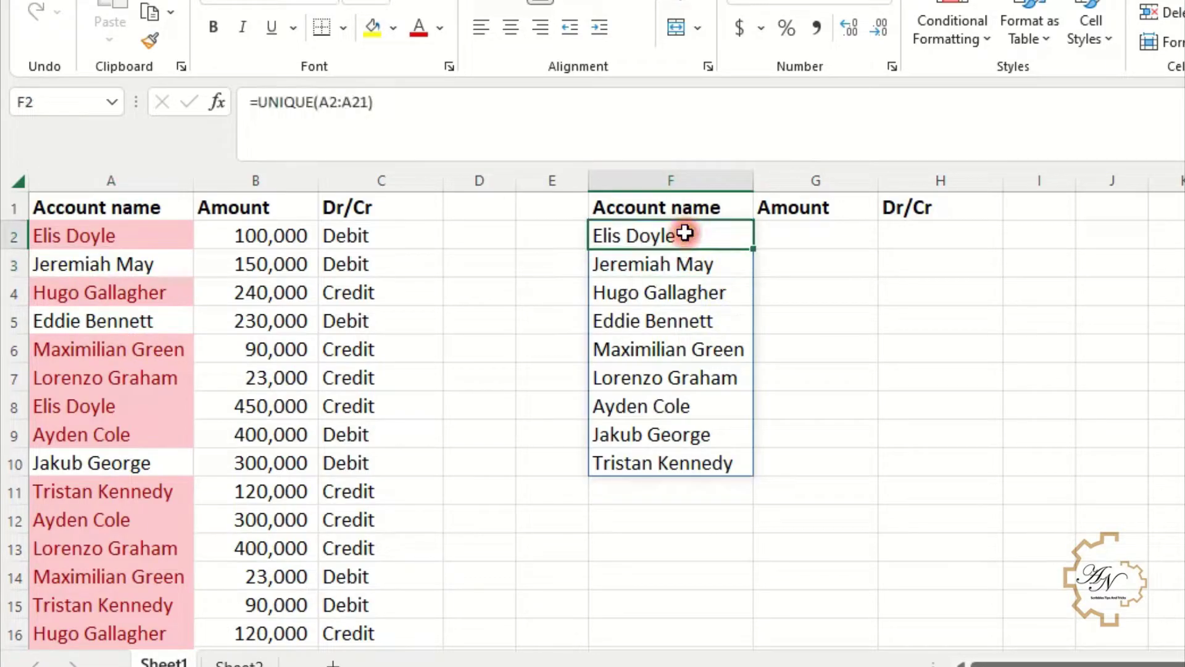
pyautogui.click(395, 117)
pyautogui.press('BackSpace')
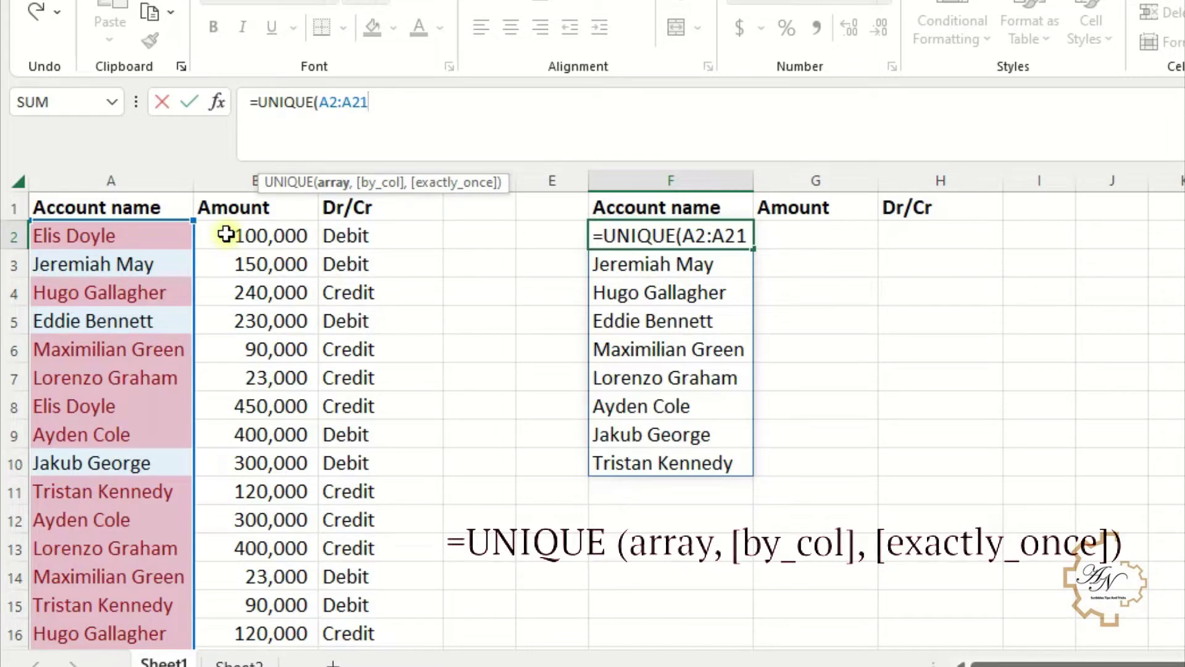
pyautogui.write(',')
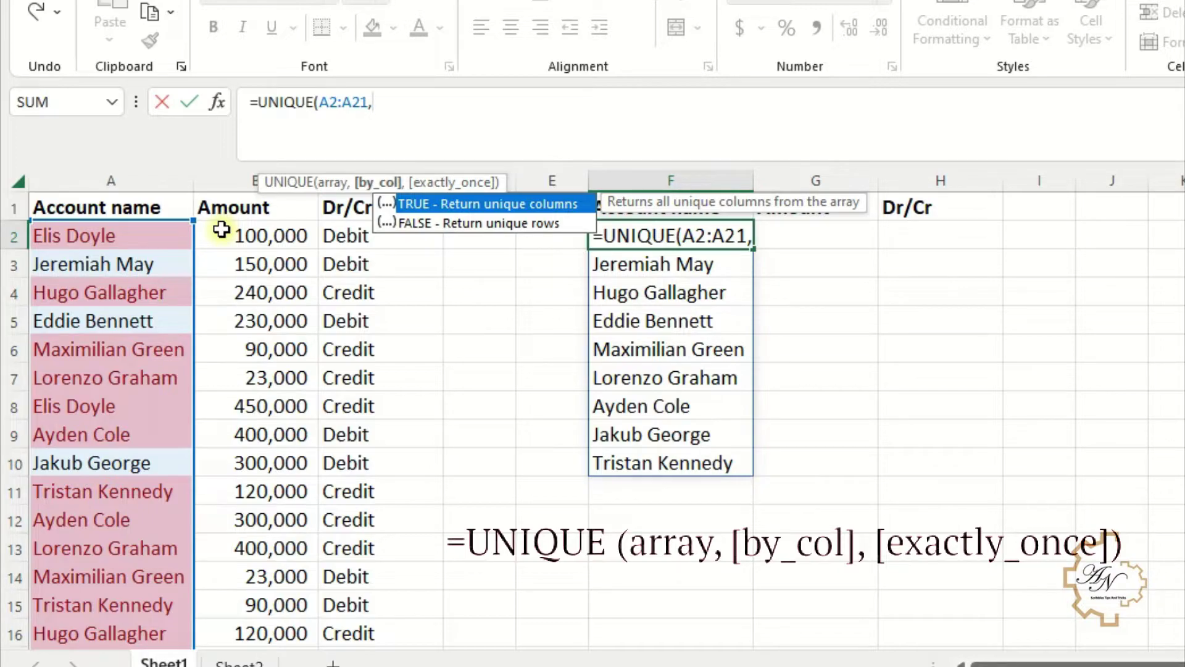
pyautogui.doubleClick(455, 224)
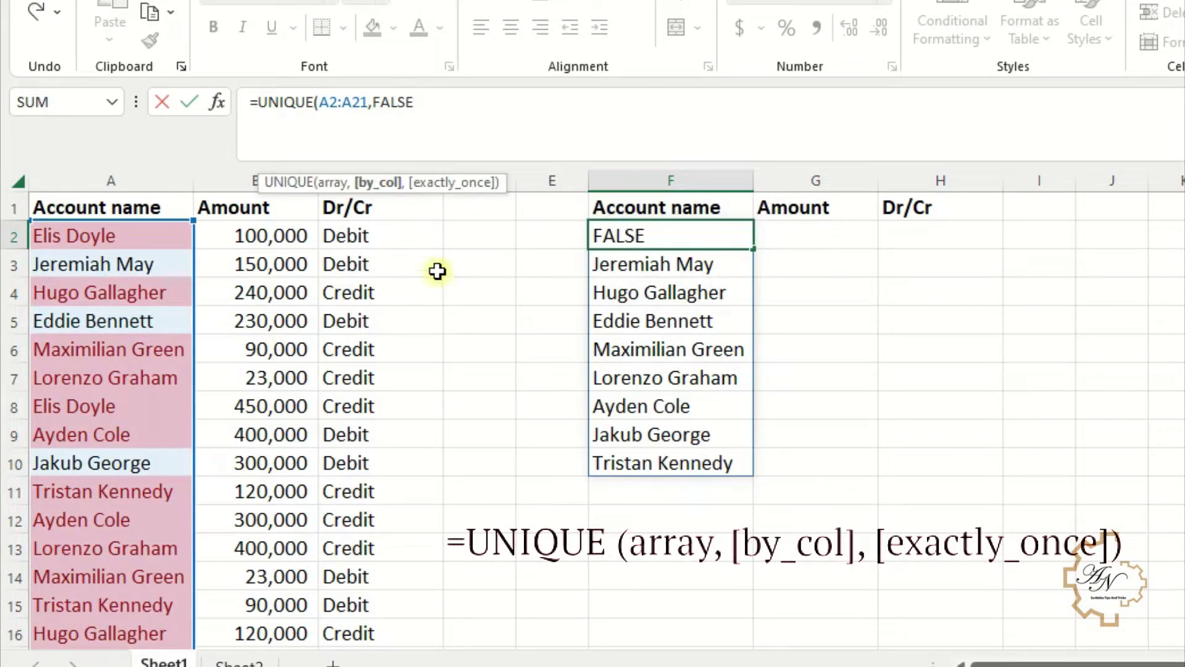
pyautogui.write(',')
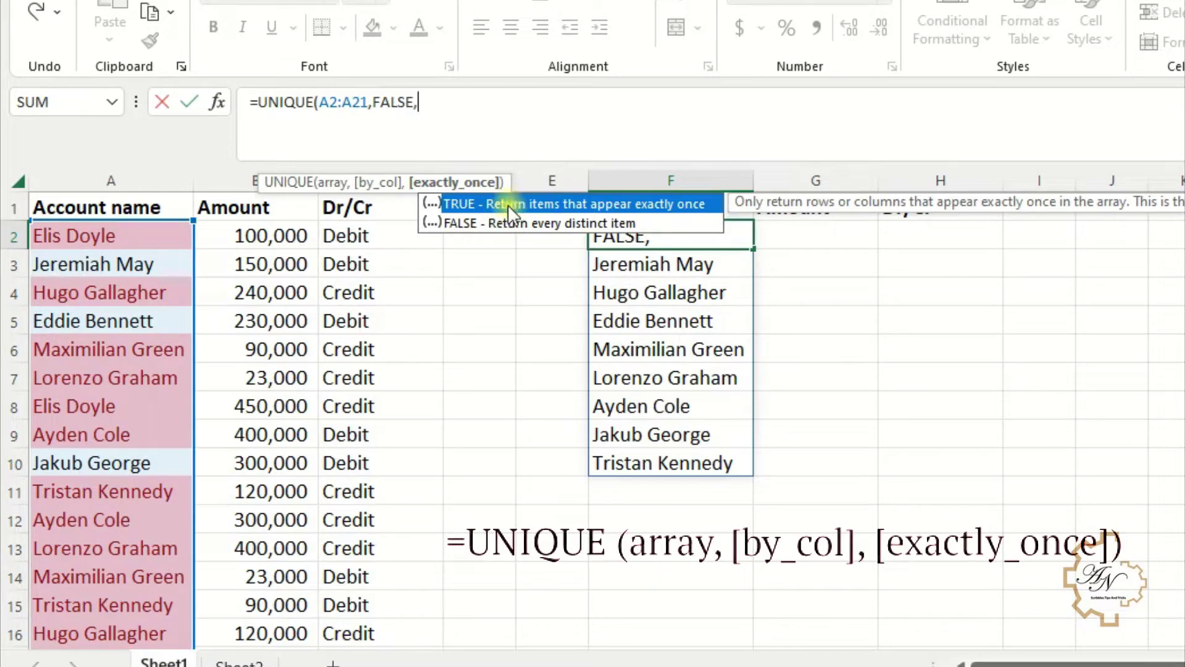
pyautogui.write('tr')
pyautogui.doubleClick(499, 204)
pyautogui.press('Return')
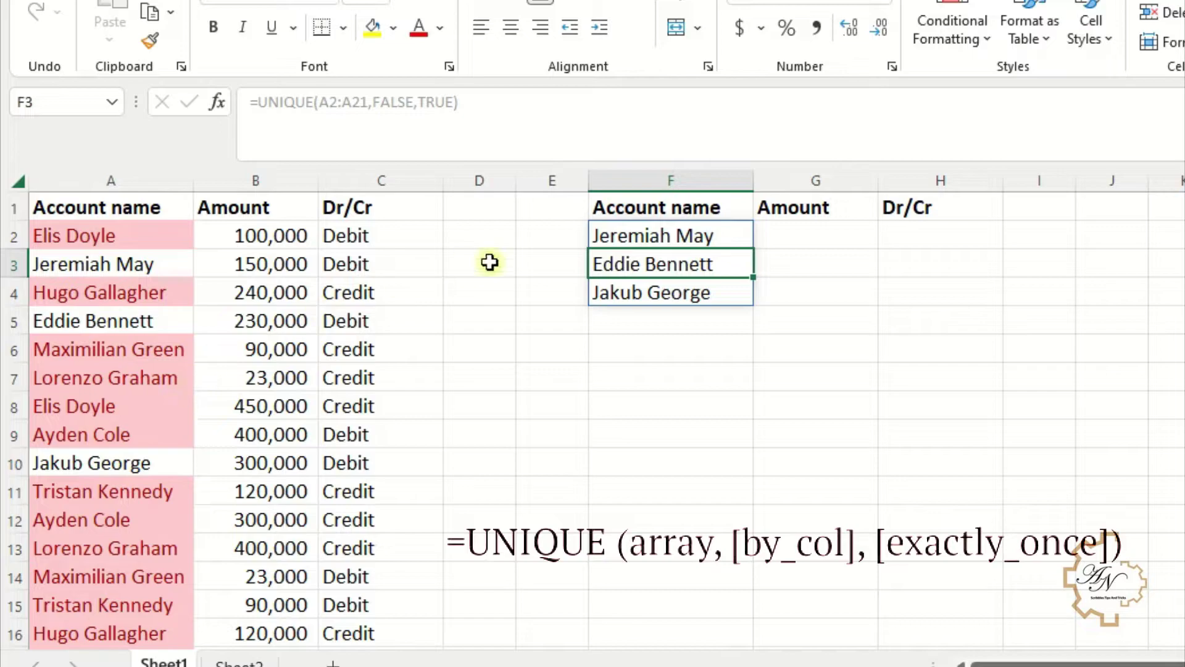
# - Switch the exactly_once argument to FALSE so F2 lists all distinct names again
pyautogui.doubleClick(622, 234)
pyautogui.click(494, 112)
pyautogui.press('BackSpace')
pyautogui.press('BackSpace')
pyautogui.press('BackSpace')
pyautogui.press('BackSpace')
pyautogui.press('BackSpace')
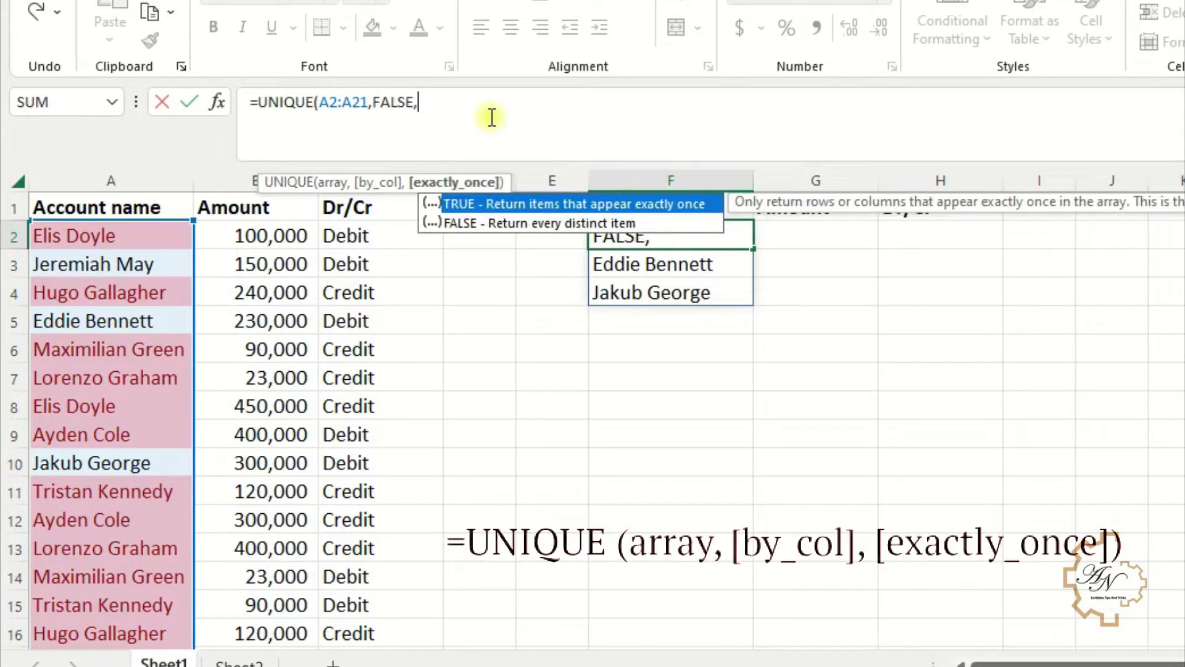
pyautogui.write('f')
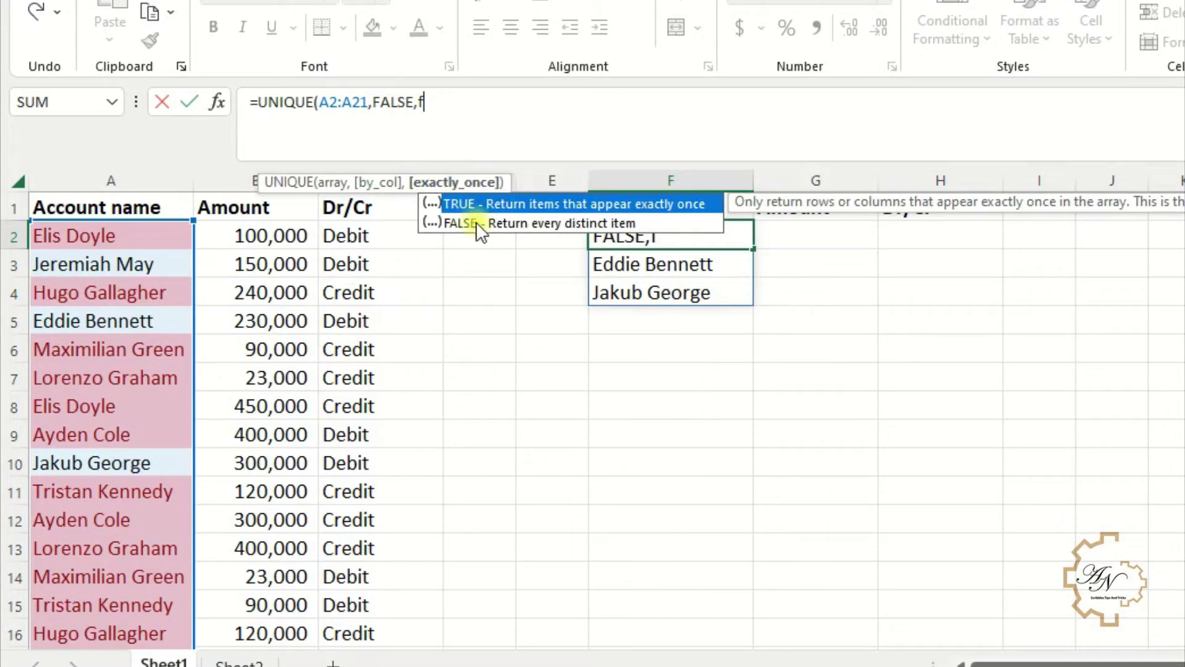
pyautogui.doubleClick(476, 222)
pyautogui.press('Return')
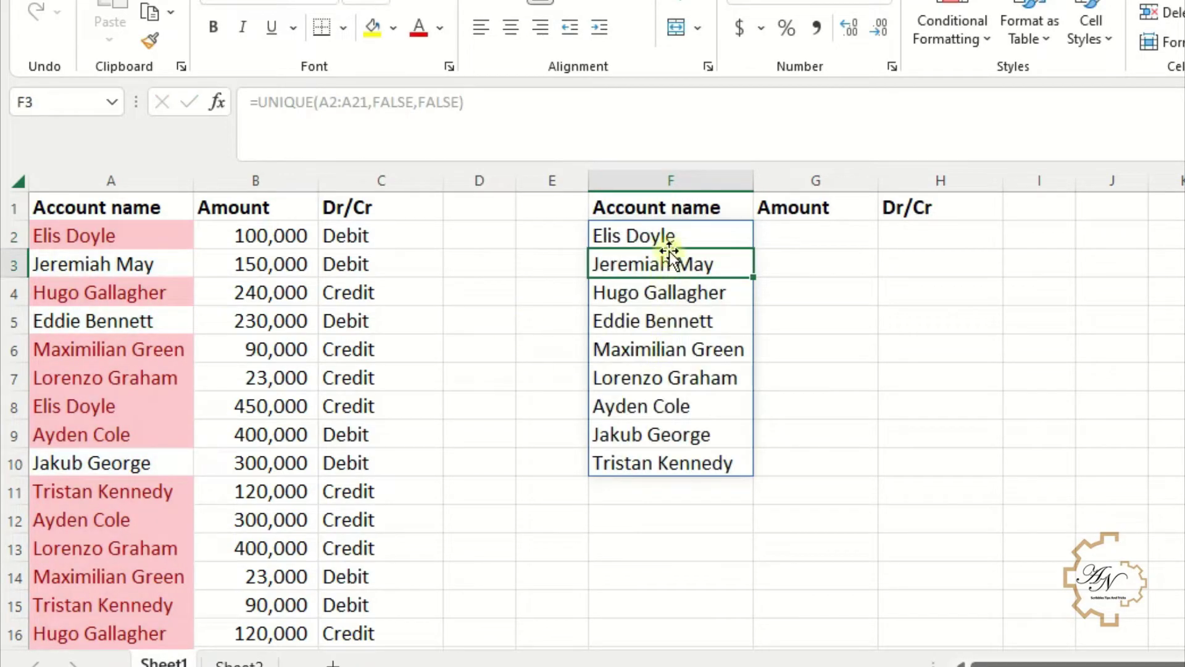
pyautogui.click(667, 235)
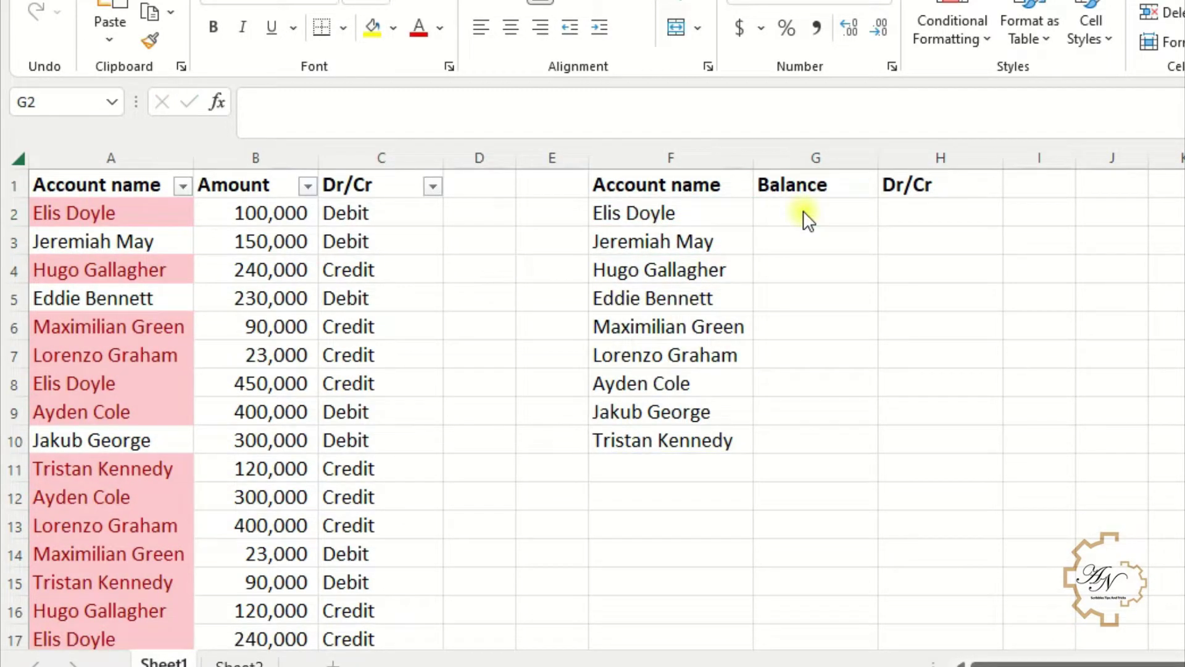
pyautogui.click(805, 217)
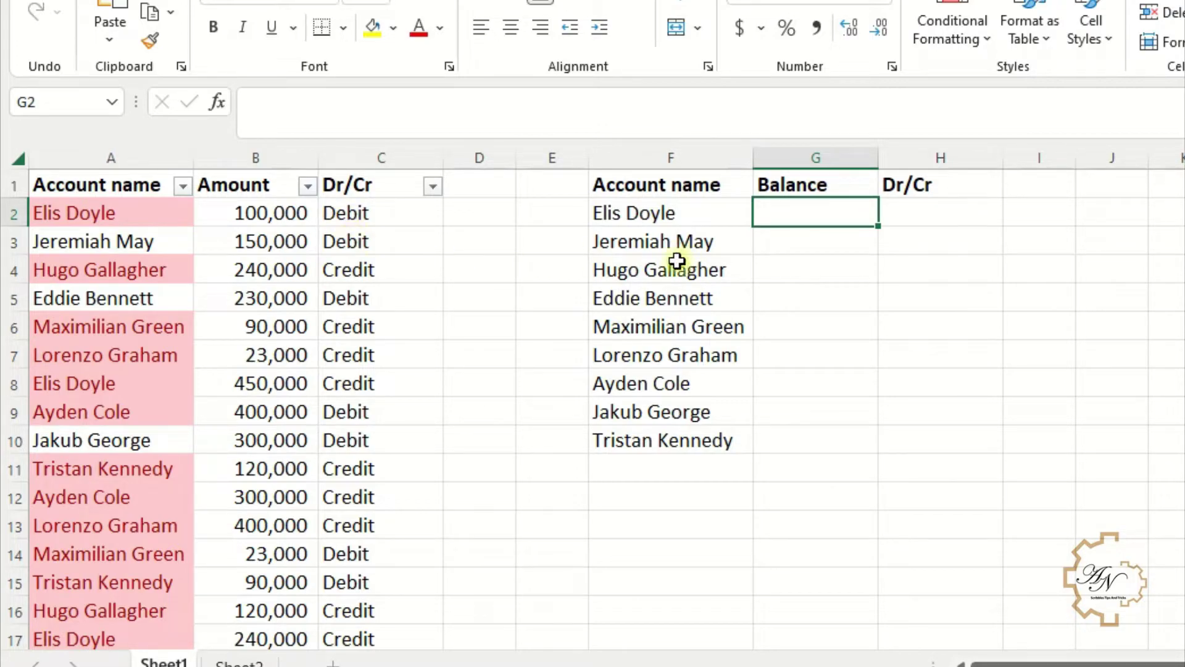
# - Enter =SUMIFS(B:B,A:A,F2,C:C,"Debit") in G2 to total the first account's debit amounts
pyautogui.write('=')
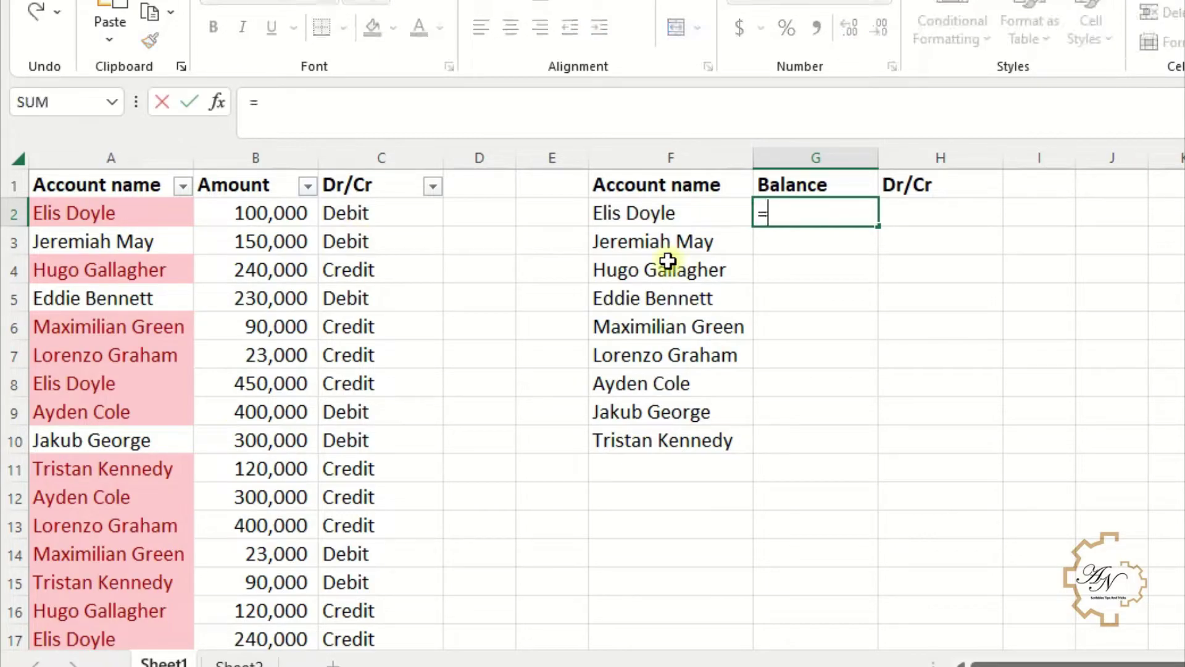
pyautogui.write('sumi')
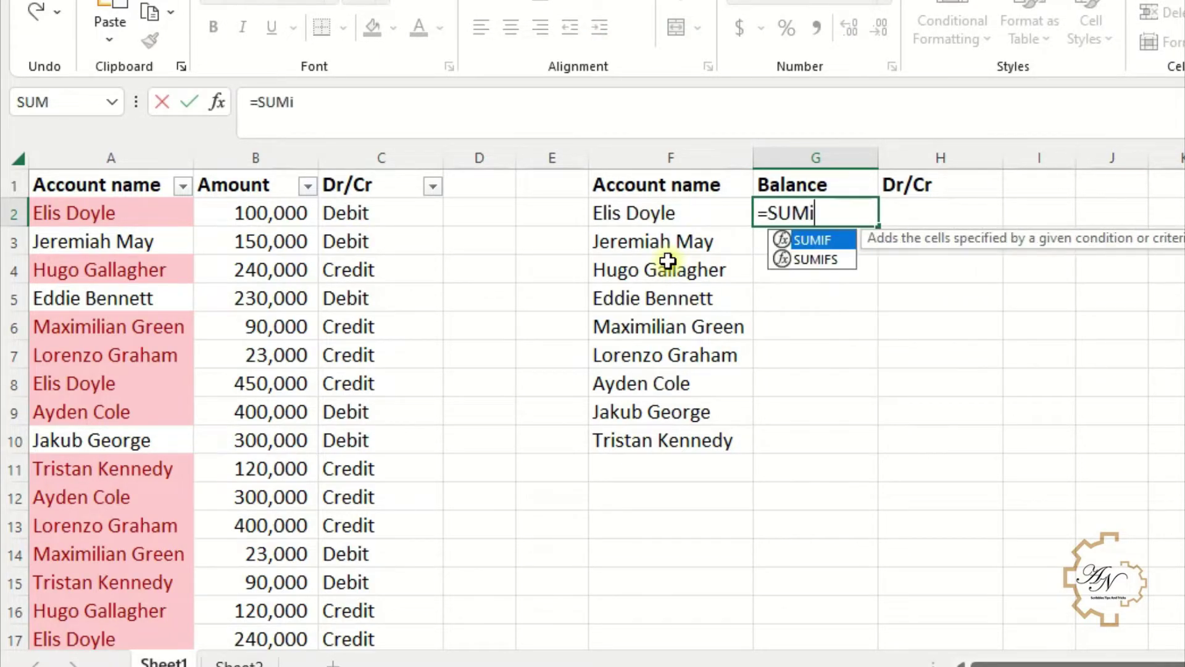
pyautogui.doubleClick(813, 259)
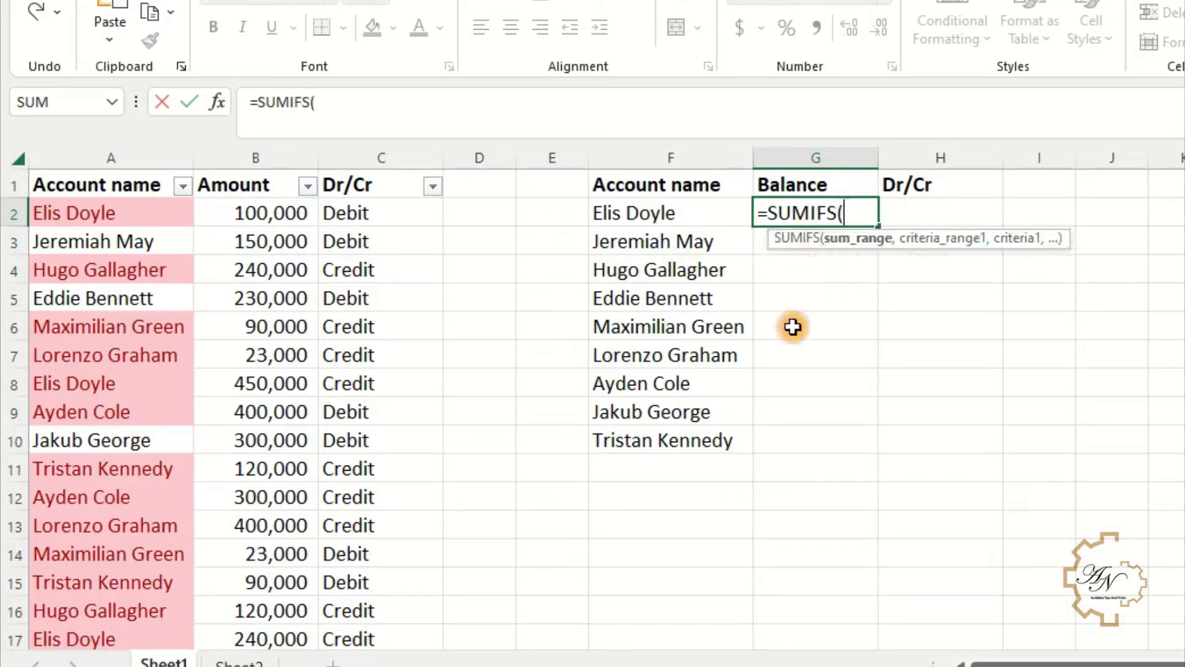
pyautogui.click(297, 161)
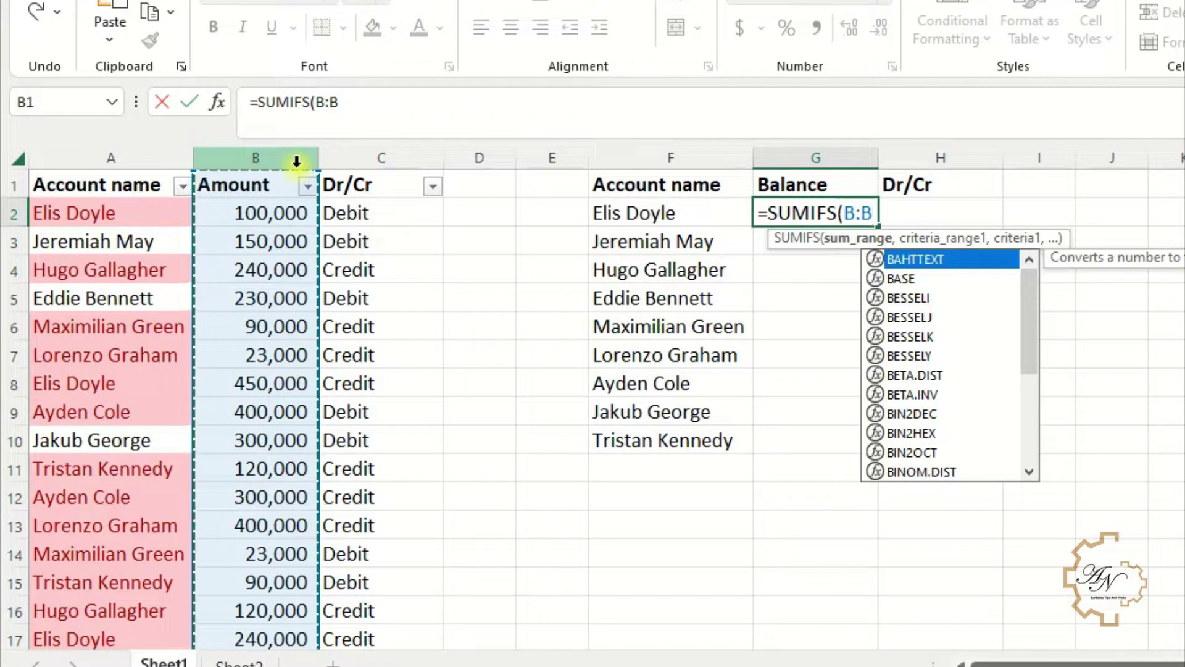
pyautogui.write(',')
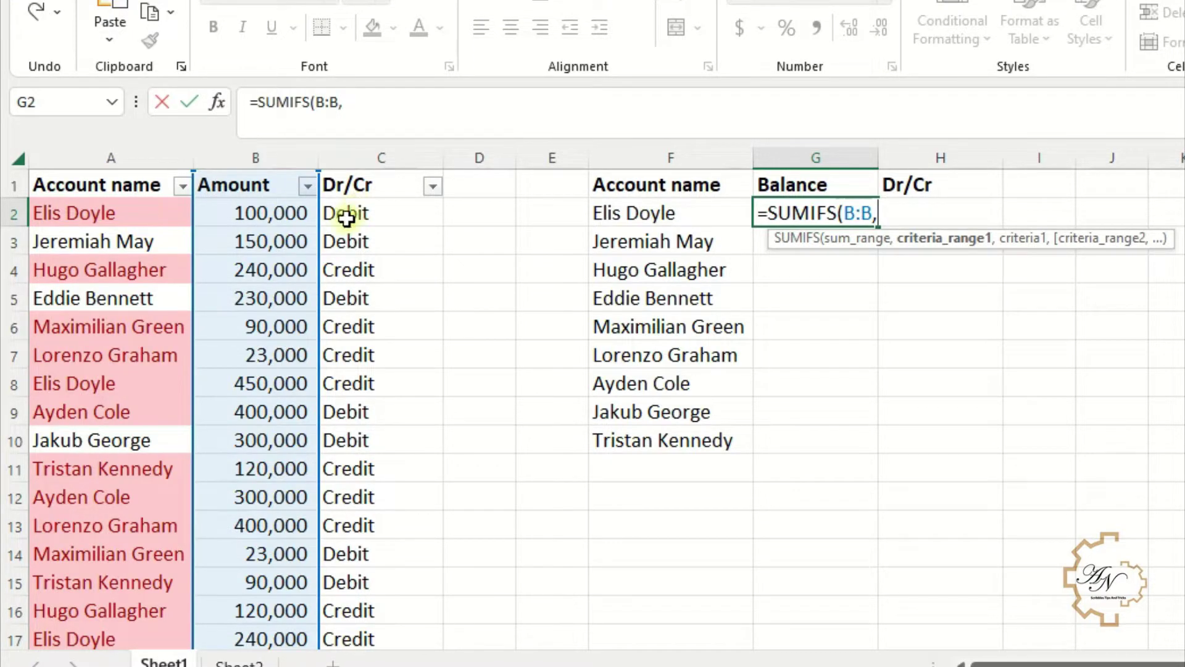
pyautogui.click(126, 157)
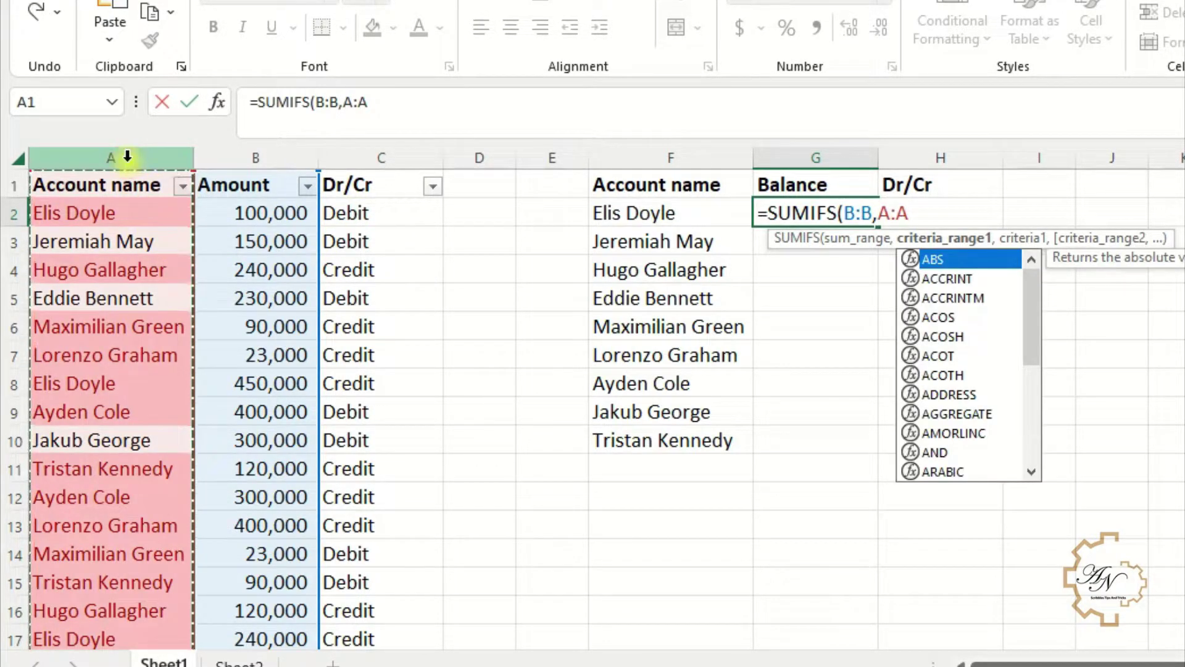
pyautogui.write(',')
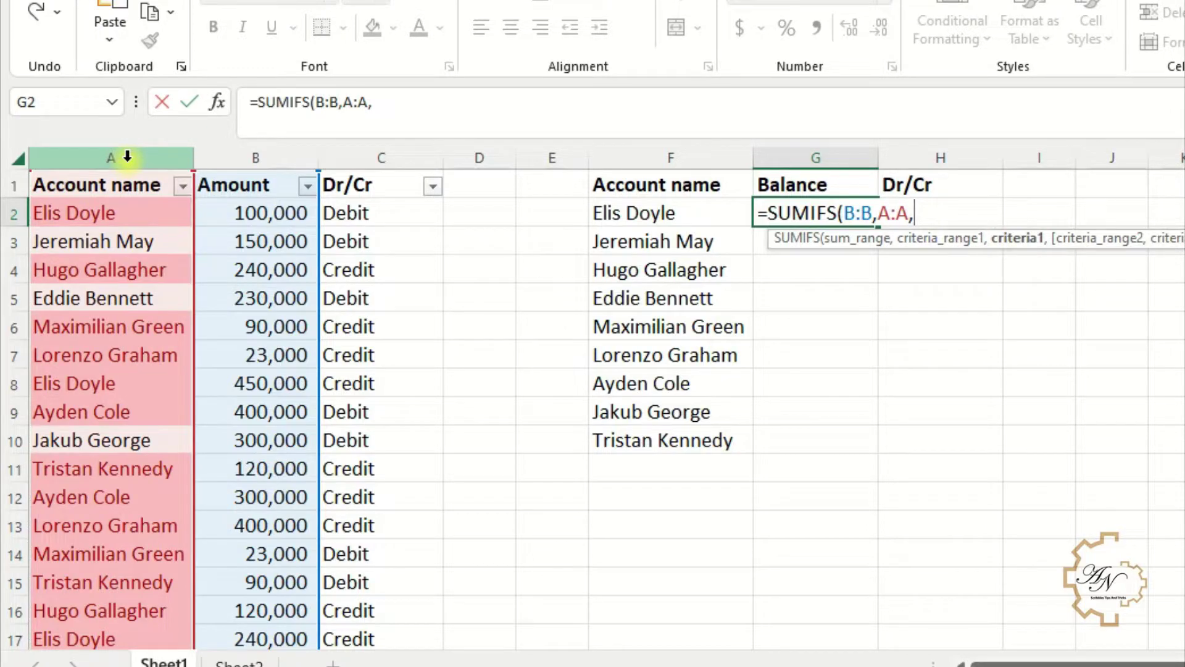
pyautogui.click(626, 208)
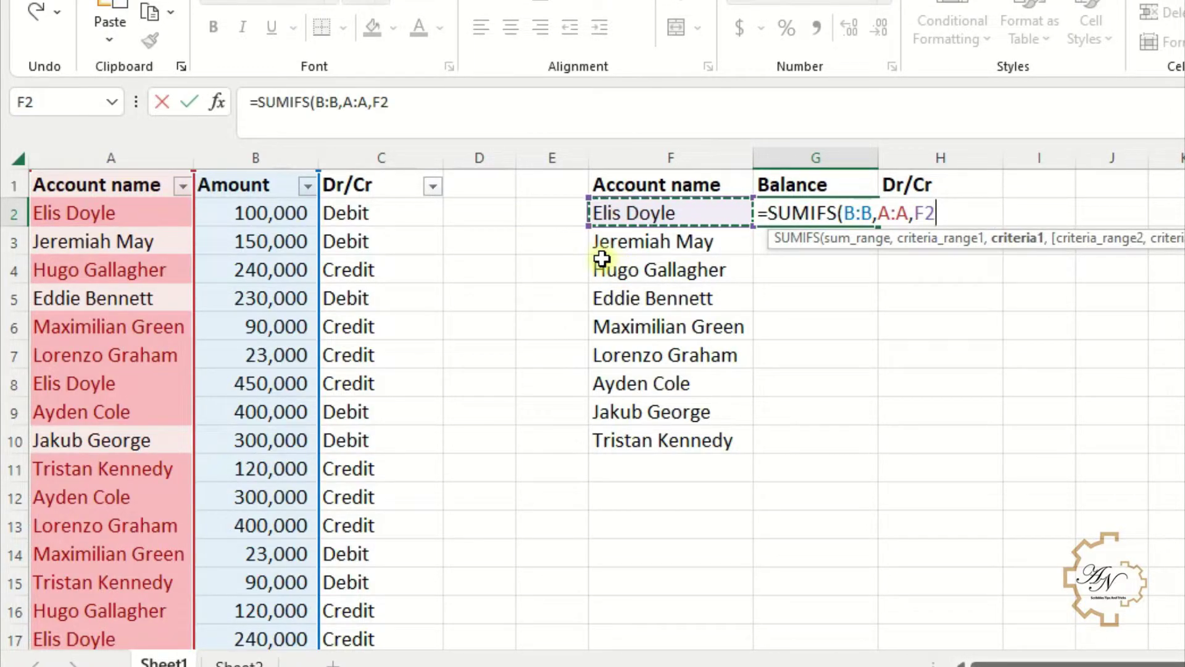
pyautogui.write(',')
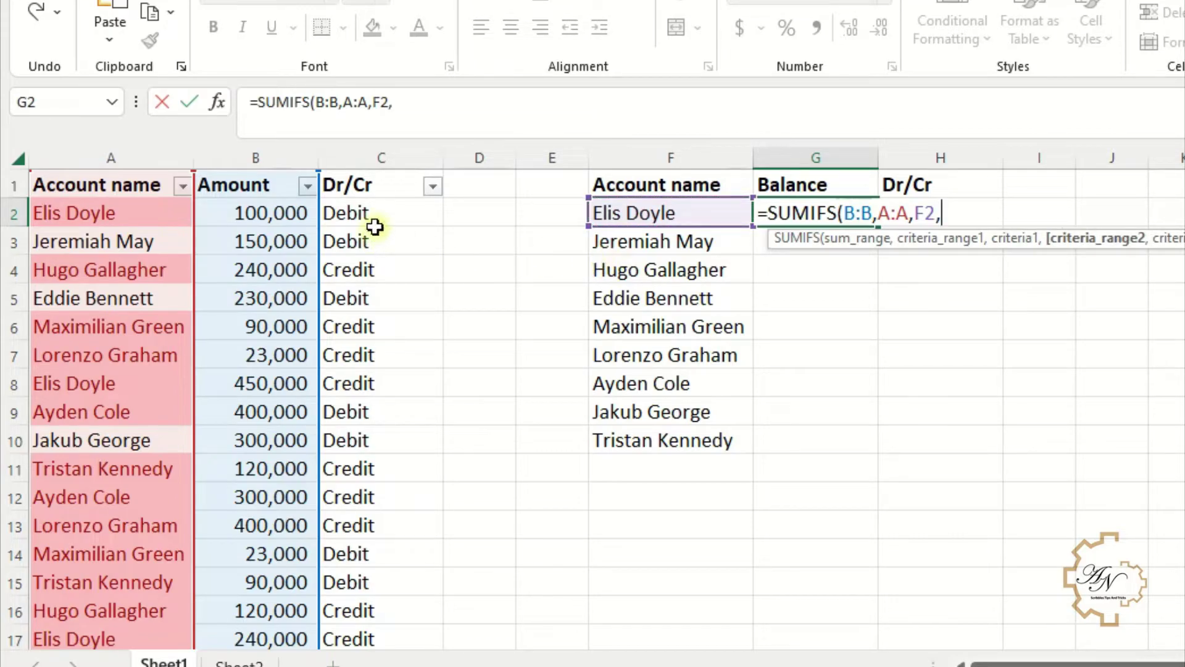
pyautogui.click(390, 158)
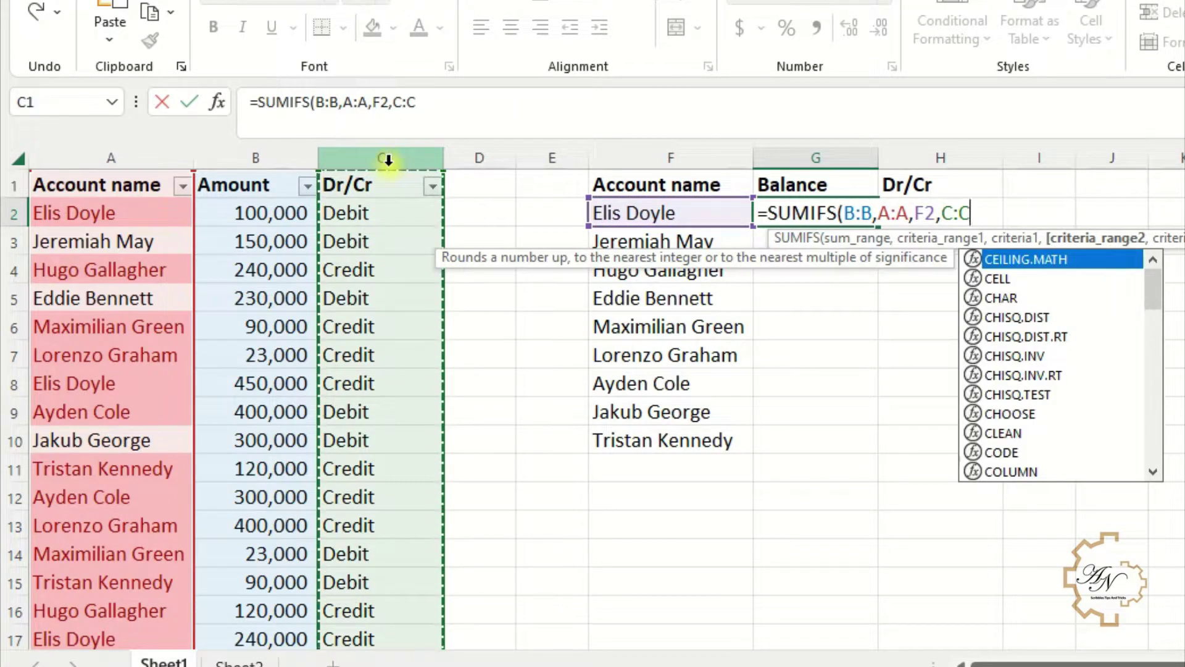
pyautogui.write(',"D')
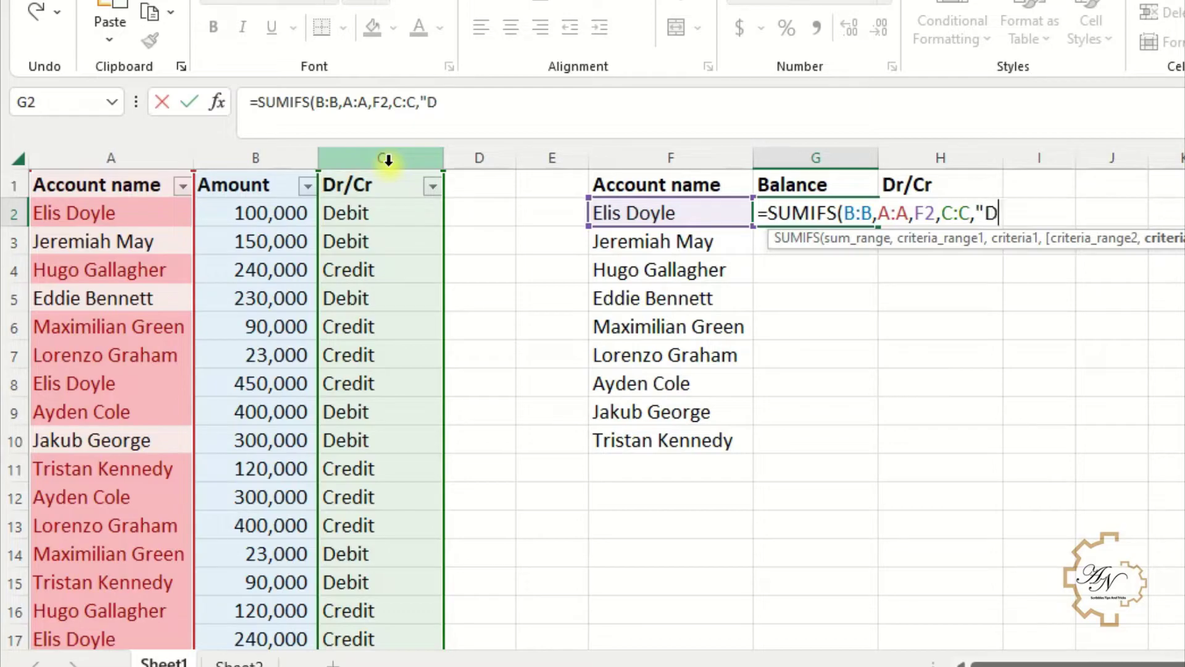
pyautogui.write('ebit')
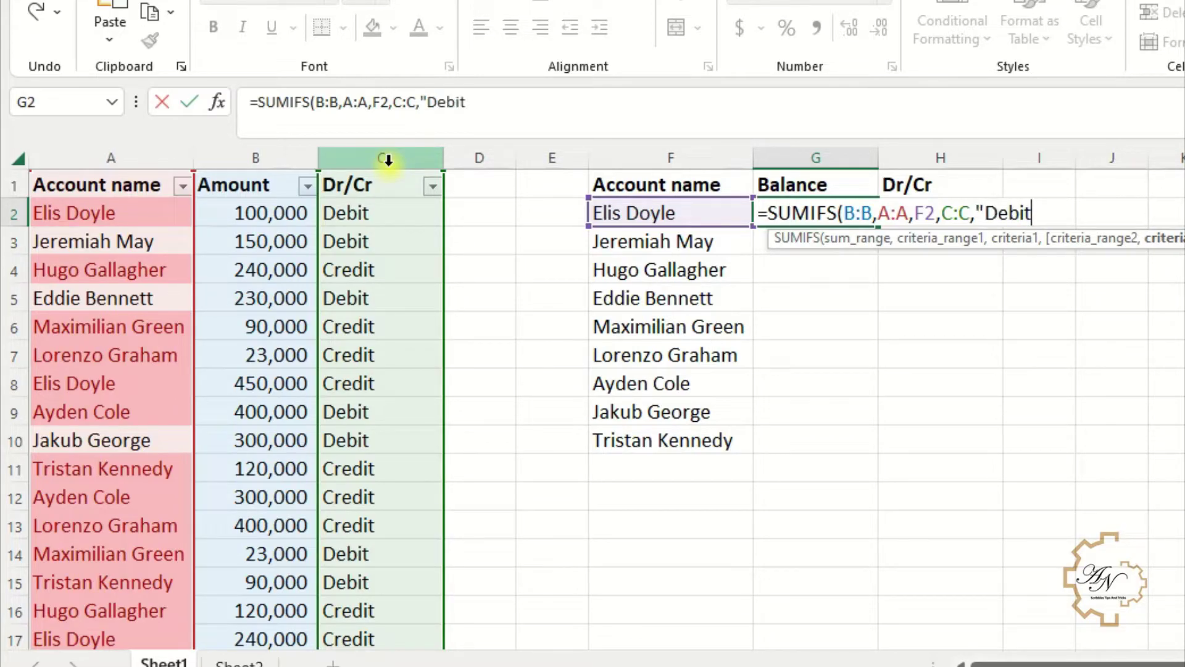
pyautogui.write('"')
pyautogui.press('Return')
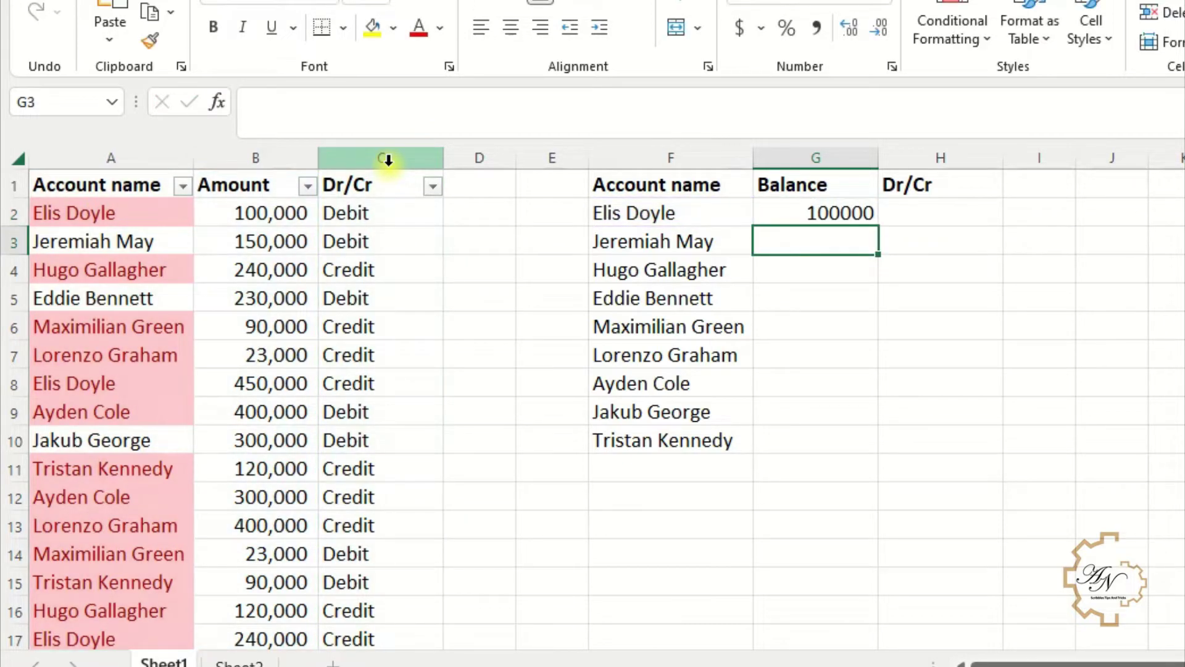
pyautogui.click(247, 215)
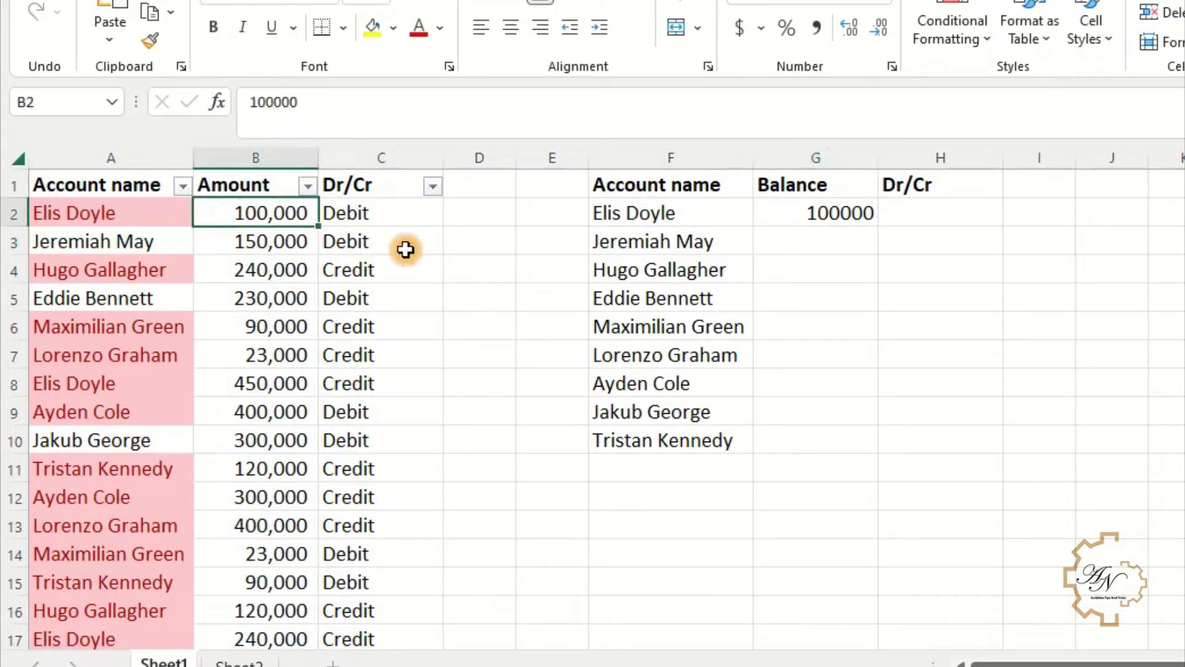
# - Subtract a copied SUMIFS term with "Credit" as the criterion, giving a balance of -710000
pyautogui.click(765, 212)
pyautogui.click(562, 121)
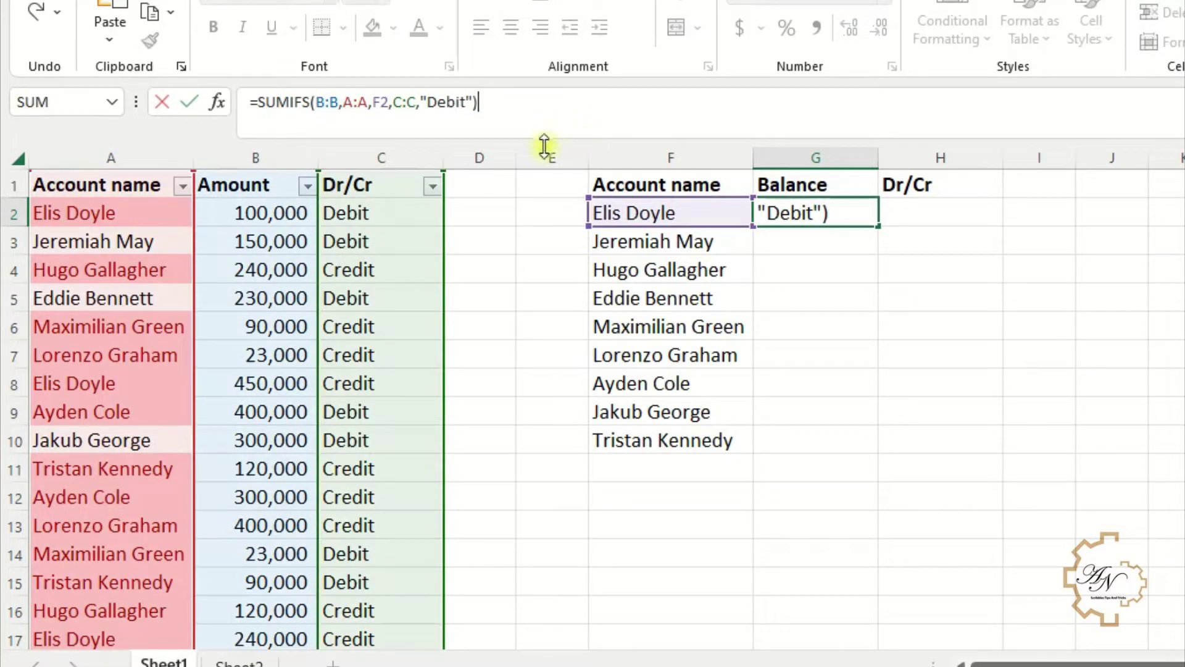
pyautogui.moveTo(483, 102); pyautogui.dragTo(259, 109)
pyautogui.hotkey('ctrl', 'c')
pyautogui.click(494, 100)
pyautogui.hotkey('ctrl', 'v')
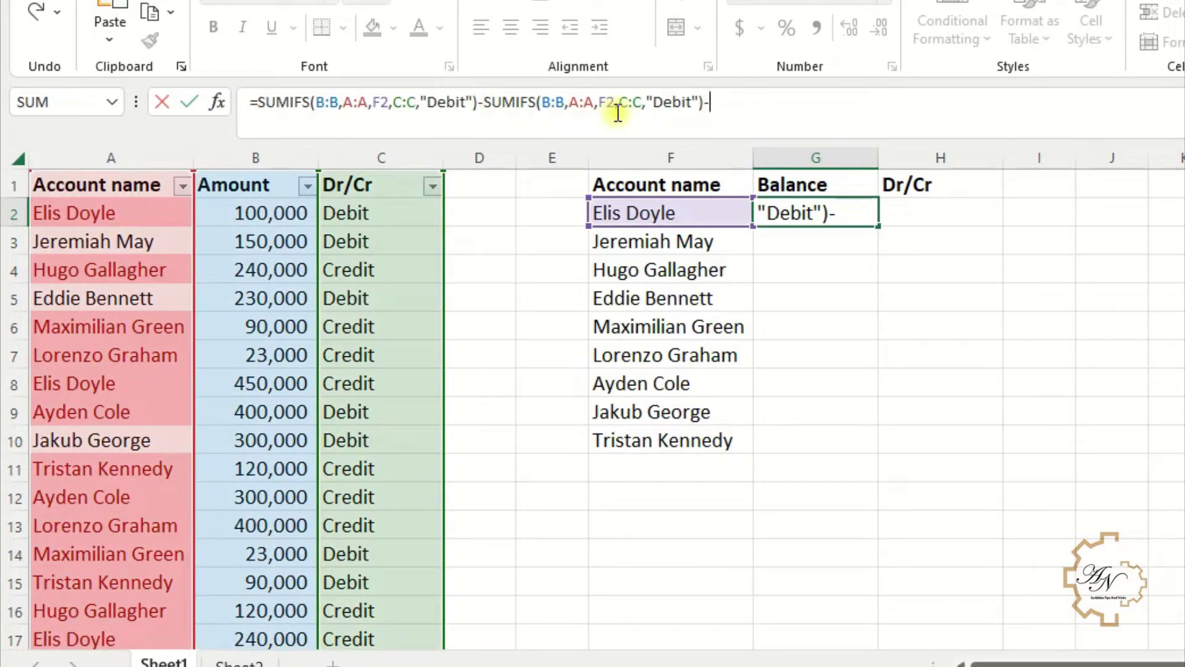
pyautogui.press('BackSpace')
pyautogui.moveTo(647, 102); pyautogui.dragTo(700, 102)
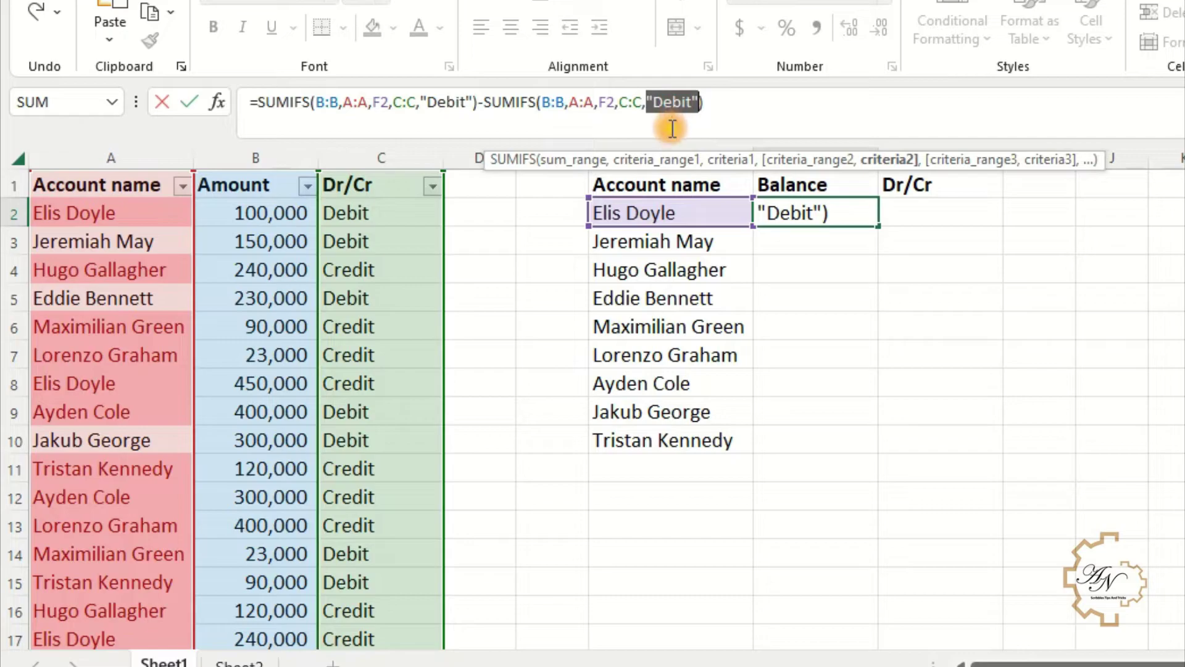
pyautogui.write('"')
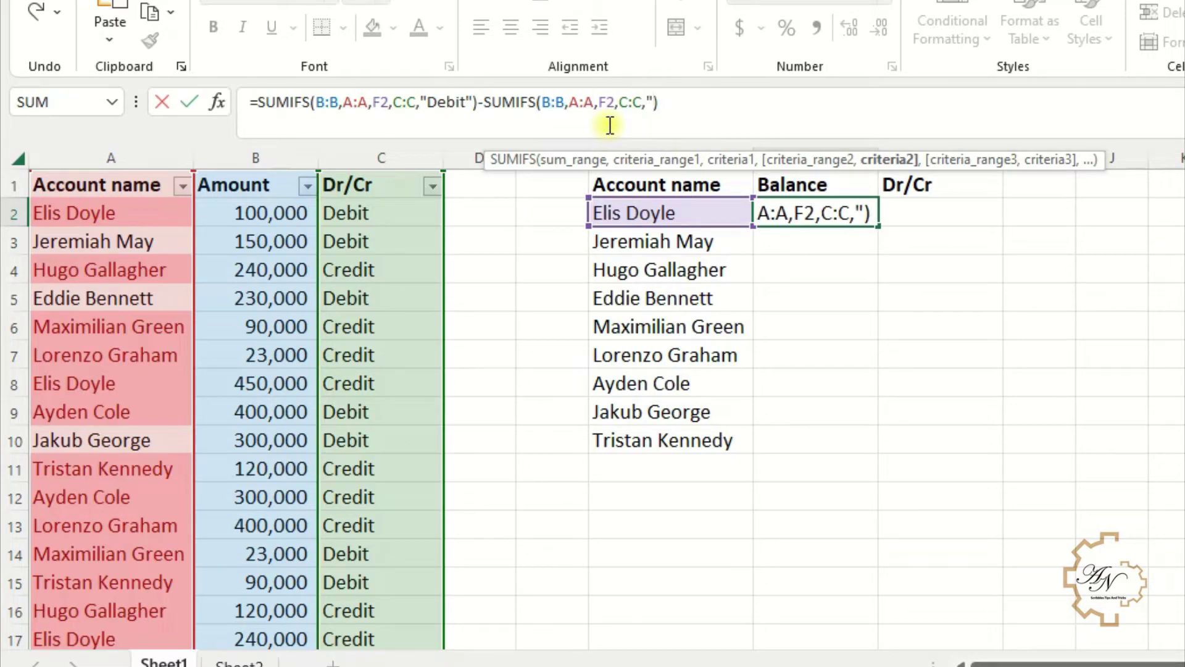
pyautogui.write('Credit')
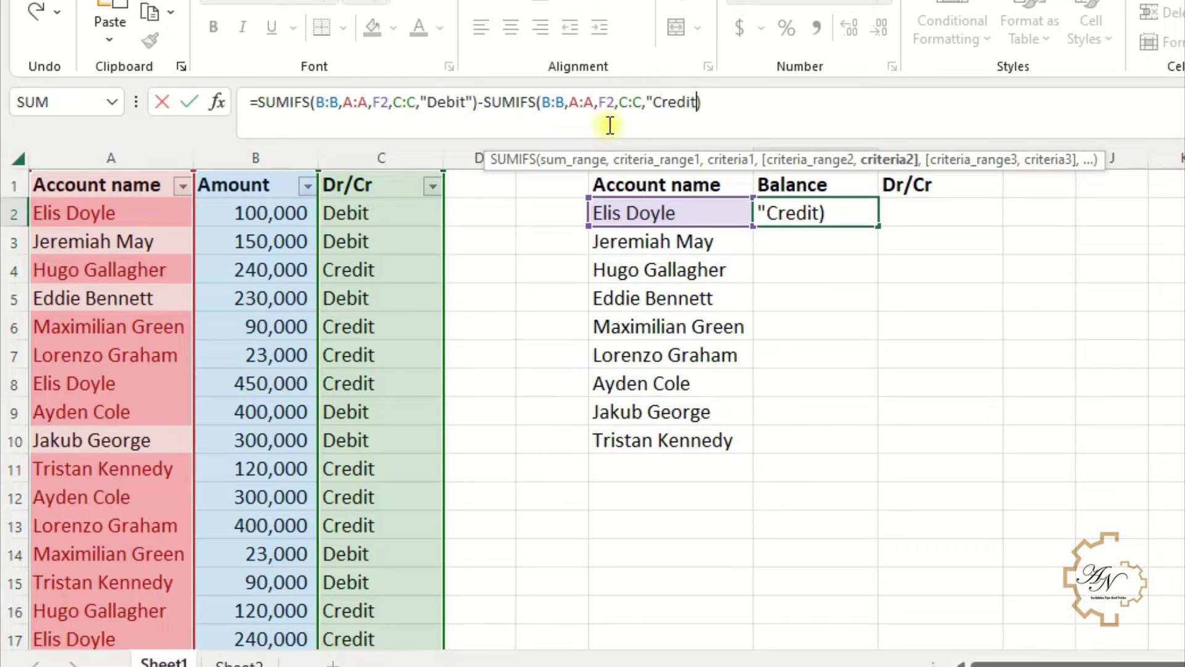
pyautogui.press('Return')
pyautogui.press('Return')
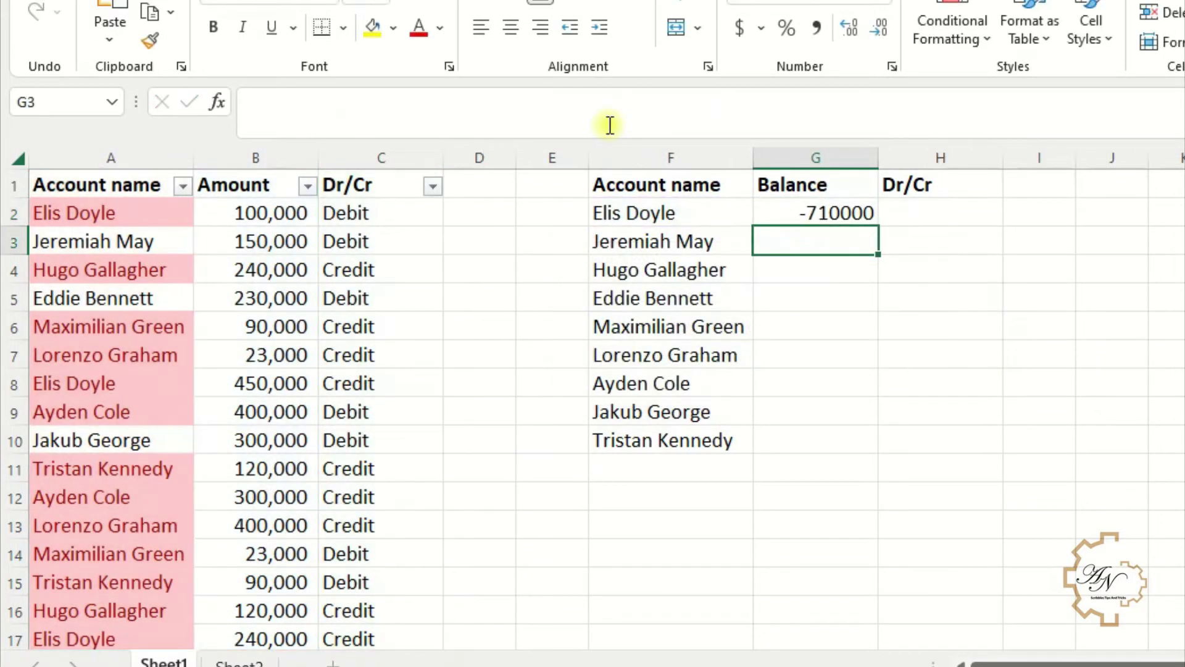
pyautogui.click(768, 216)
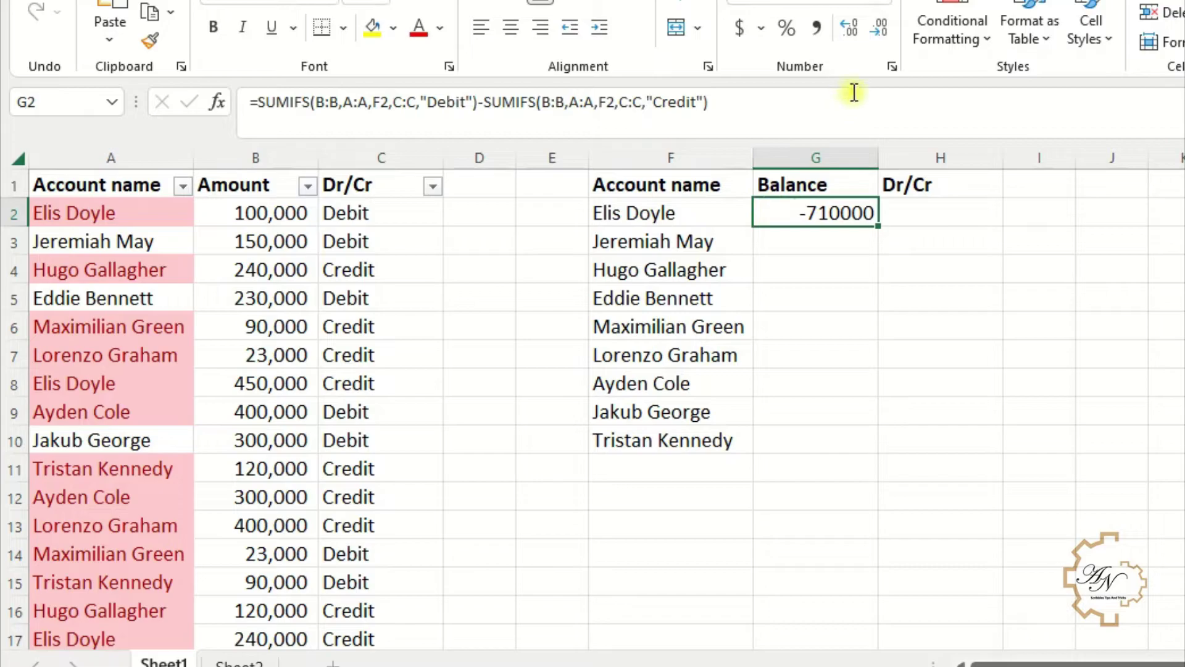
# - In H2, wrap G2's balance formula in IF(...>0,"Debit","Credit") so the first account shows Credit
pyautogui.moveTo(831, 121); pyautogui.dragTo(263, 105)
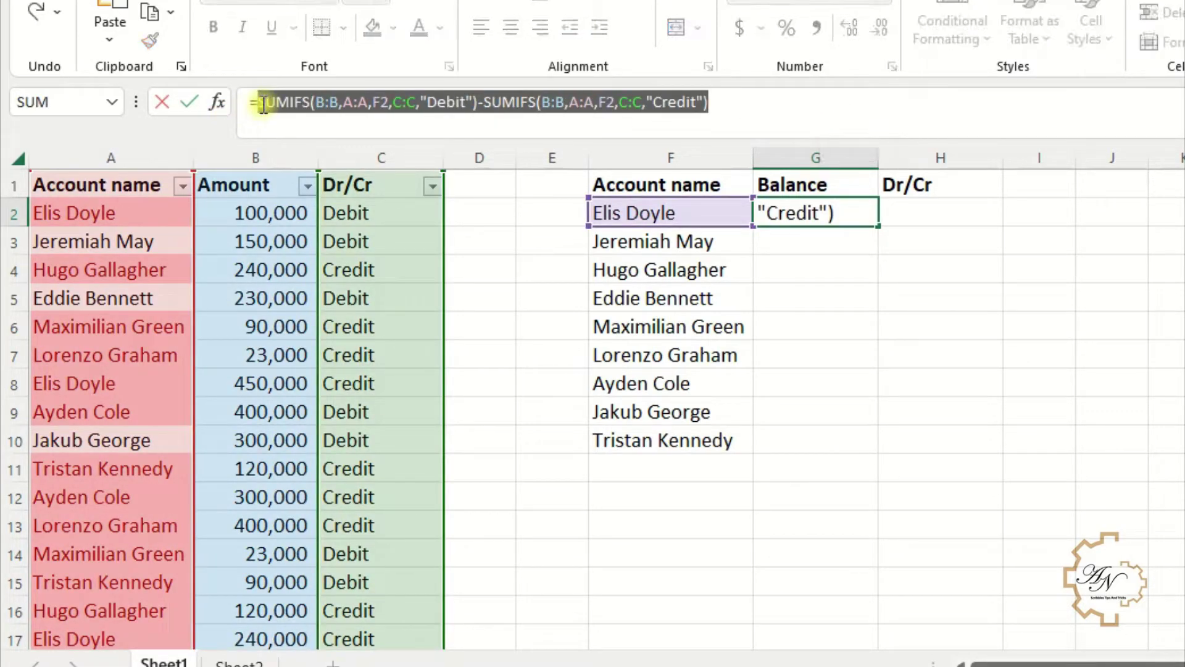
pyautogui.press('Return')
pyautogui.click(904, 215)
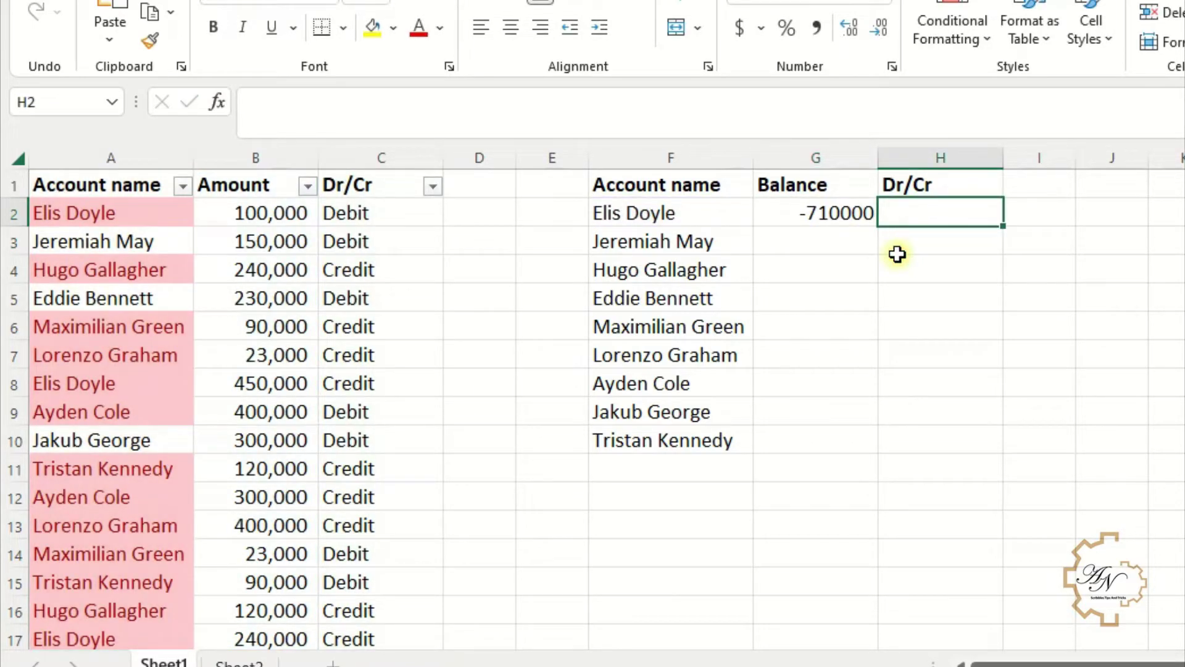
pyautogui.write('=if')
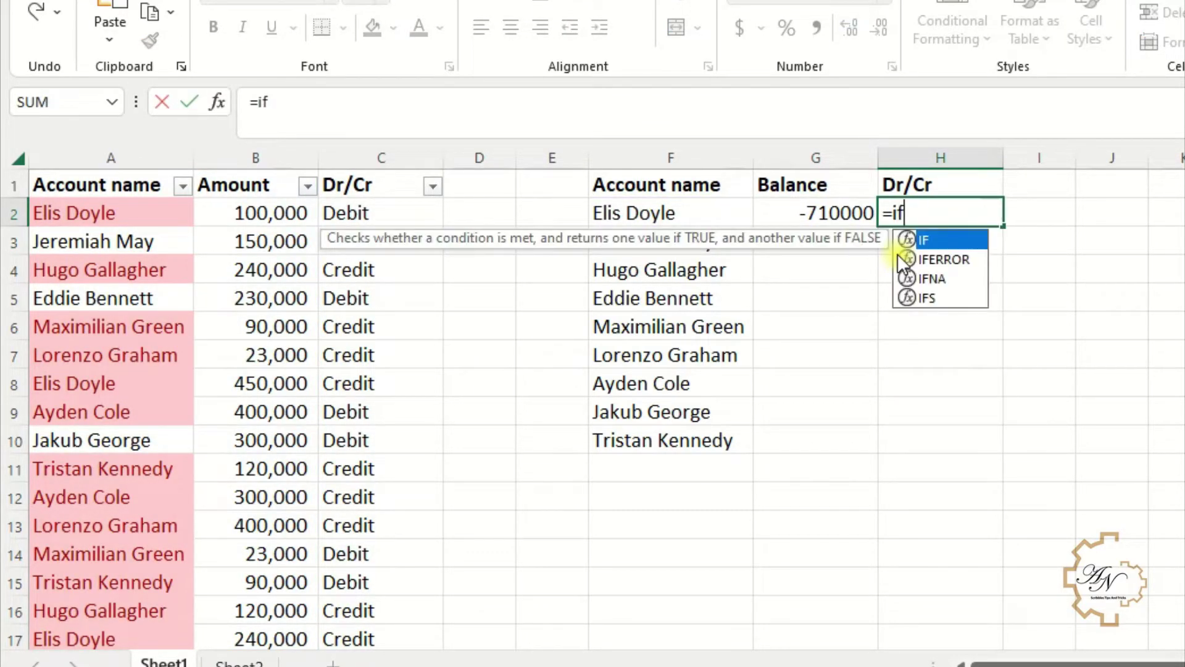
pyautogui.doubleClick(922, 244)
pyautogui.hotkey('ctrl', 'v')
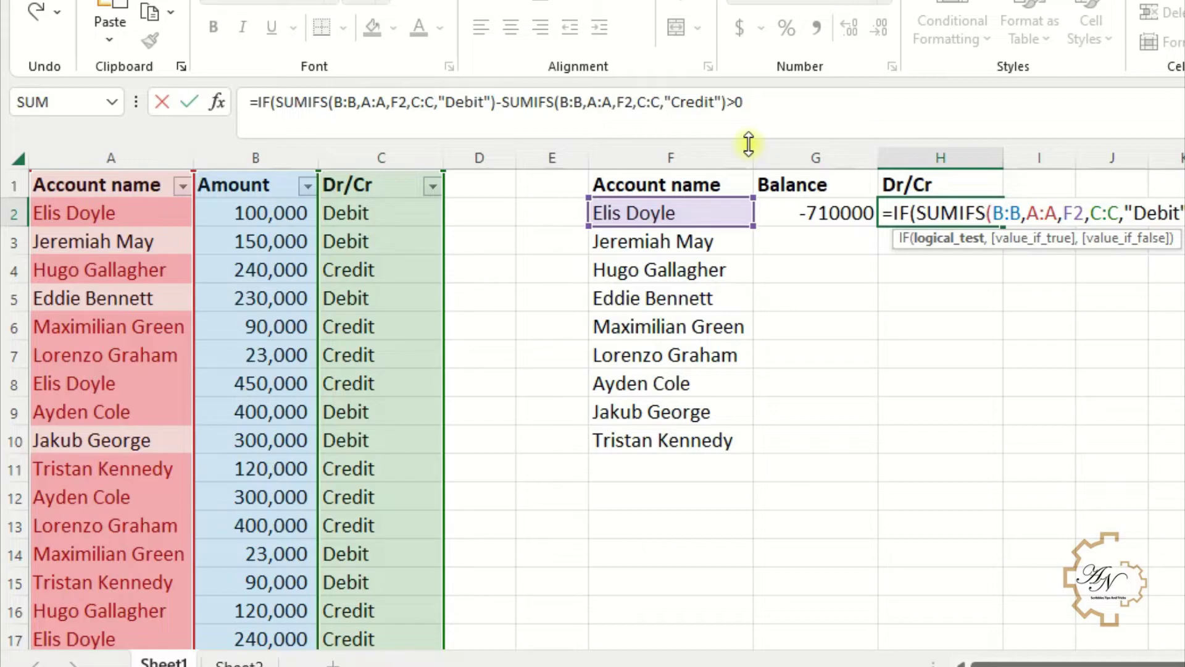
pyautogui.write(',"Debi')
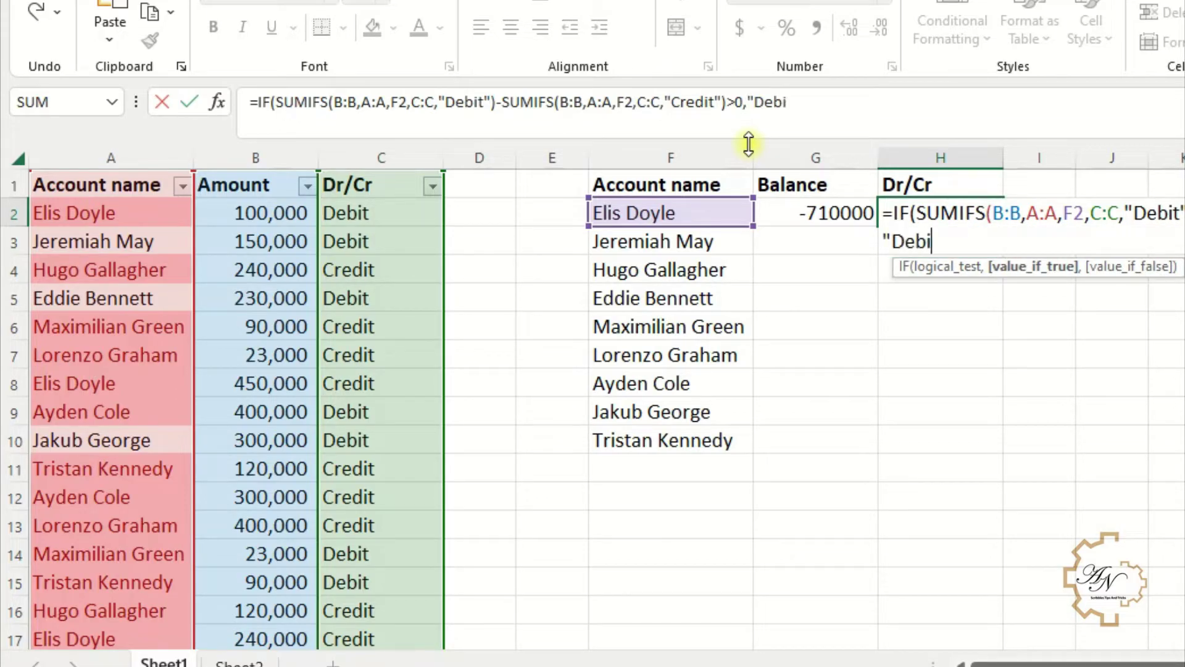
pyautogui.write('t",')
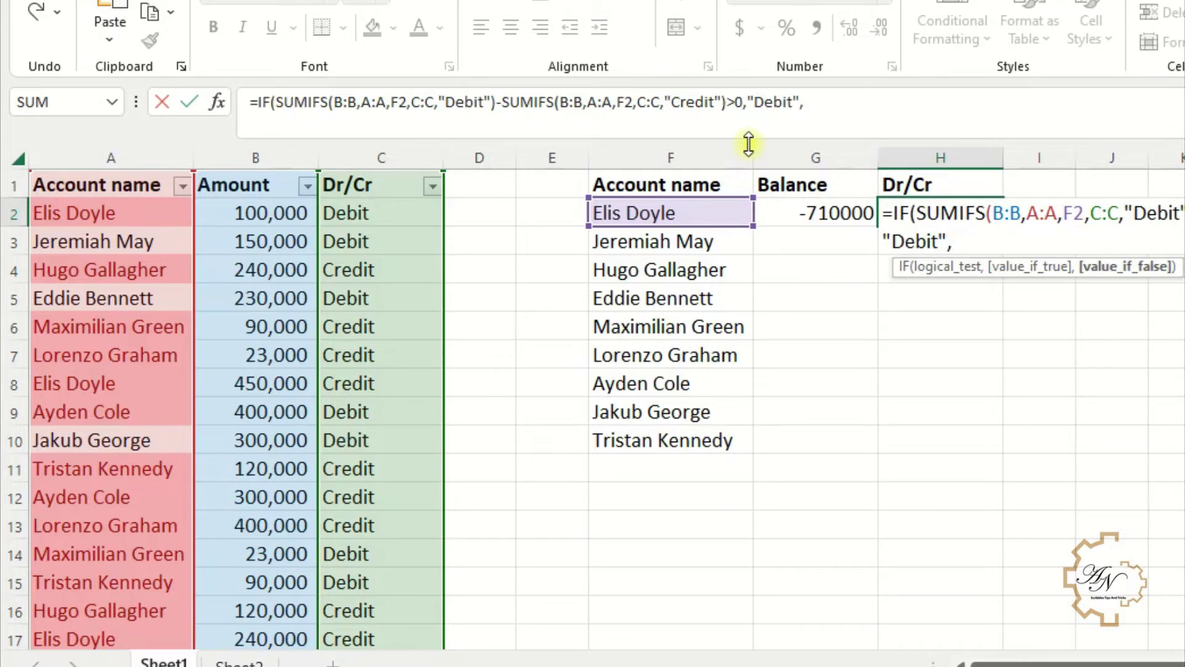
pyautogui.write('"Credit')
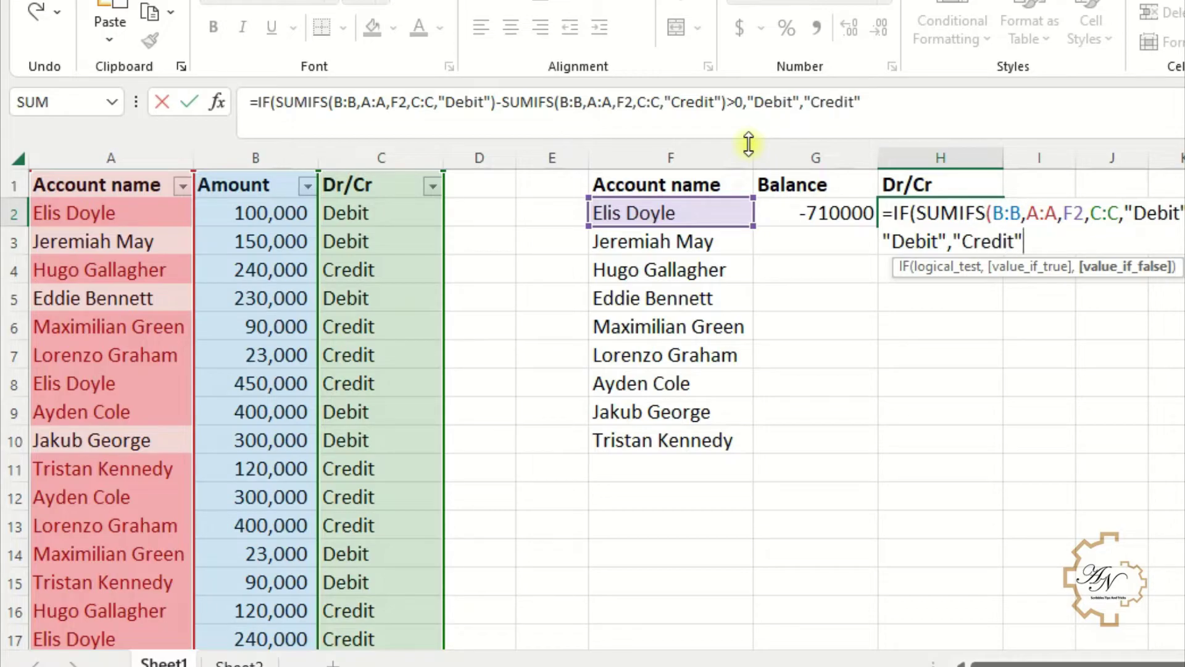
pyautogui.press('Return')
pyautogui.press('Return')
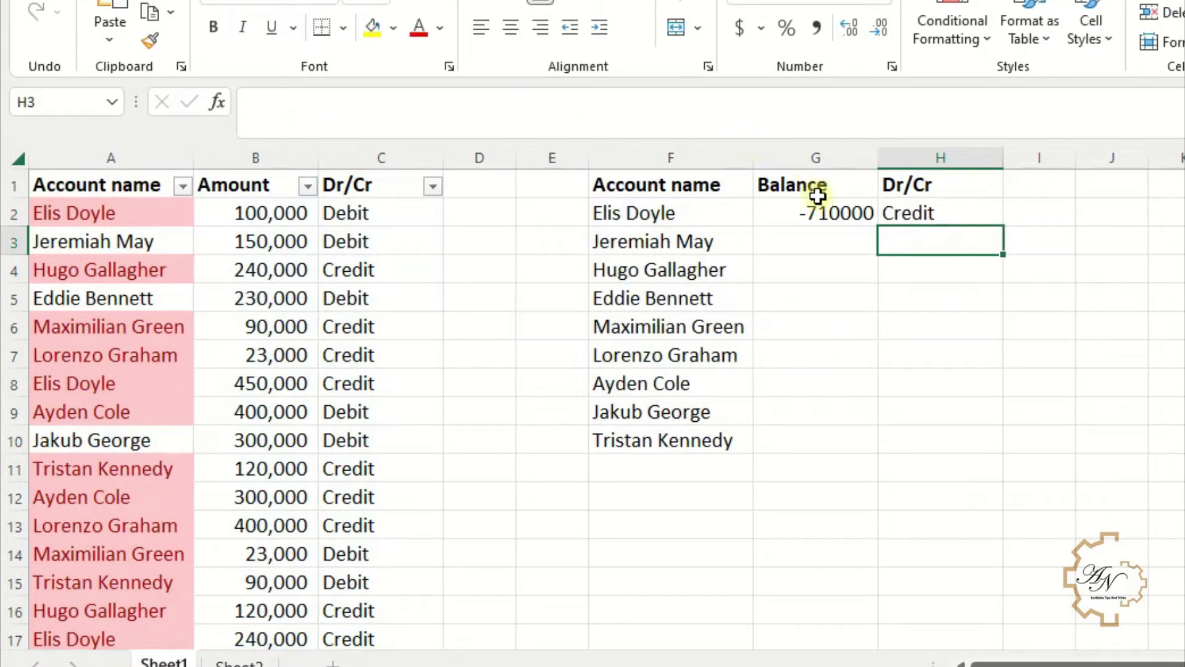
# - Wrap the G2 balance formula in ABS so the first account's balance is positive
pyautogui.click(836, 217)
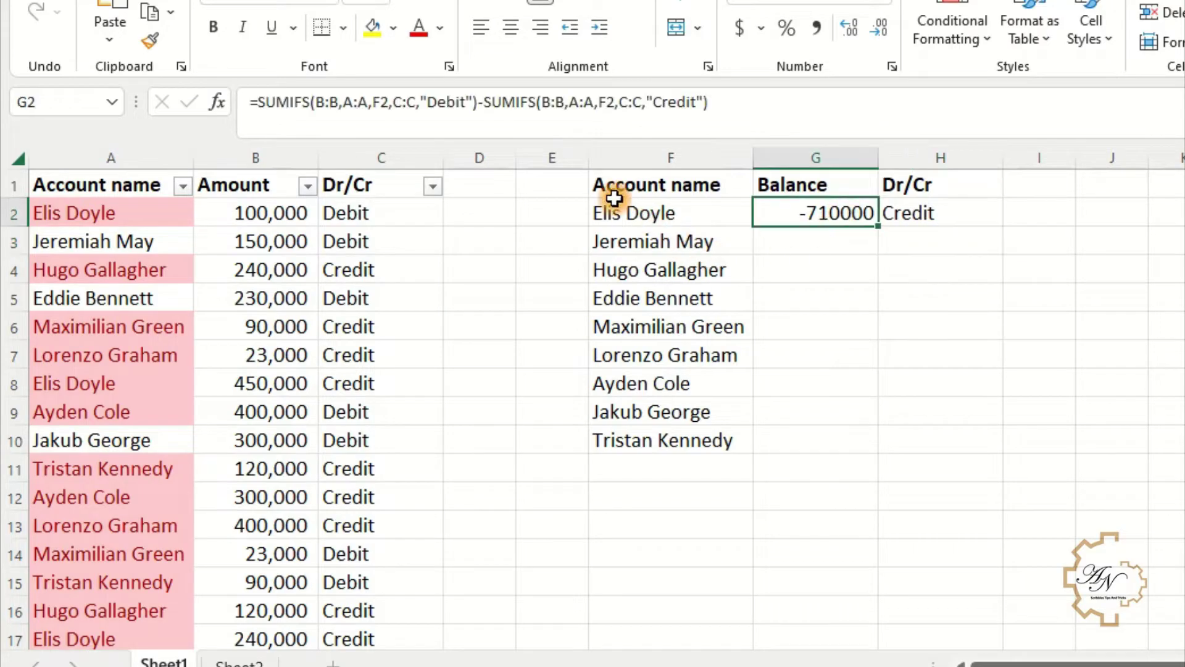
pyautogui.click(256, 102)
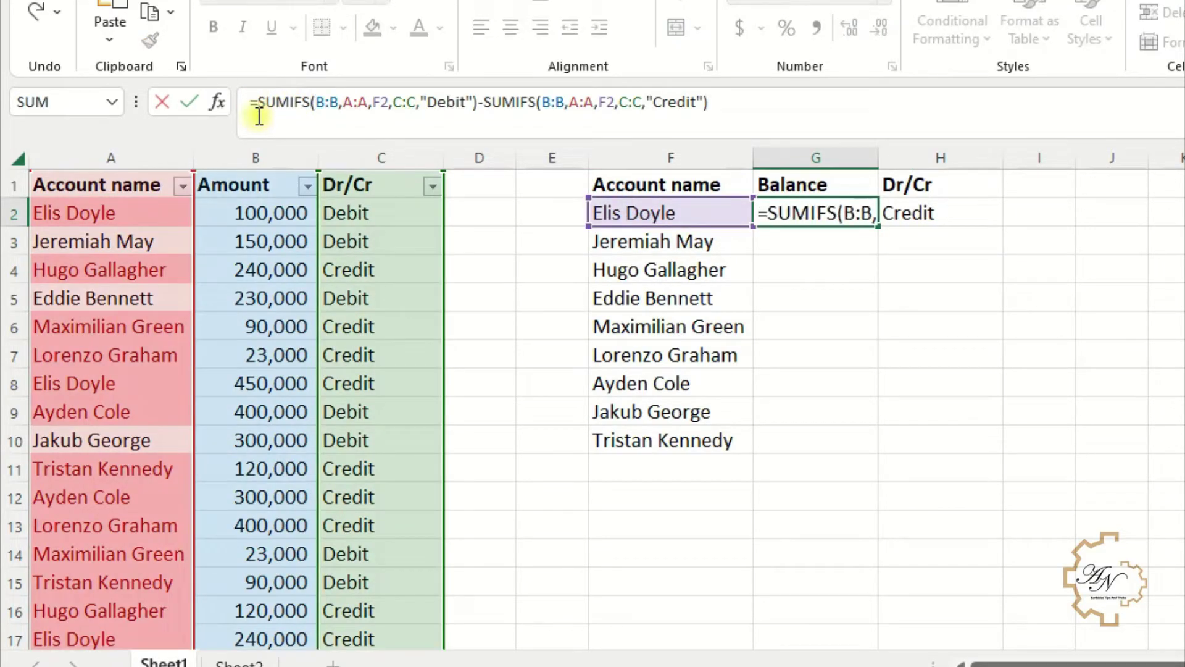
pyautogui.write('abs')
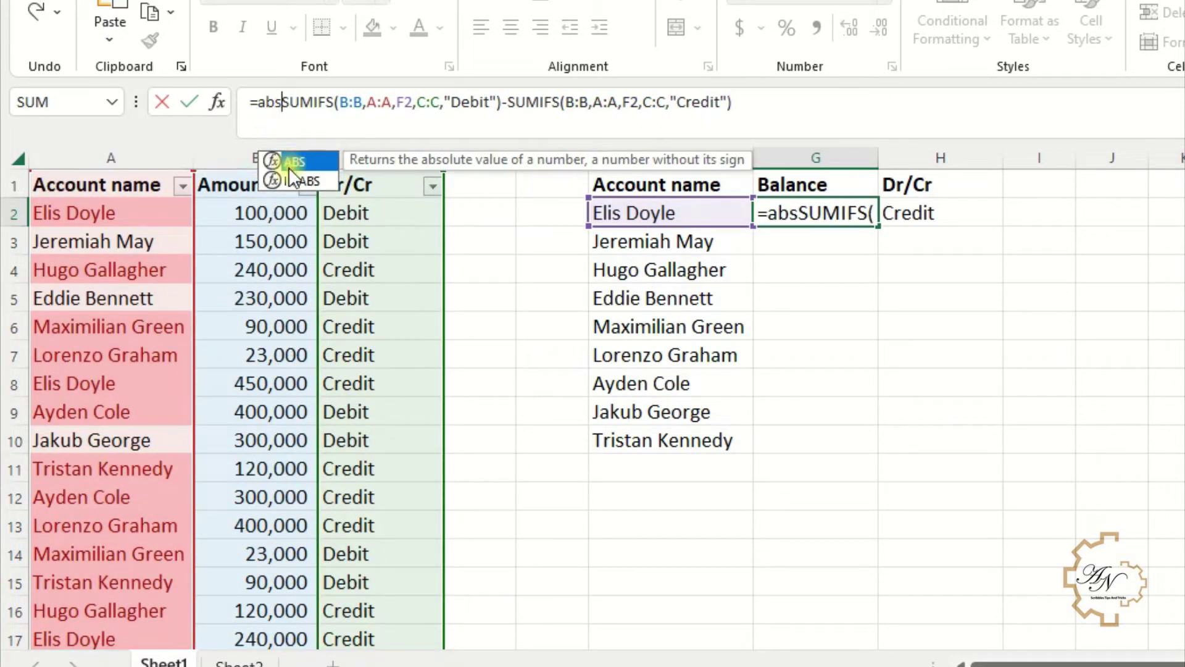
pyautogui.doubleClick(289, 164)
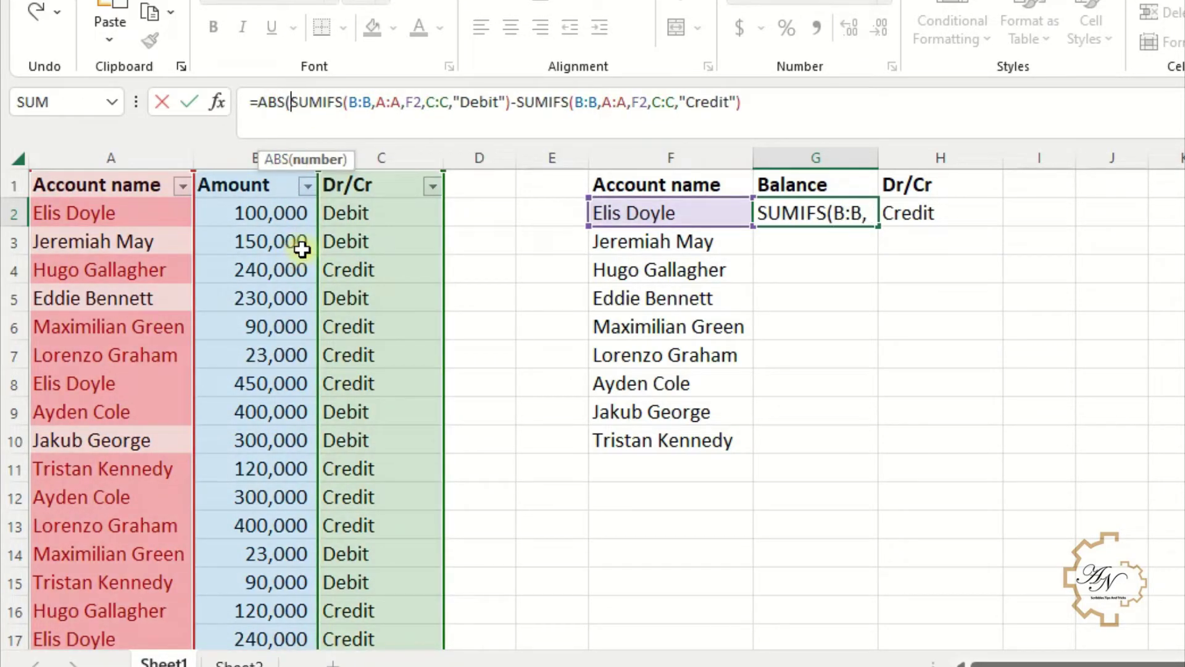
pyautogui.press('Return')
pyautogui.press('Return')
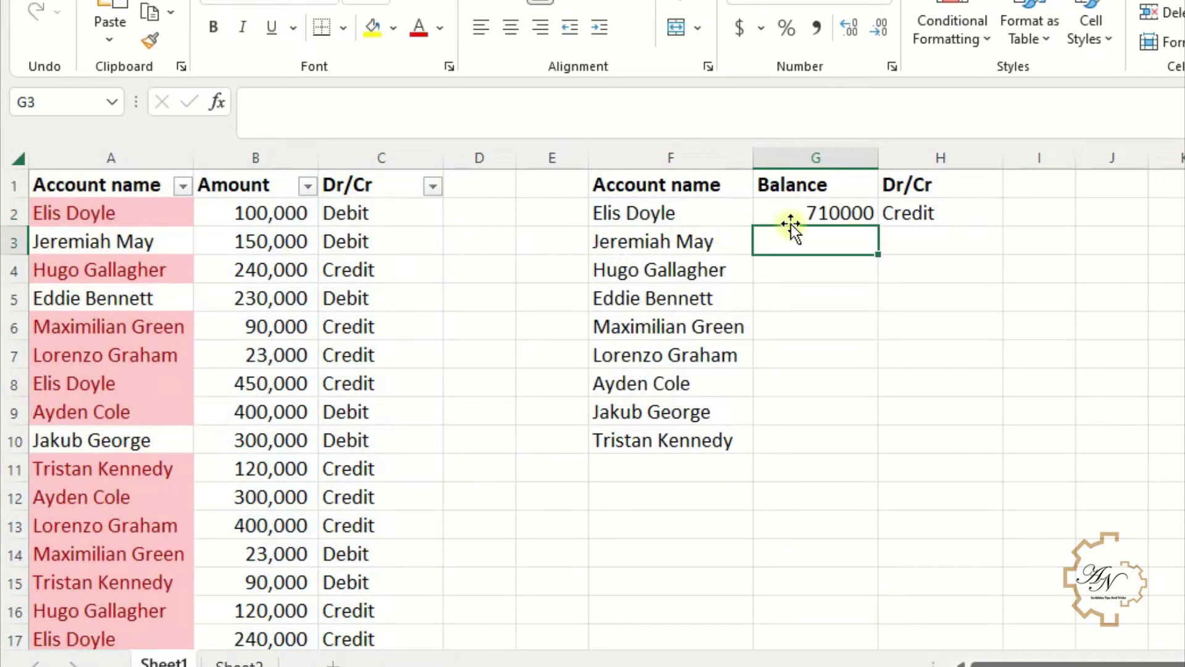
# - Fill the Balance and Dr/Cr formulas down to row 10 and give G2:G10 the Amount column's comma format
pyautogui.moveTo(791, 225); pyautogui.dragTo(1000, 223)
pyautogui.doubleClick(1000, 223)
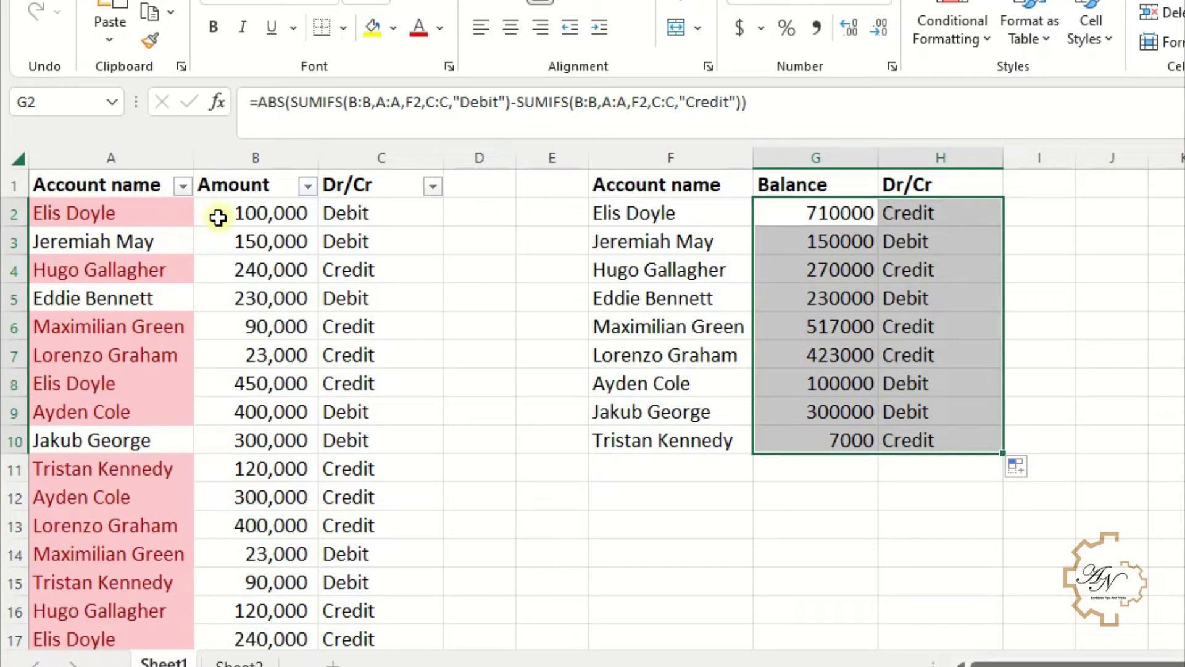
pyautogui.click(241, 219)
pyautogui.click(149, 41)
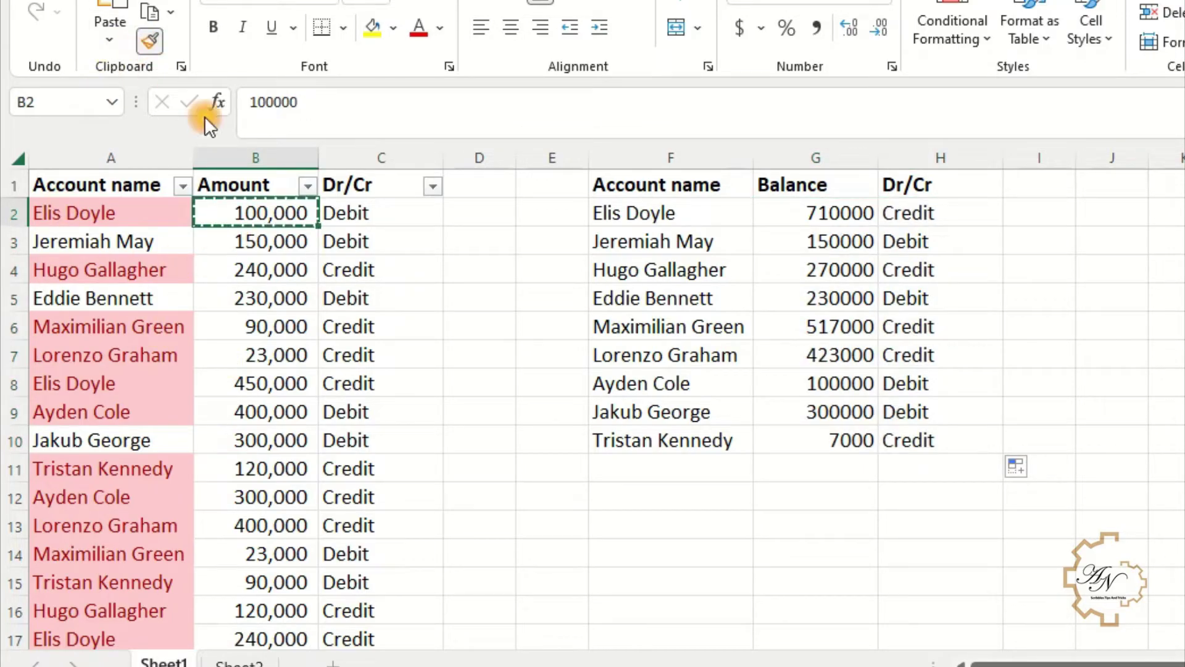
pyautogui.moveTo(821, 214)
pyautogui.mouseDown()
pyautogui.moveTo(855, 439)
pyautogui.moveTo(836, 457)
pyautogui.mouseUp()
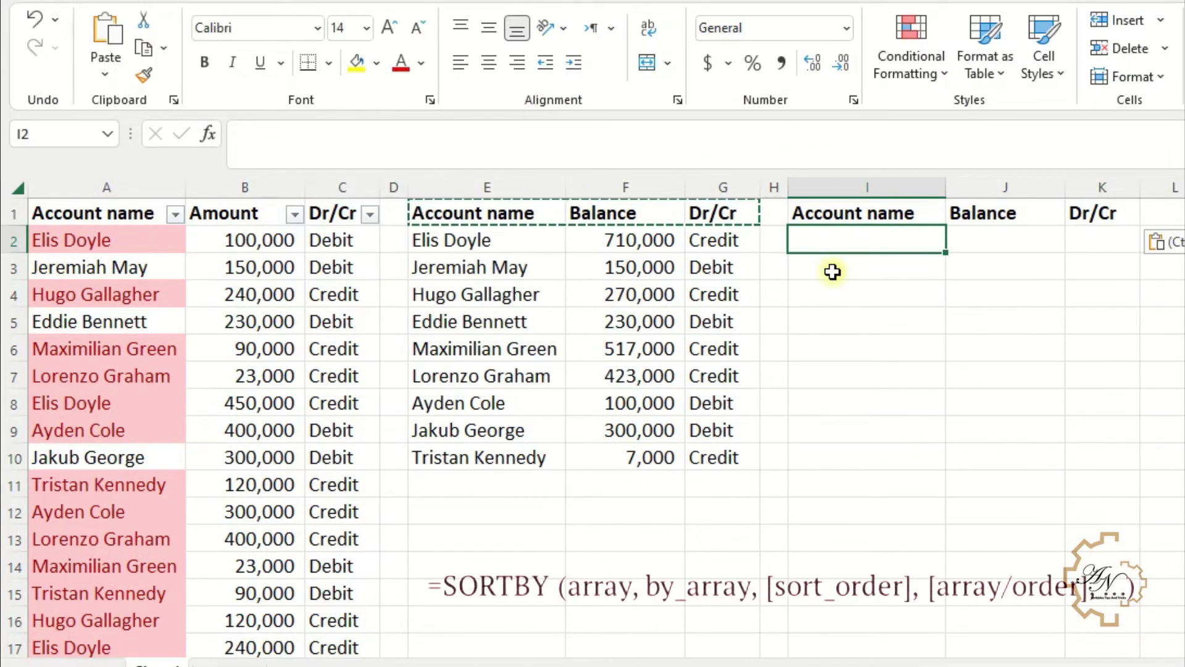
# - Enter =SORTBY(E2:G10,G2:G10,1) in I2 to spill the table sorted by Dr/Cr
pyautogui.write('=')
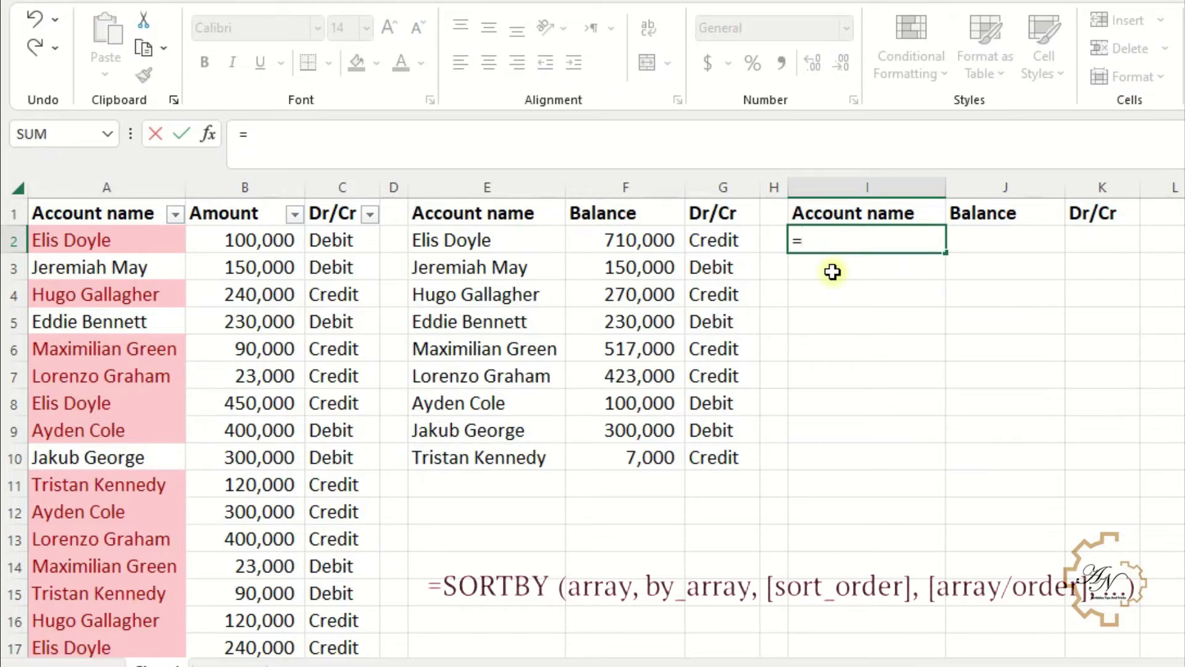
pyautogui.write('so')
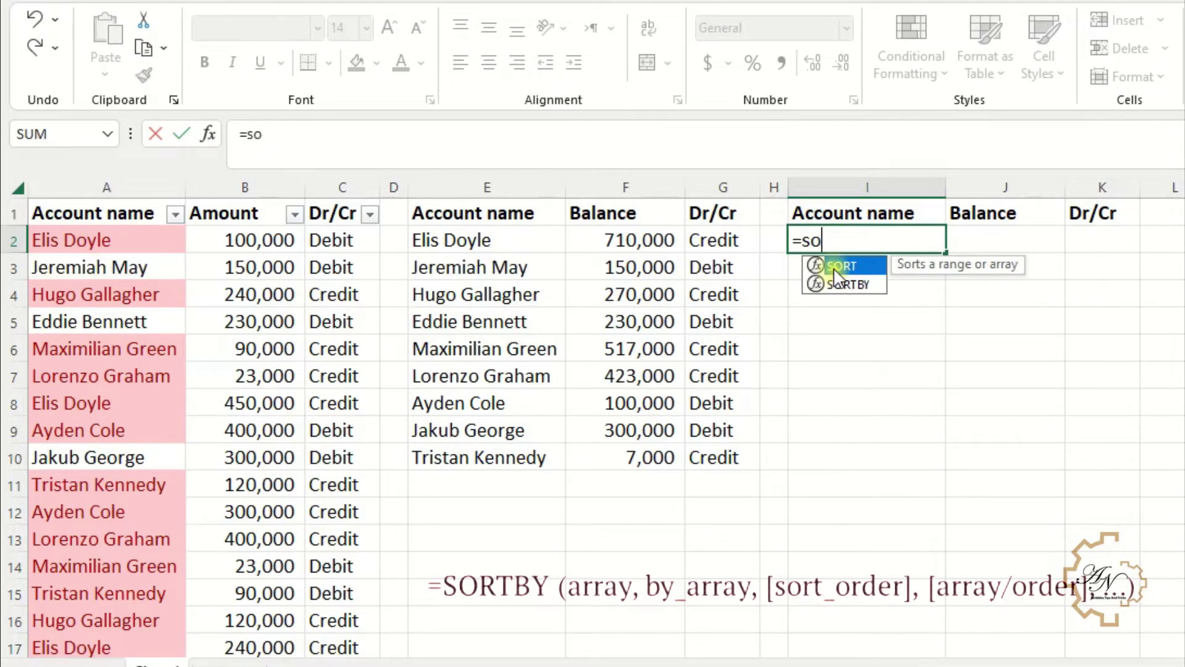
pyautogui.doubleClick(840, 284)
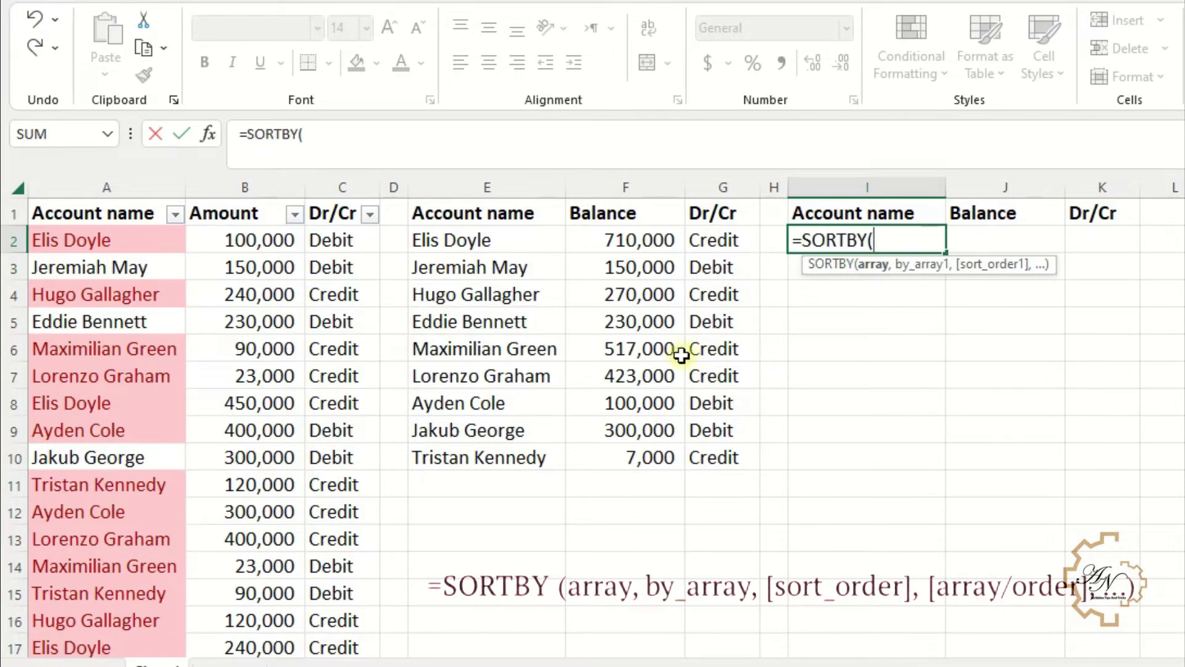
pyautogui.moveTo(723, 246); pyautogui.dragTo(522, 449)
pyautogui.write(',')
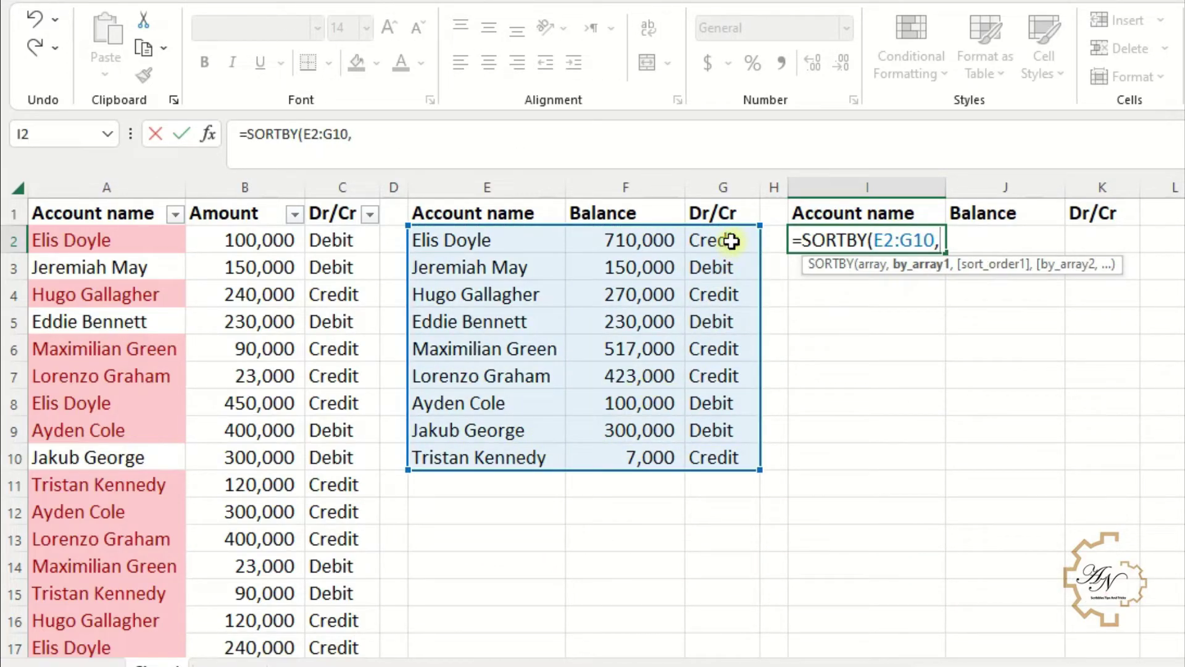
pyautogui.moveTo(731, 239); pyautogui.dragTo(714, 451)
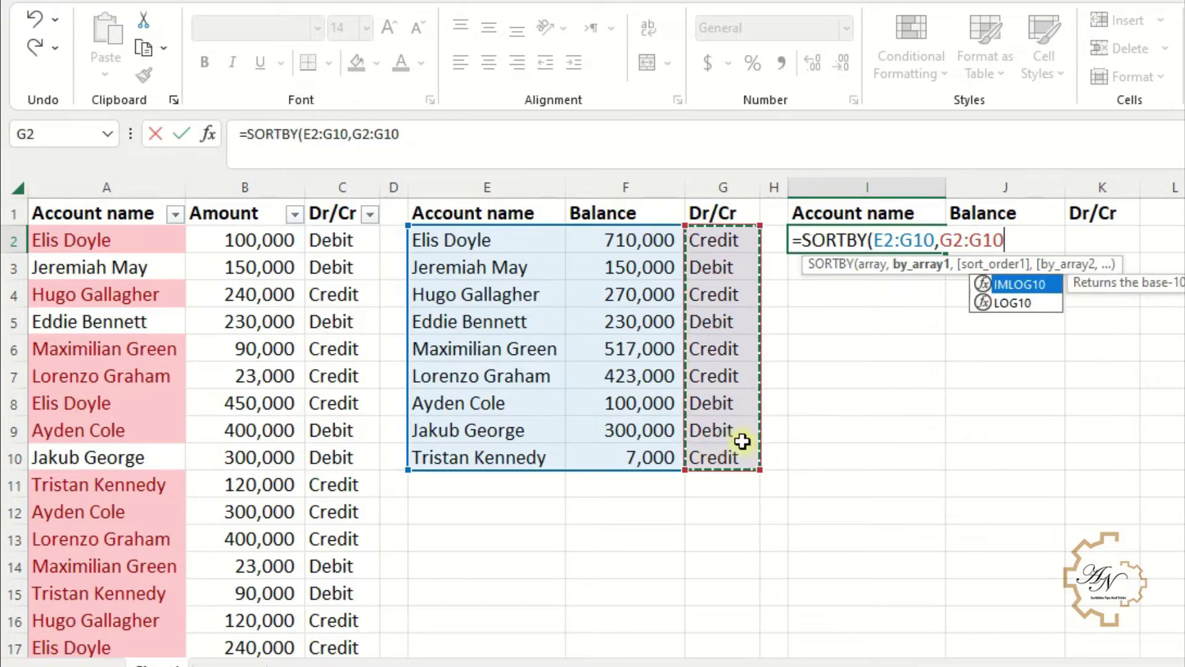
pyautogui.write(',1')
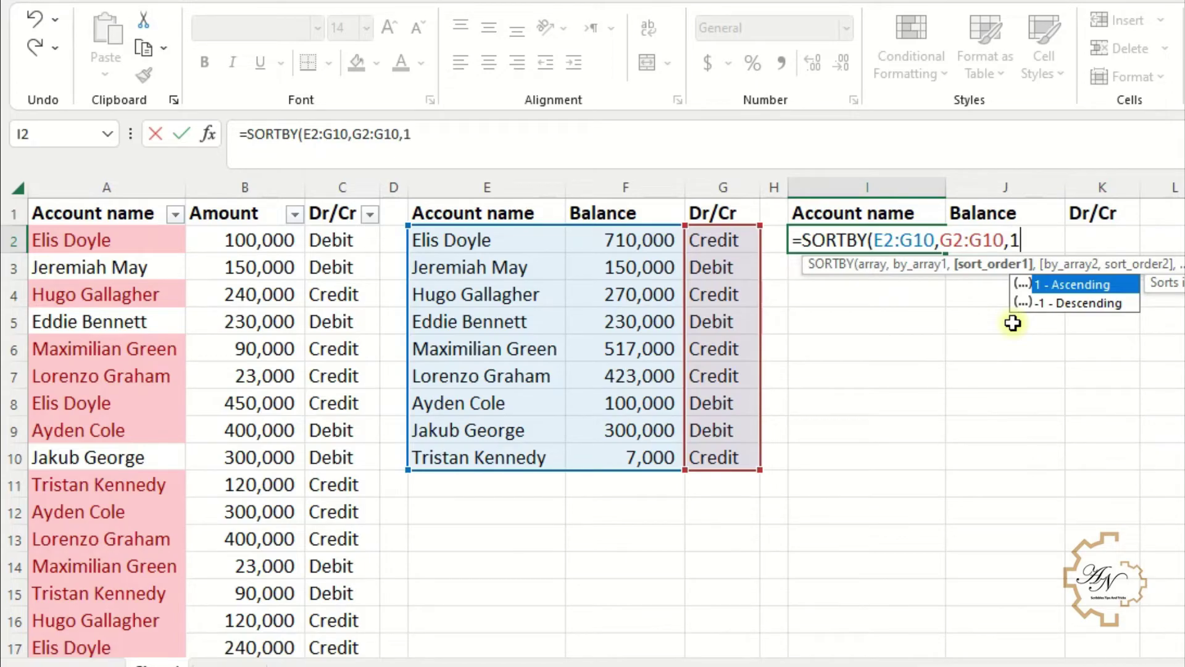
pyautogui.press('Return')
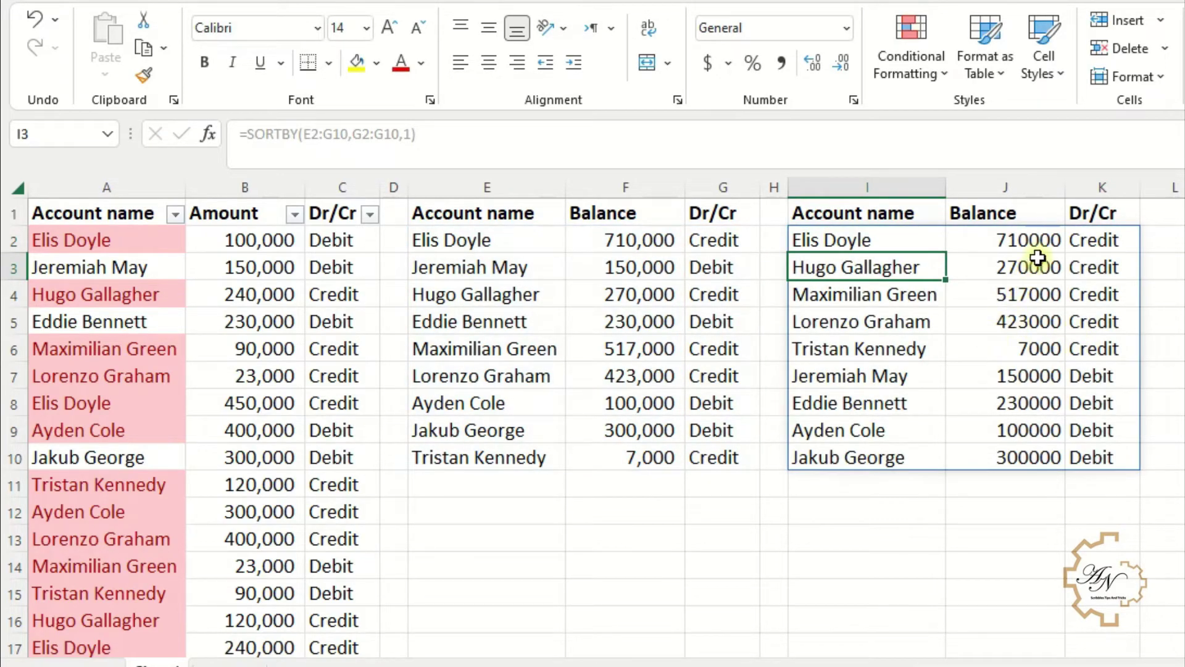
# - Check the spilled copy lists Credit rows before Debit rows, then review the I2 formula
pyautogui.moveTo(1099, 242); pyautogui.dragTo(1096, 459)
pyautogui.click(1084, 320)
pyautogui.click(1087, 375)
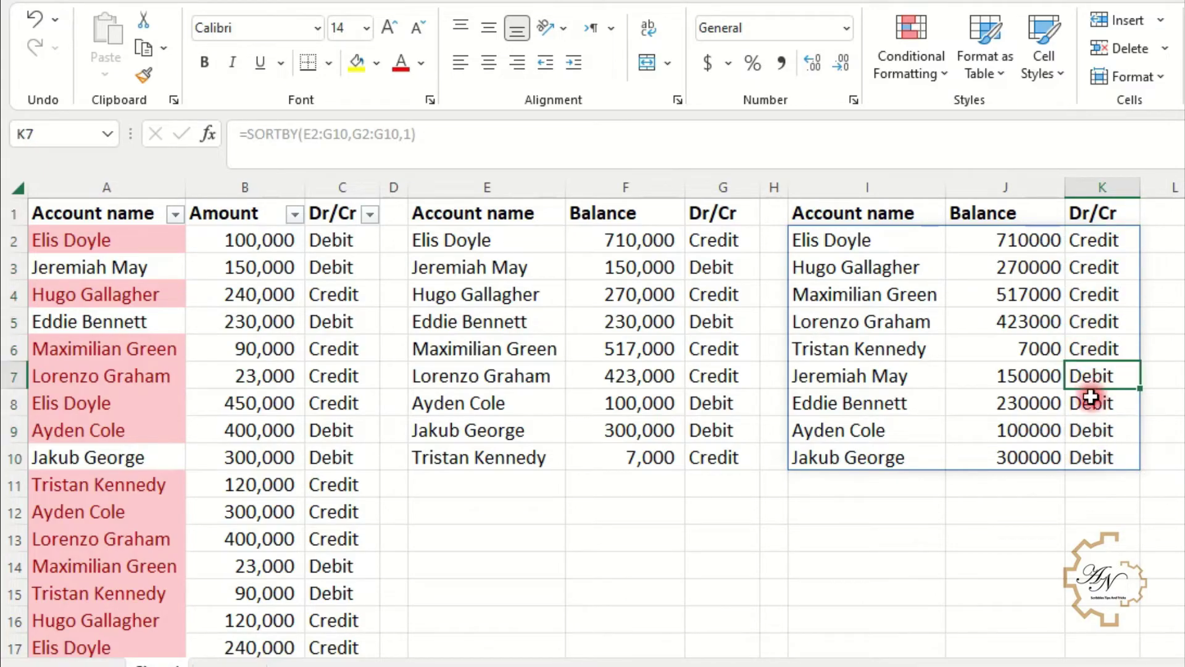
pyautogui.click(881, 375)
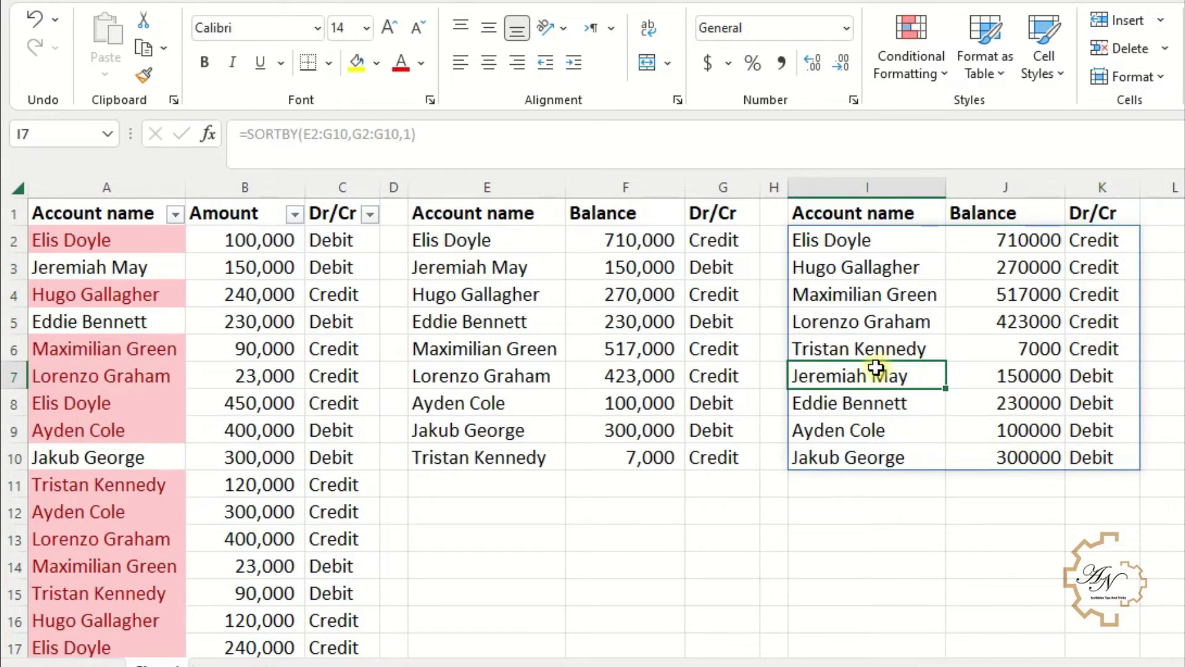
pyautogui.click(892, 247)
pyautogui.click(888, 246)
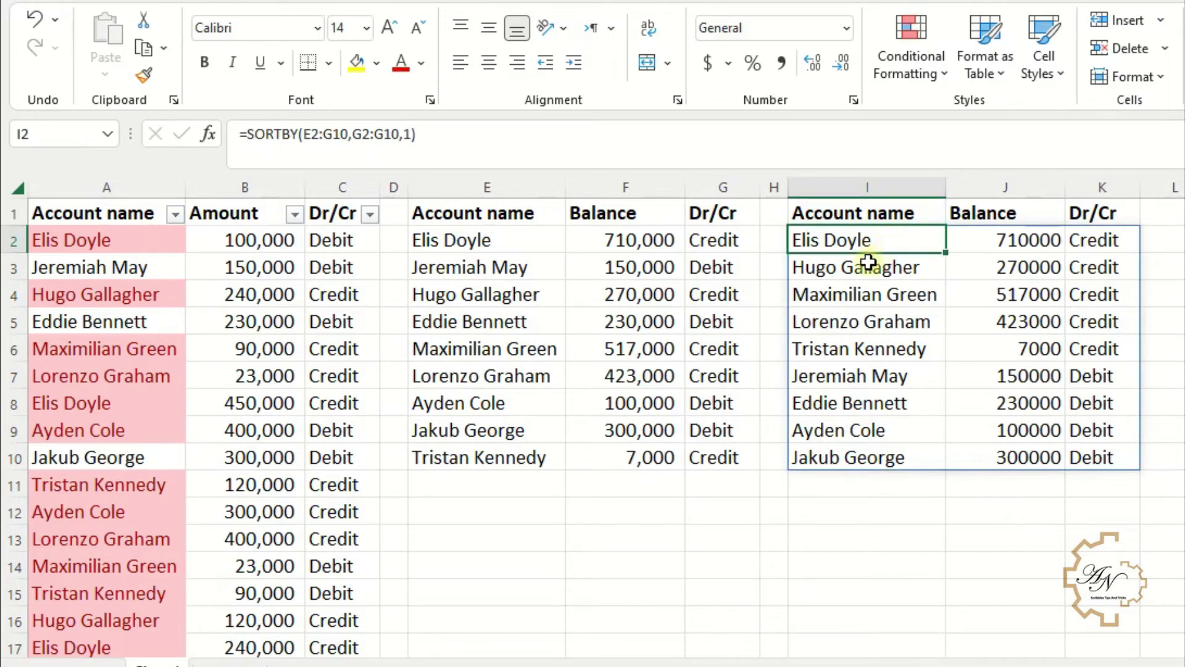
# - Extend I2 to =SORTBY(E2:G10,G2:G10,1,F2:F10,-1), adding balance descending as the second key
pyautogui.click(517, 134)
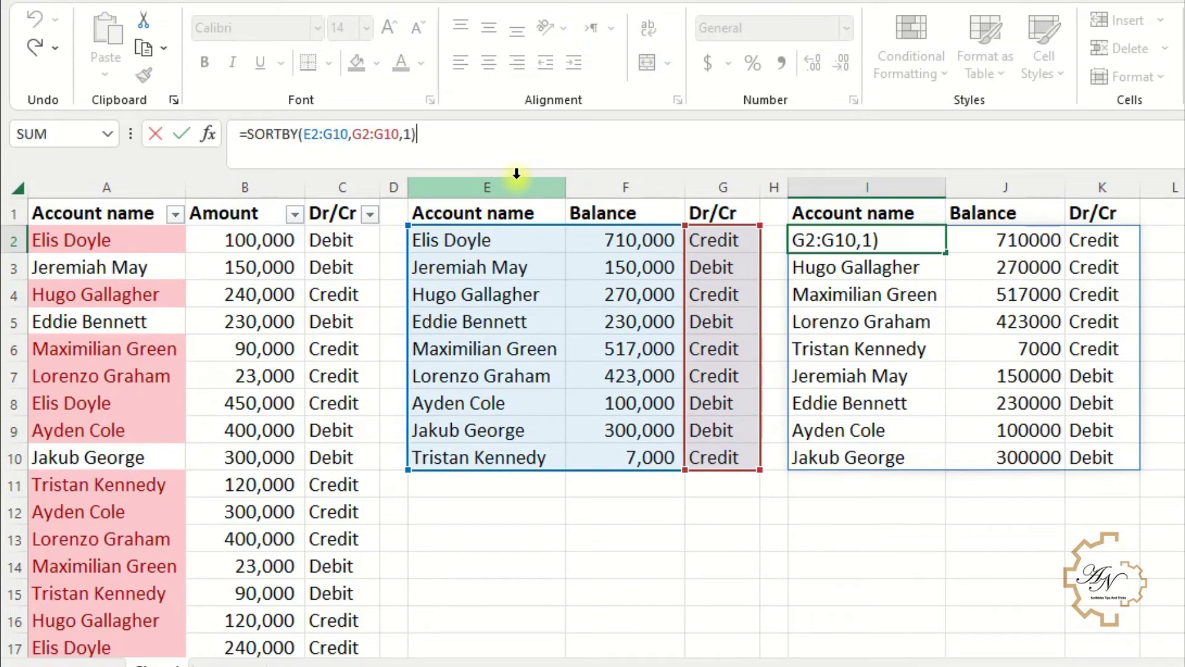
pyautogui.press('BackSpace')
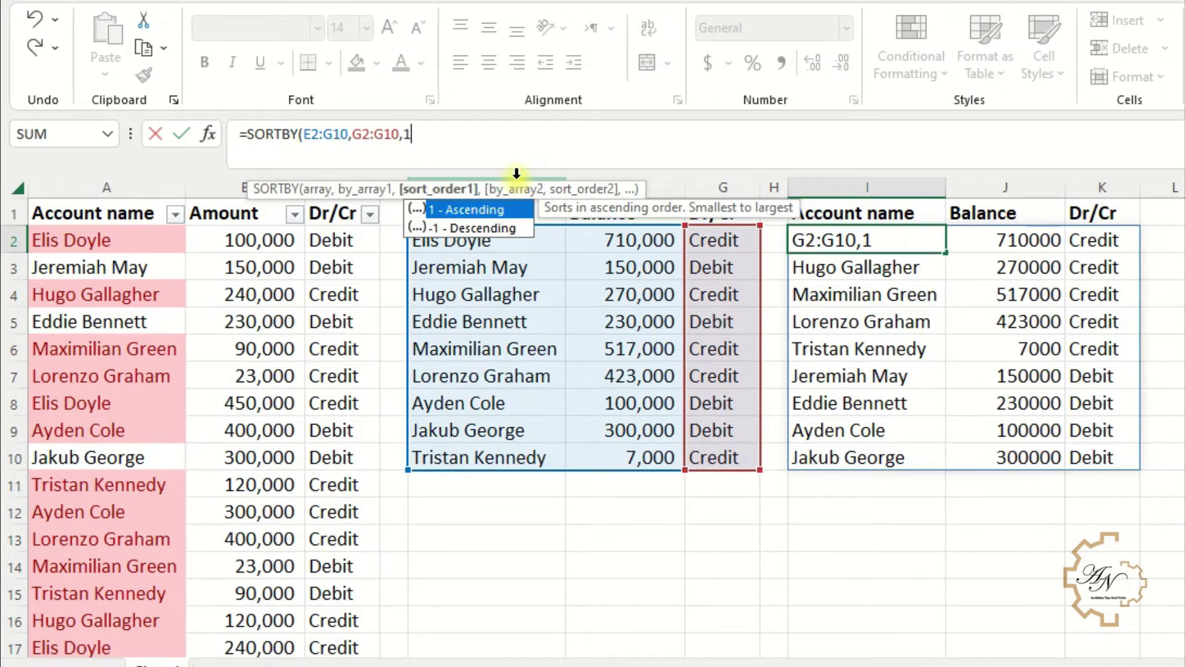
pyautogui.write(',')
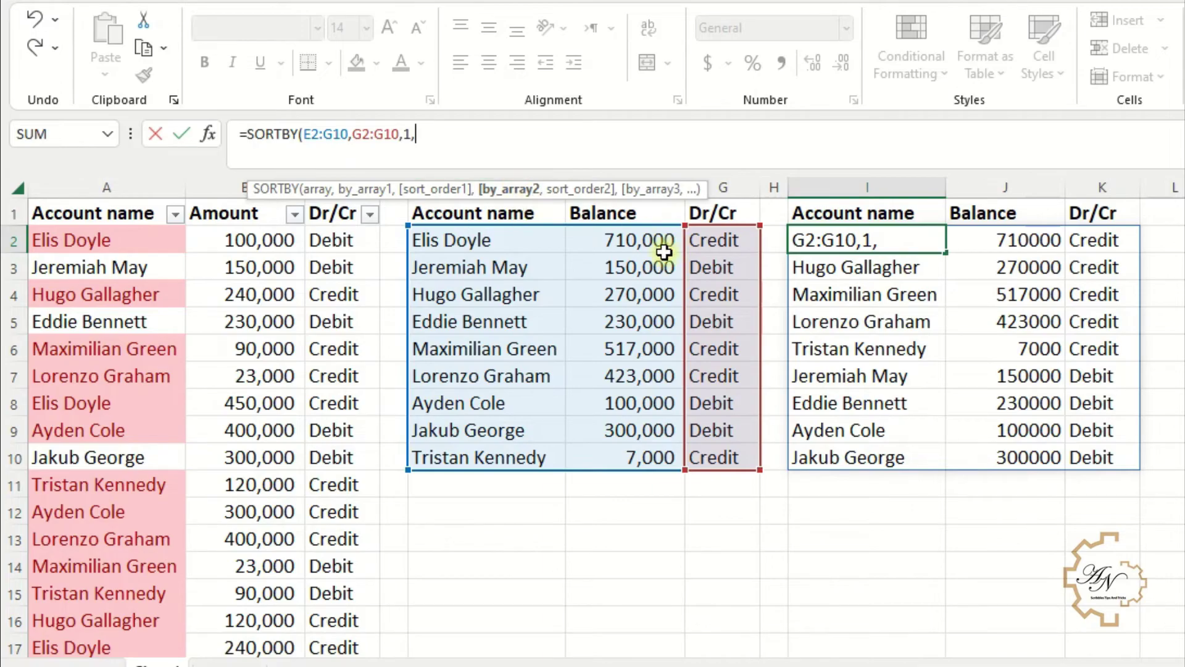
pyautogui.moveTo(651, 242); pyautogui.dragTo(627, 455)
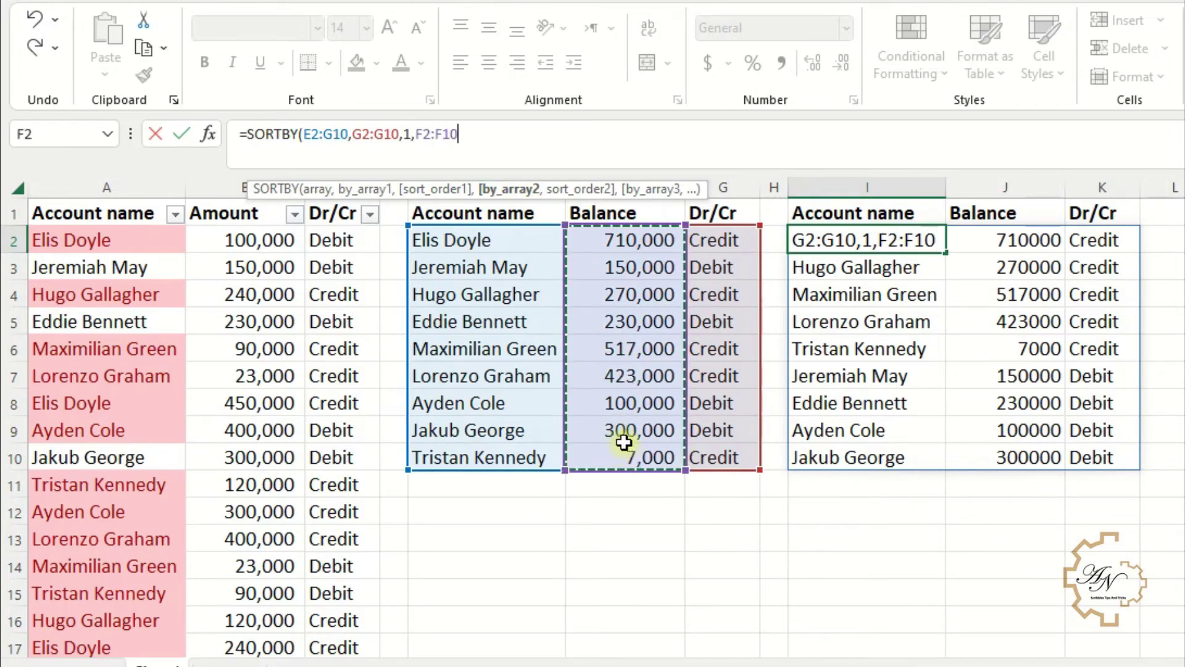
pyautogui.write(',-1')
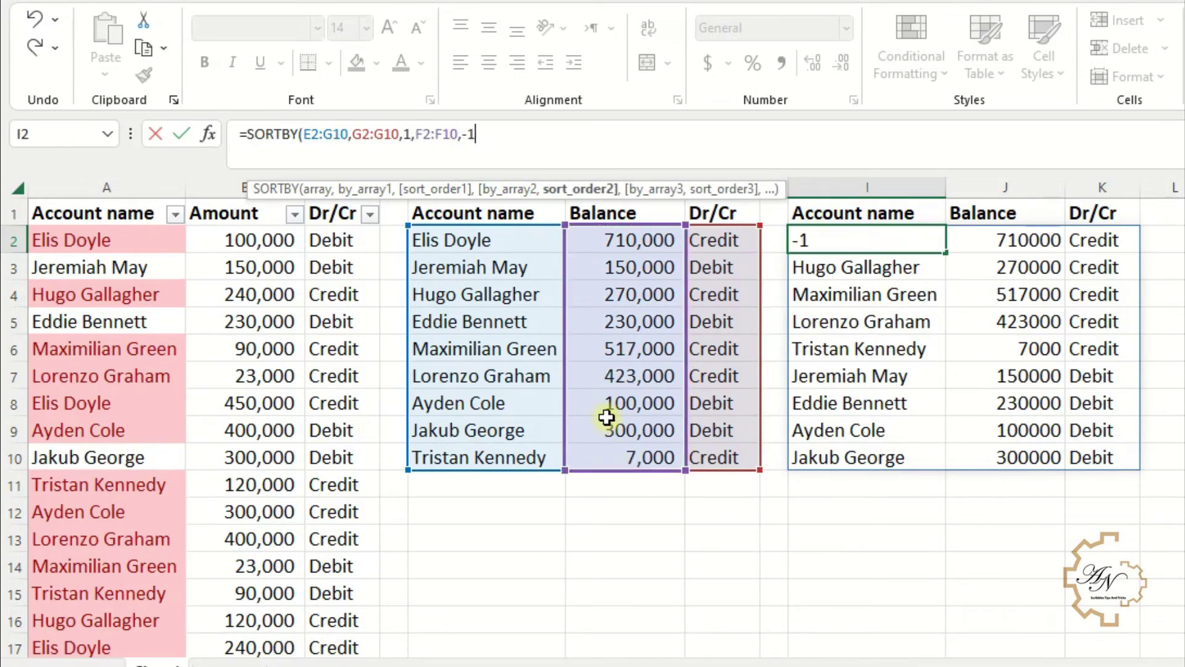
pyautogui.press('Return')
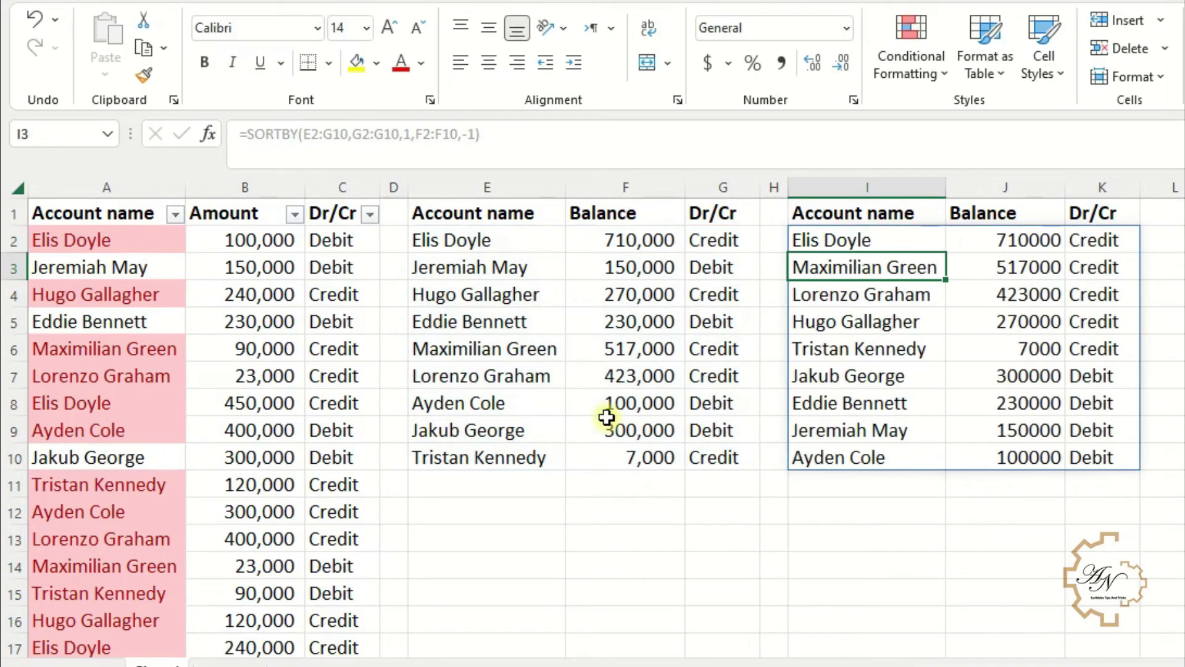
# - Review the re-sorted copy, confirming the largest balances, like 7000, lead each group
pyautogui.click(889, 239)
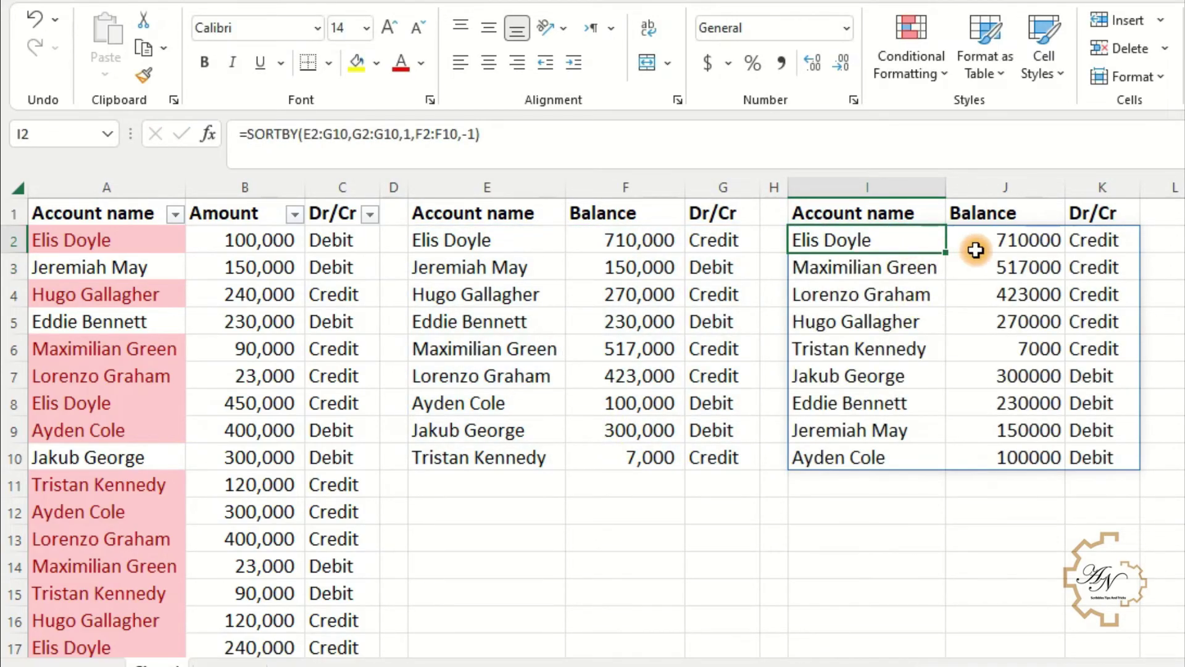
pyautogui.click(975, 249)
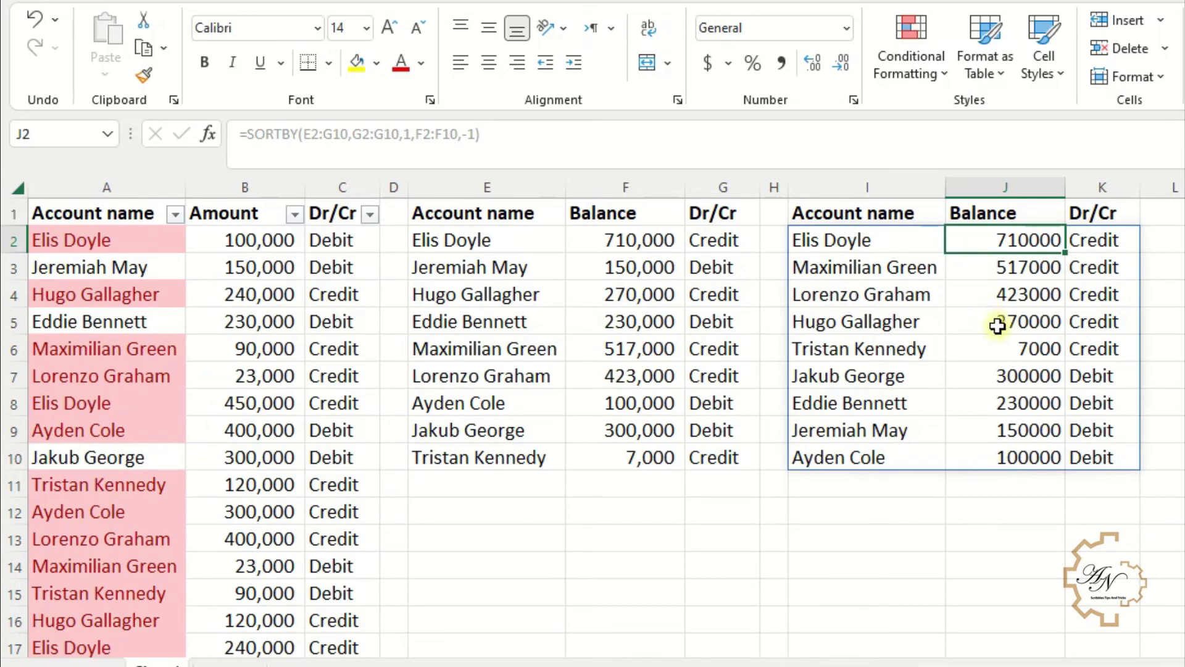
pyautogui.click(1010, 347)
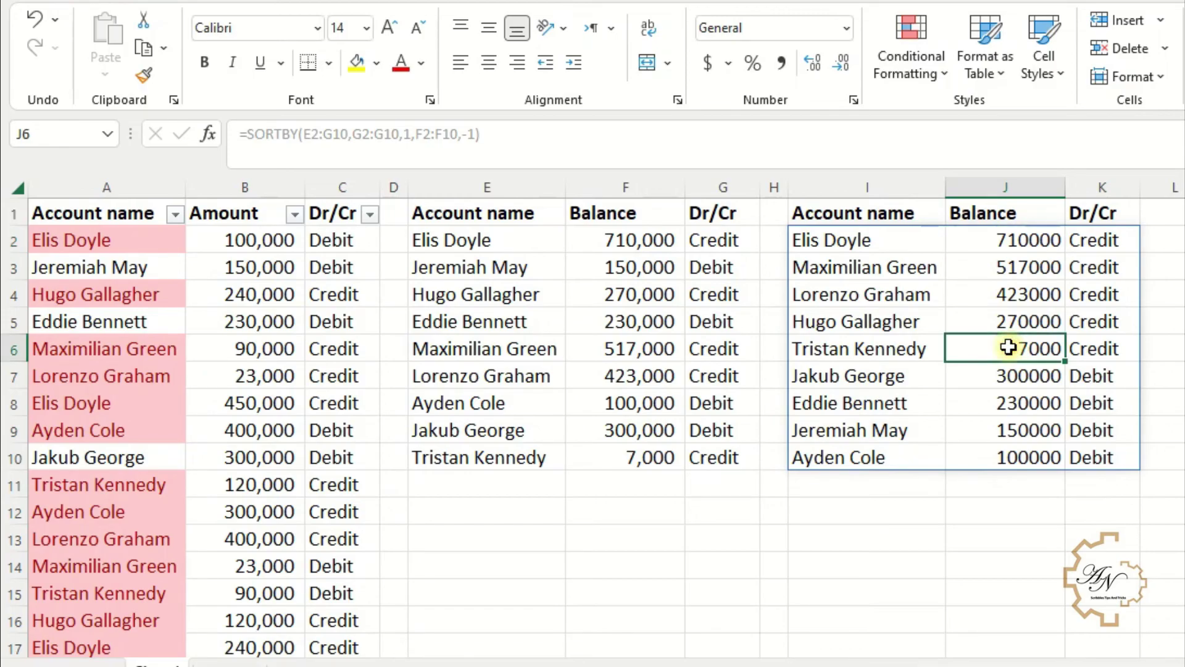